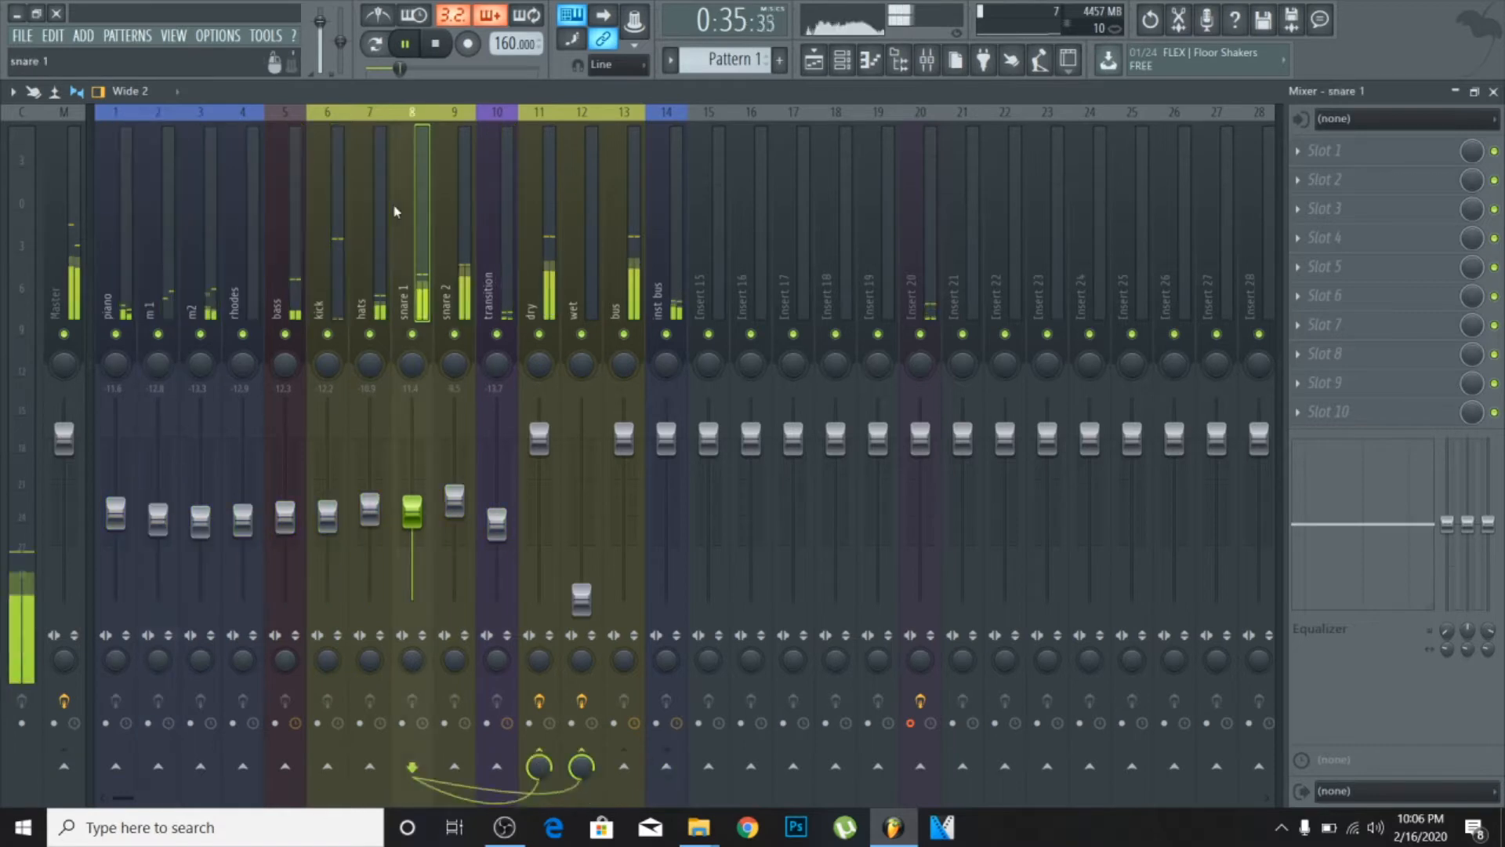
Select the piano through transition mixer tracks and lower their volume faders together by about 3 dB.
{"action": "left_click", "coordinate": [464, 225]}
{"action": "left_click", "coordinate": [487, 233]}
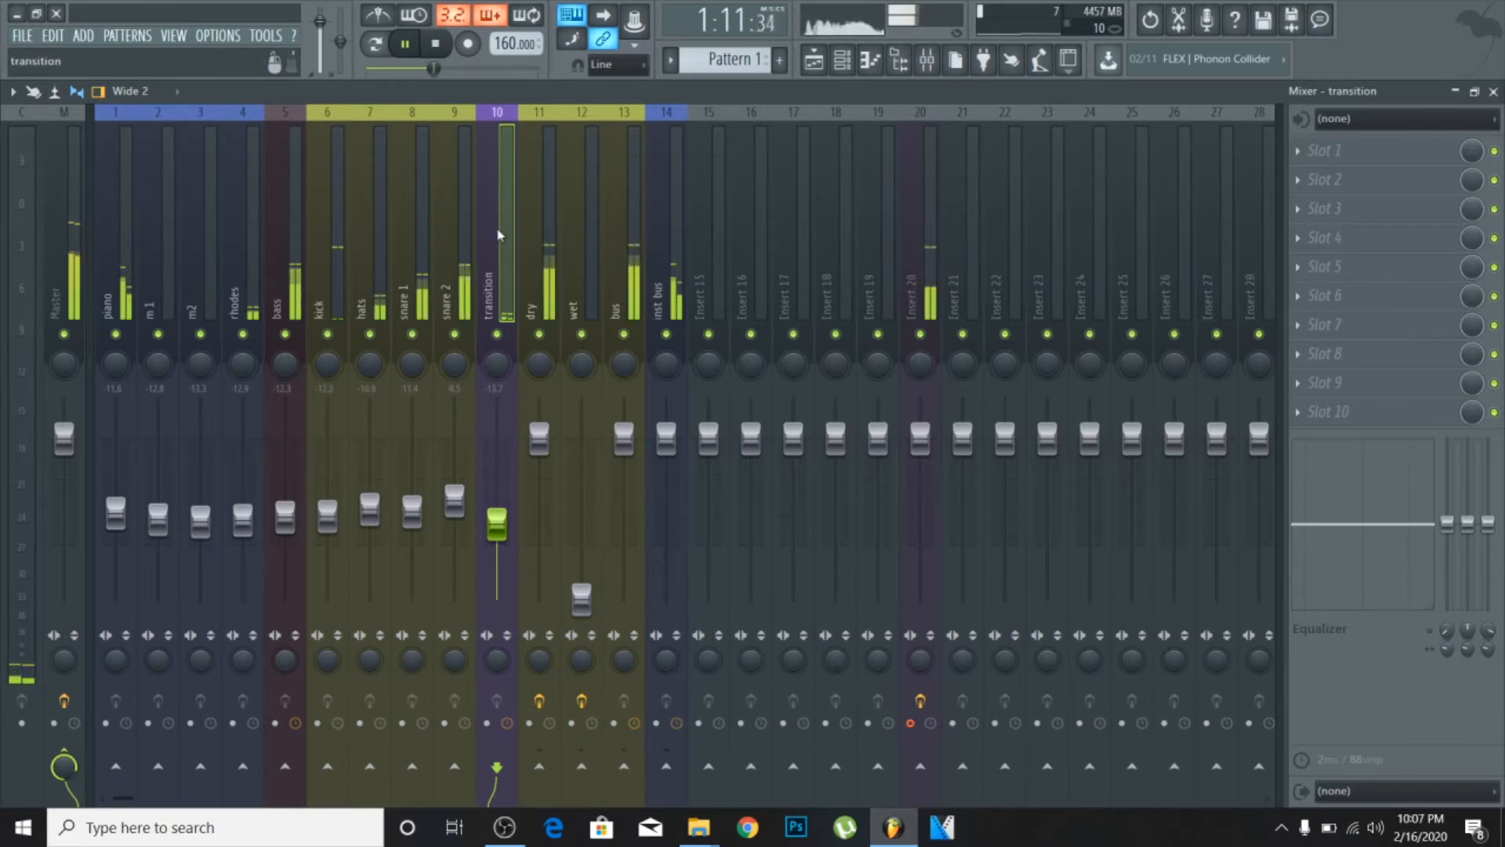
{"action": "left_click_drag", "start_coordinate": [499, 235], "coordinate": [140, 322]}
{"action": "left_click_drag", "start_coordinate": [163, 516], "coordinate": [163, 533]}
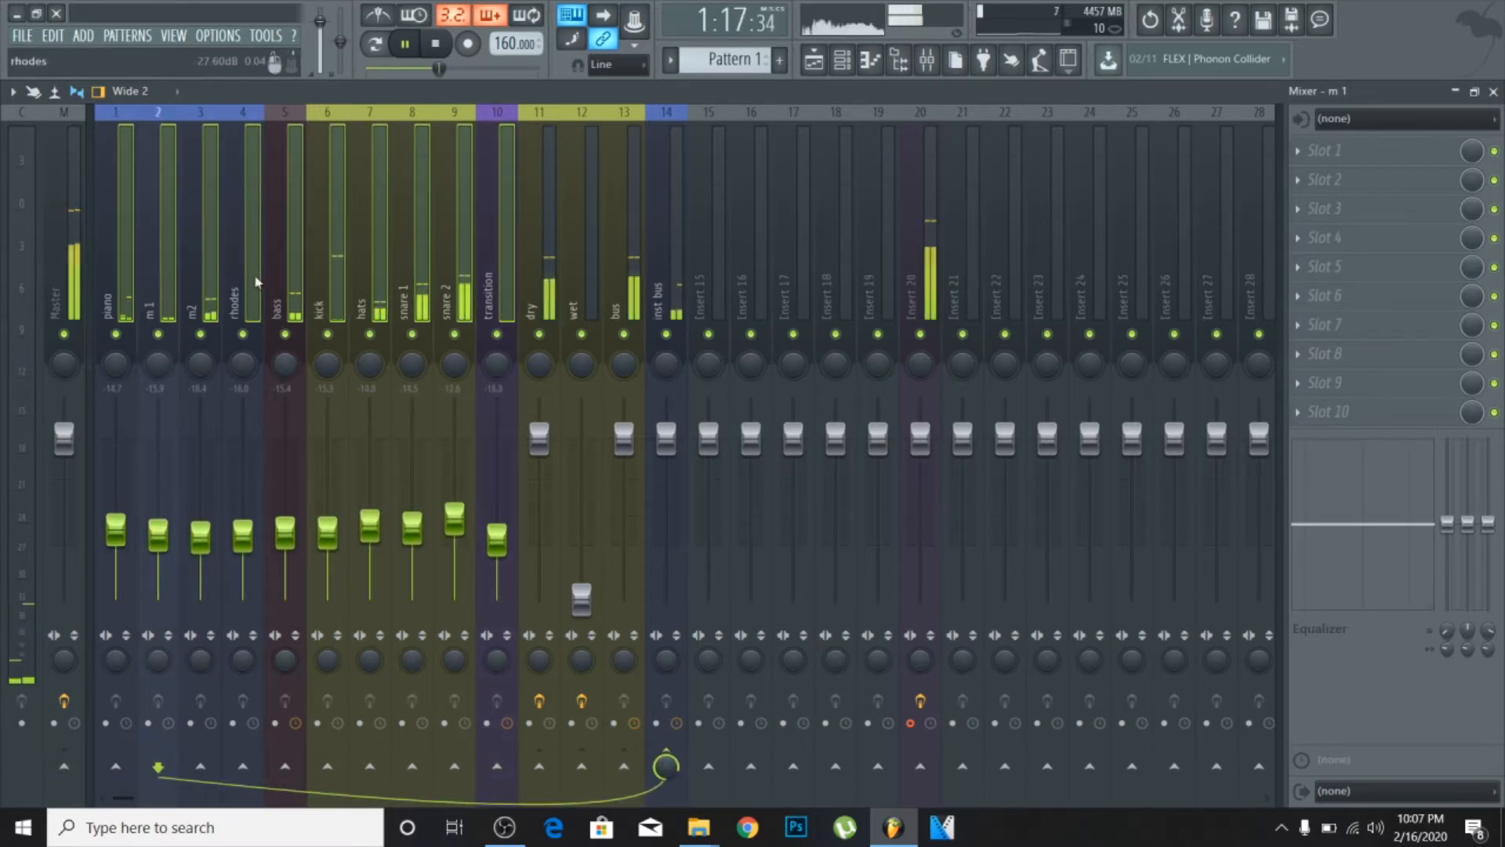
Solo the piano track, unmute Insert 20 alongside it, and set the piano volume to -12.1 dB.
{"action": "left_click", "coordinate": [127, 230]}
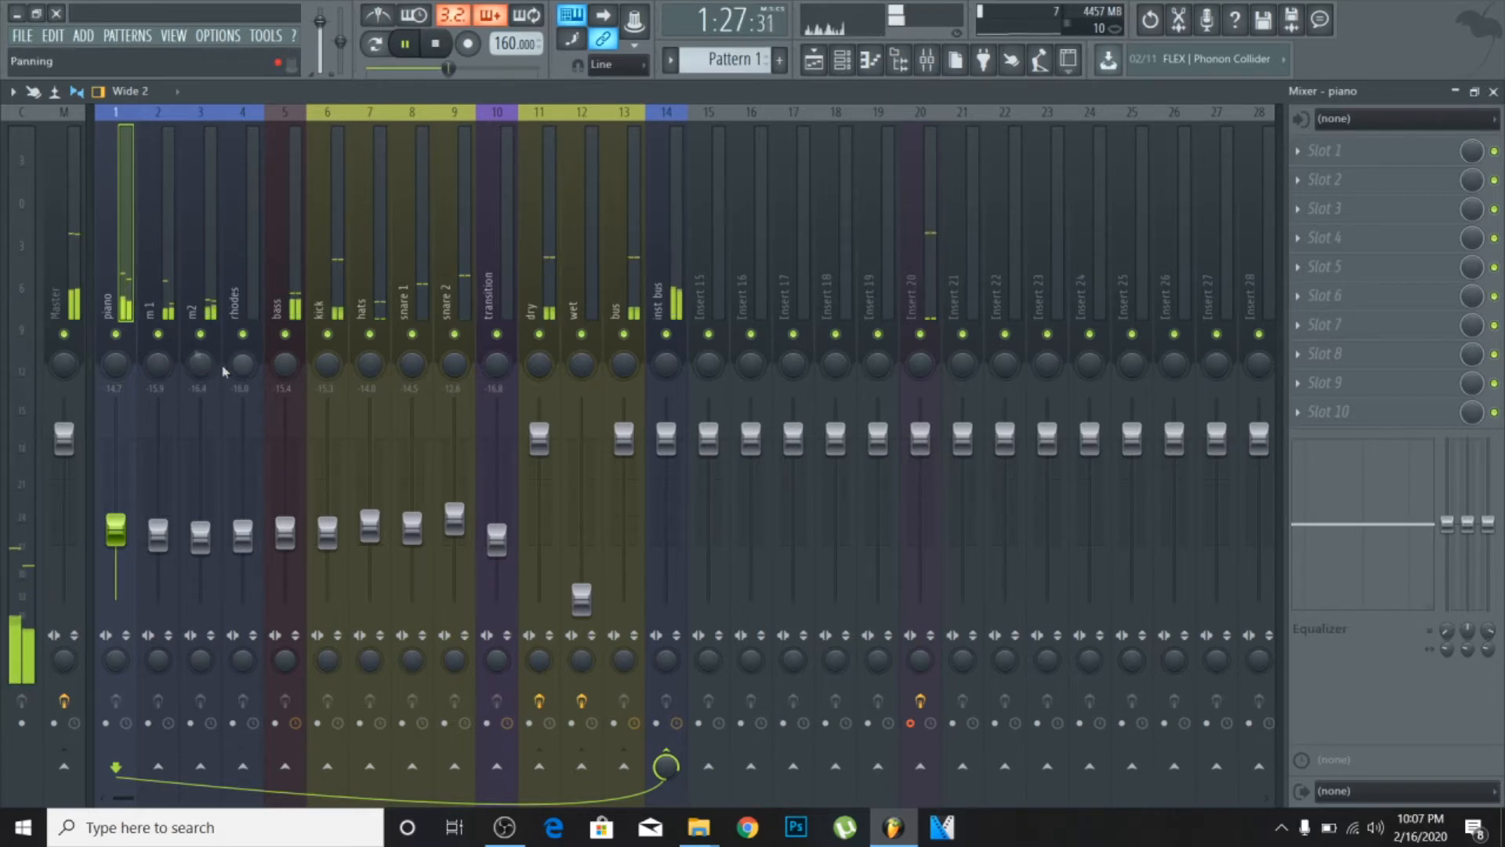
{"action": "key", "text": "Right"}
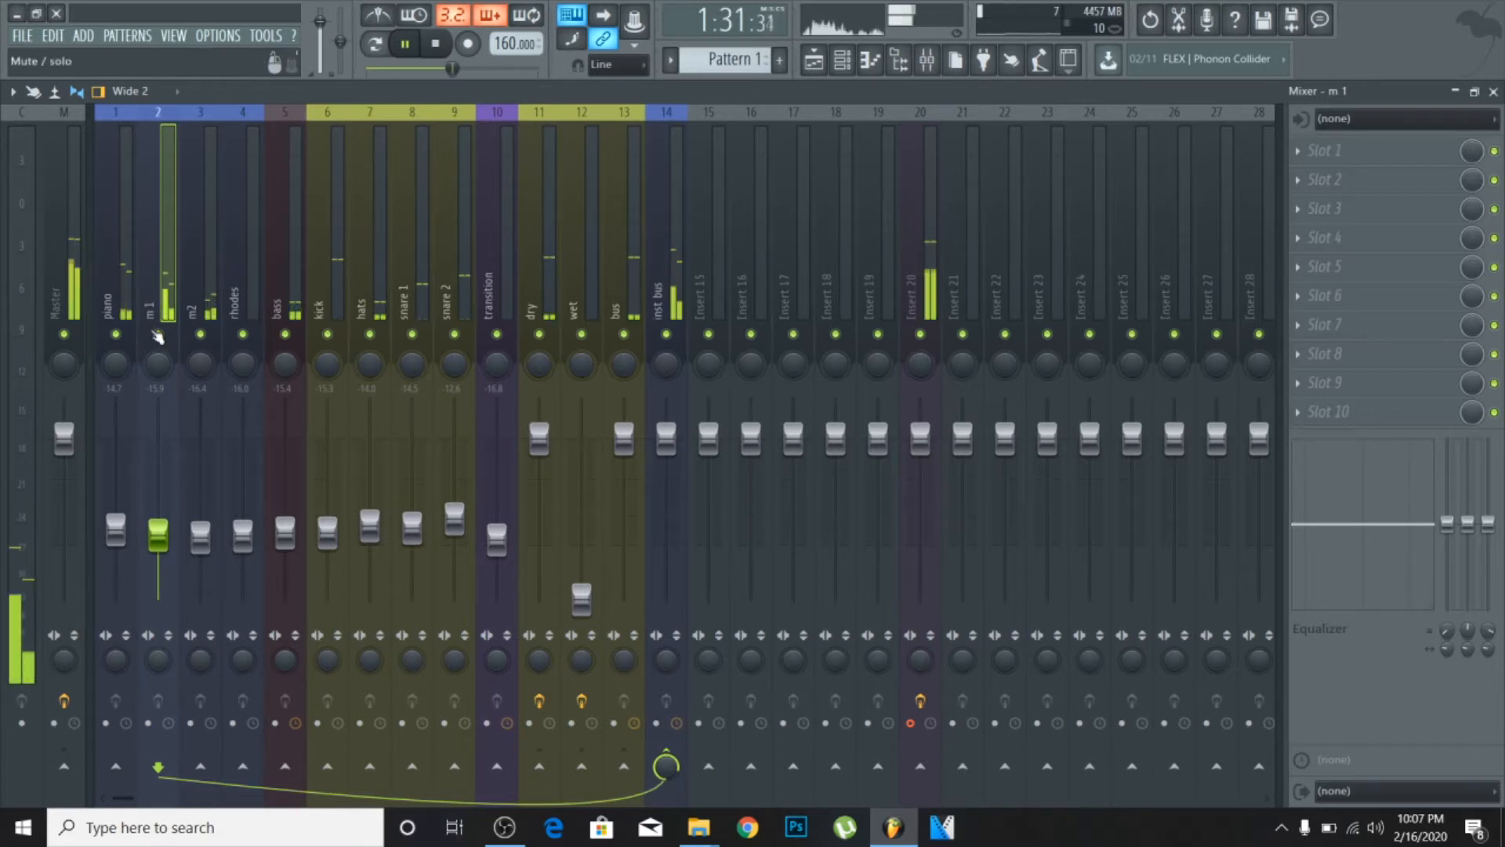
{"action": "right_click", "coordinate": [116, 335]}
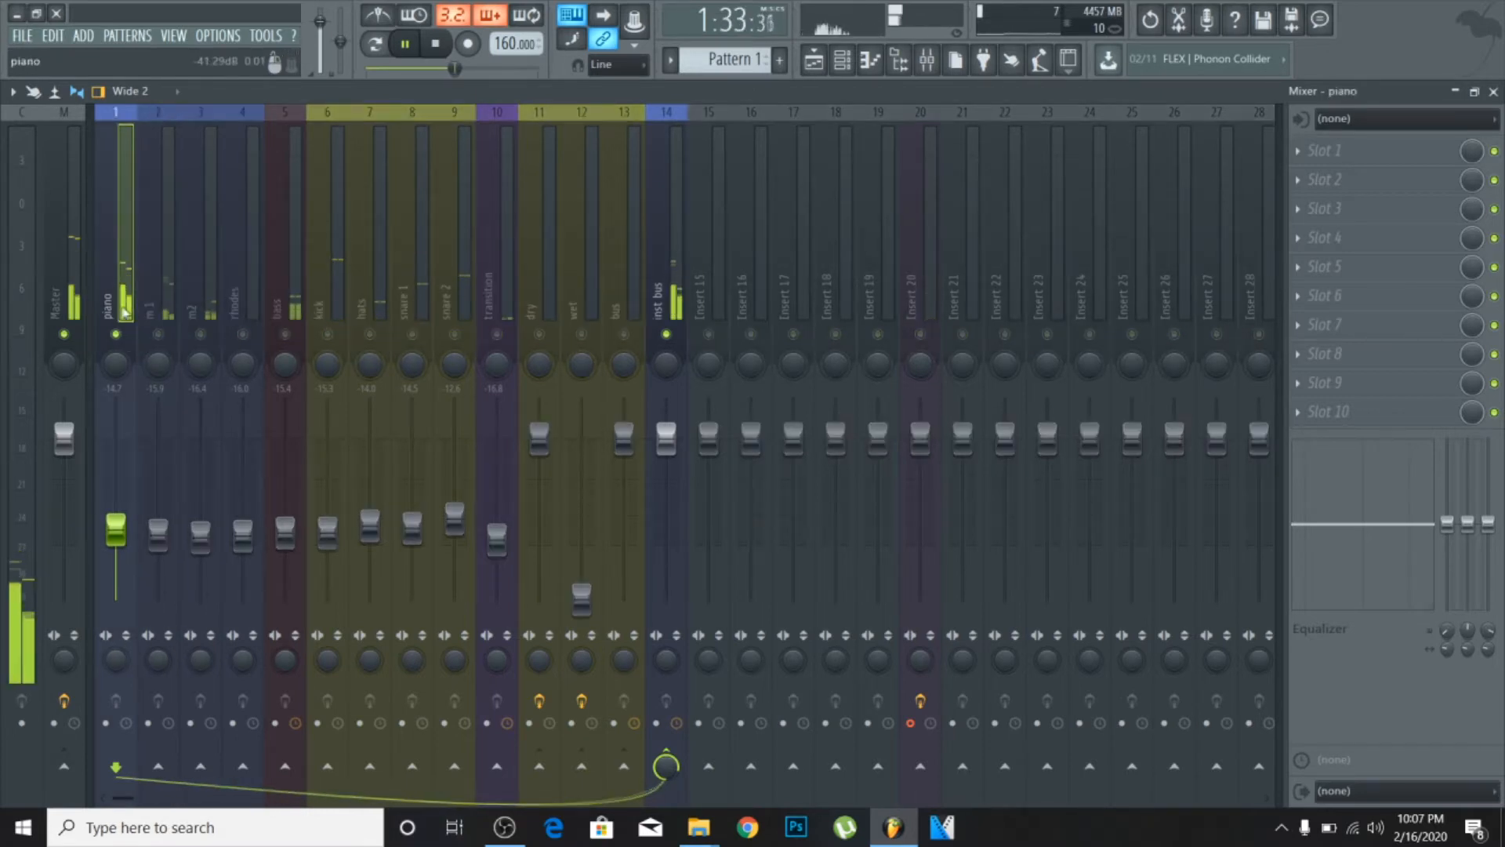
{"action": "left_click", "coordinate": [918, 335]}
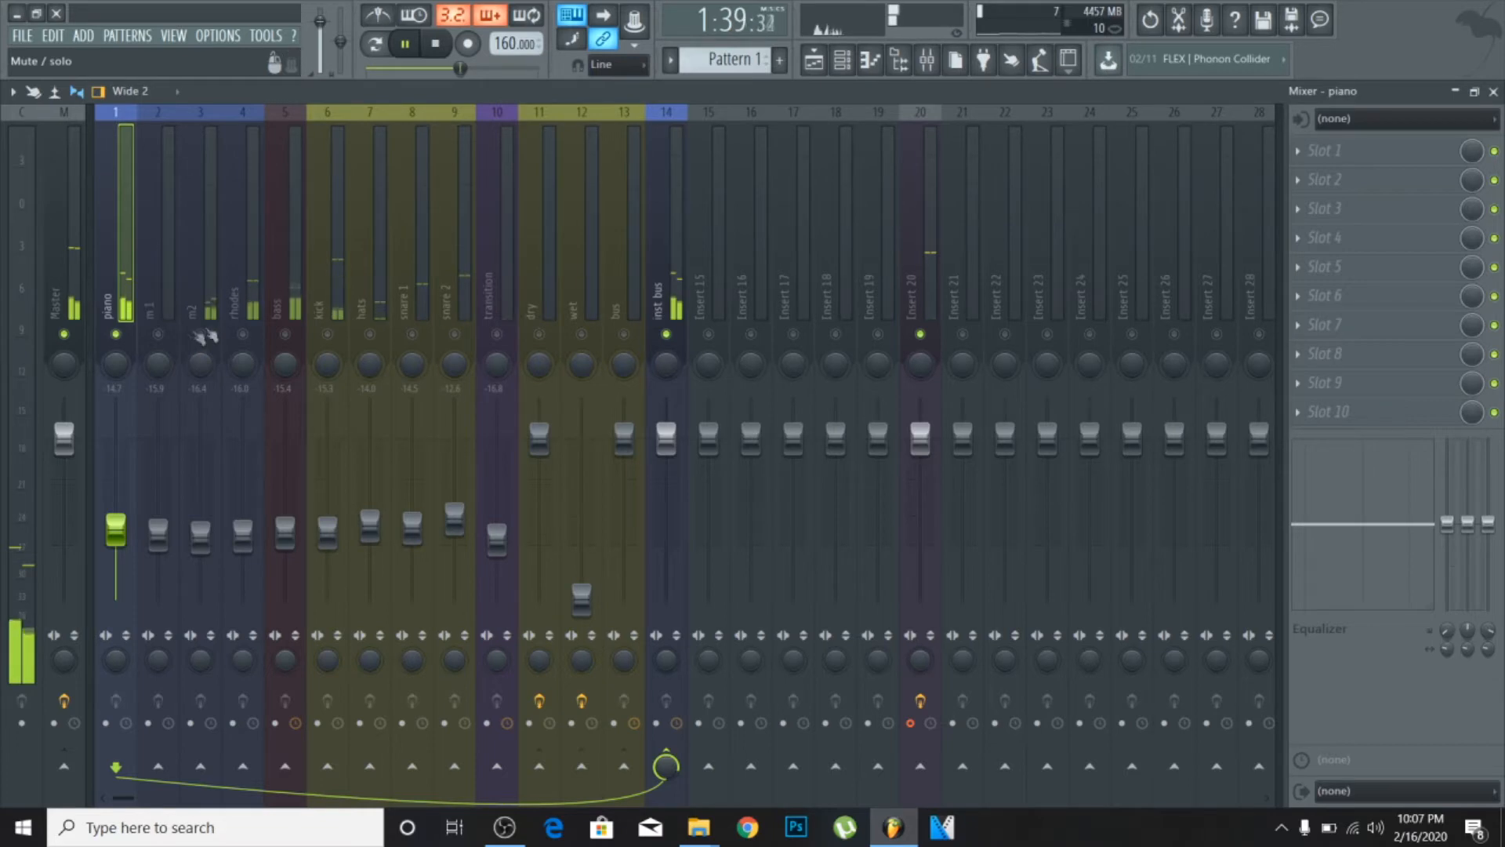
{"action": "left_click_drag", "start_coordinate": [122, 539], "coordinate": [127, 528]}
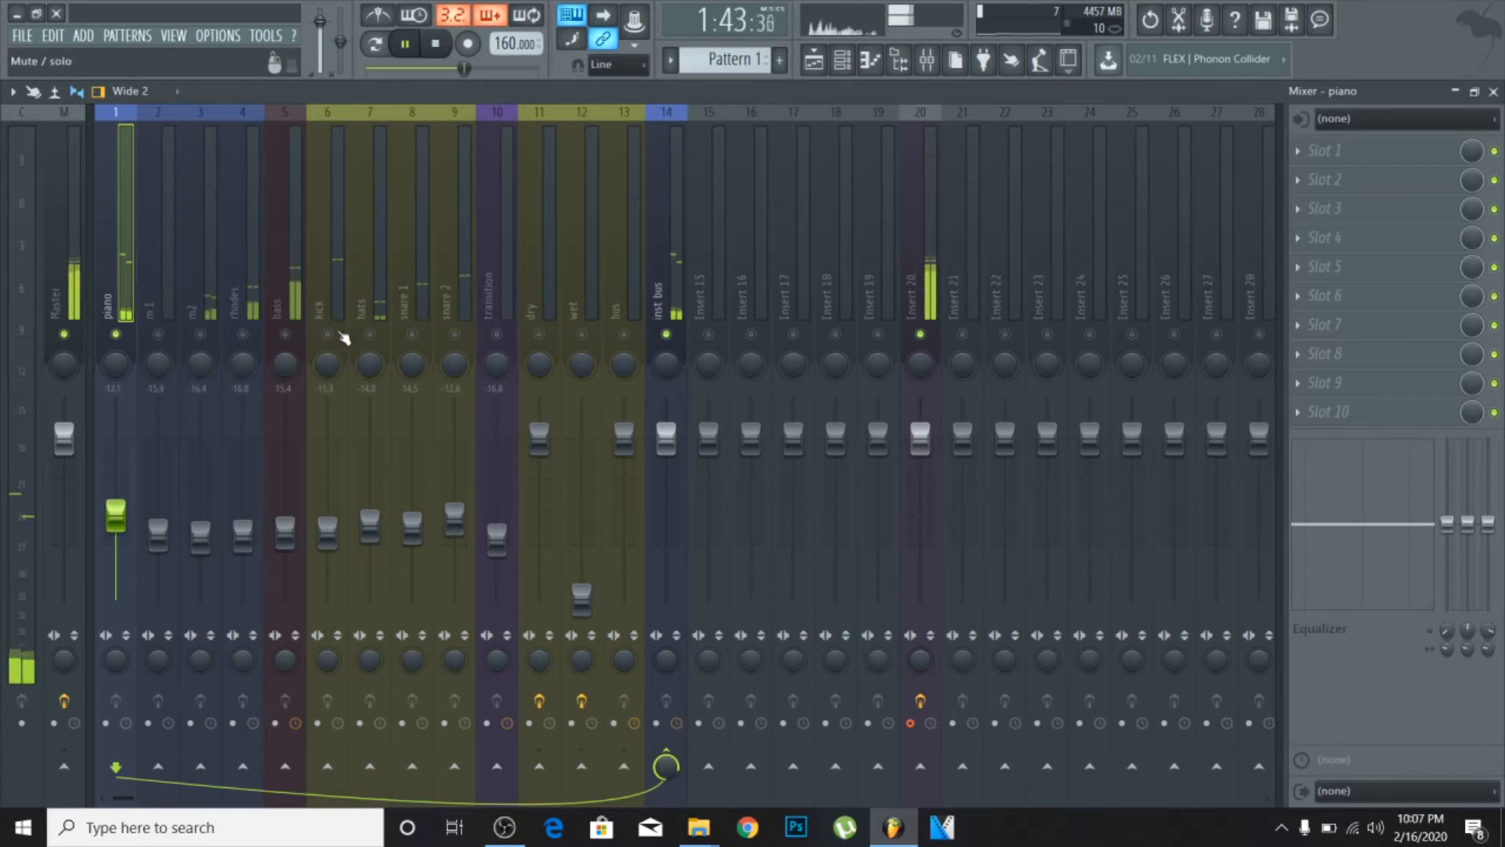
Unmute the rhodes track, move playback back to about 0:53, and set the rhodes volume to -14.1 dB.
{"action": "left_click", "coordinate": [243, 334]}
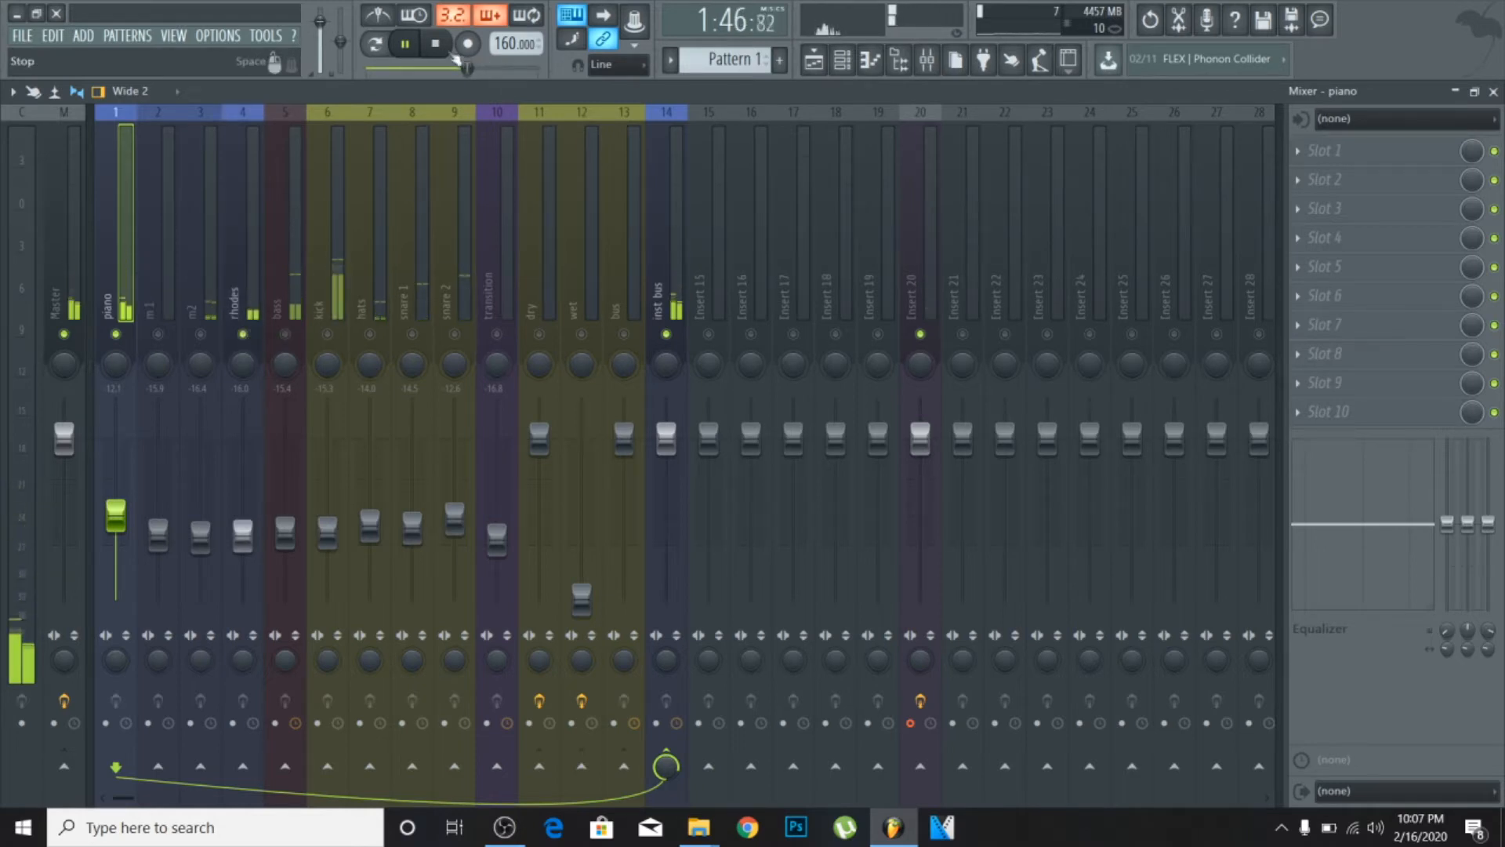
{"action": "left_click_drag", "start_coordinate": [466, 68], "coordinate": [421, 72]}
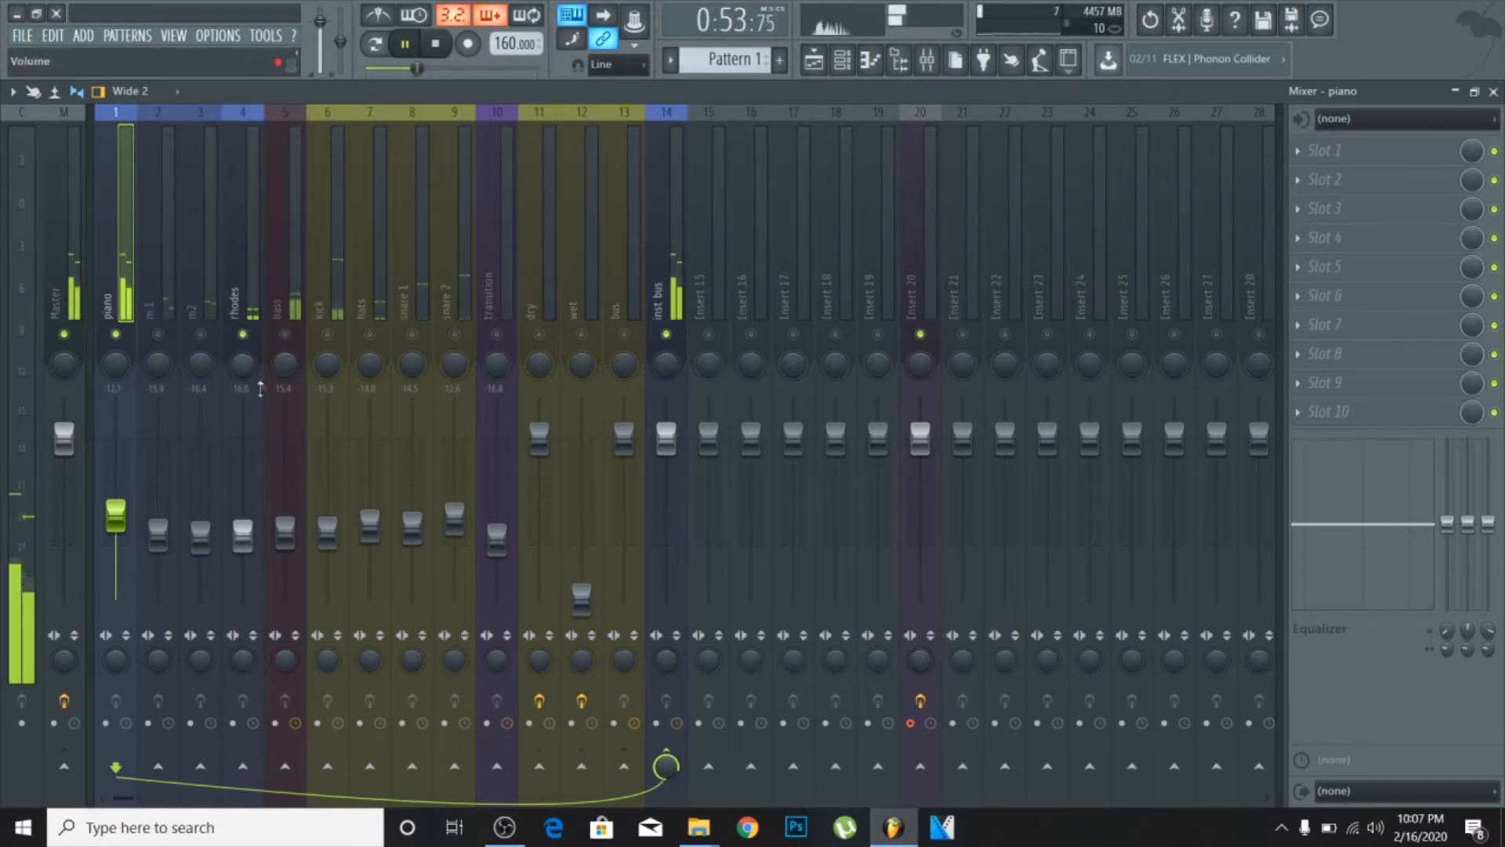
{"action": "scroll", "coordinate": [249, 539], "scroll_direction": "up", "scroll_amount": 4}
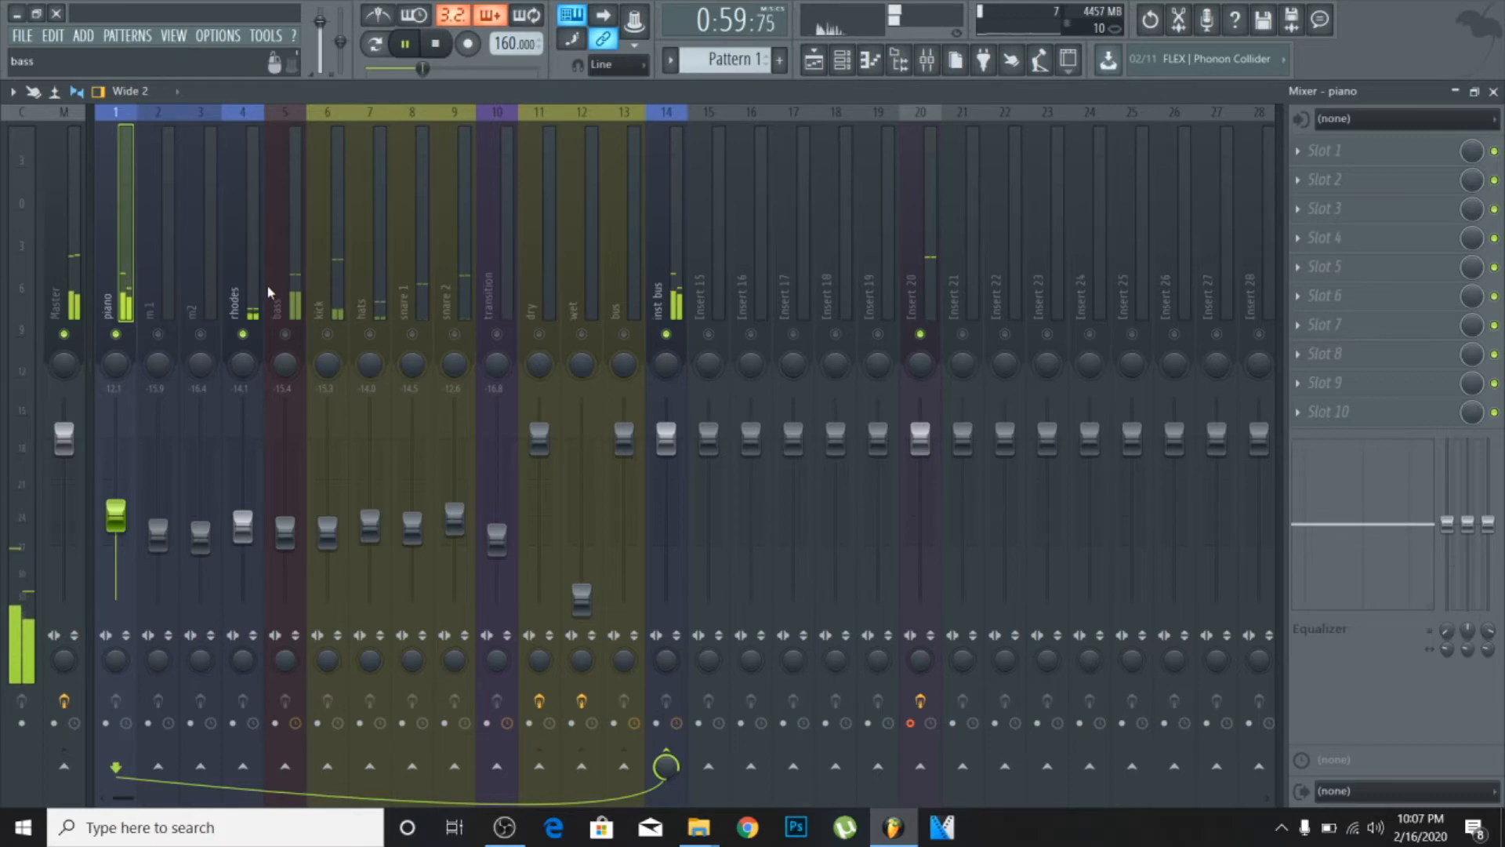
Mute the rhodes track and unmute the bass, kick, dry, wet and bus tracks.
{"action": "left_click", "coordinate": [248, 334]}
{"action": "left_click", "coordinate": [285, 335]}
{"action": "left_click", "coordinate": [329, 338]}
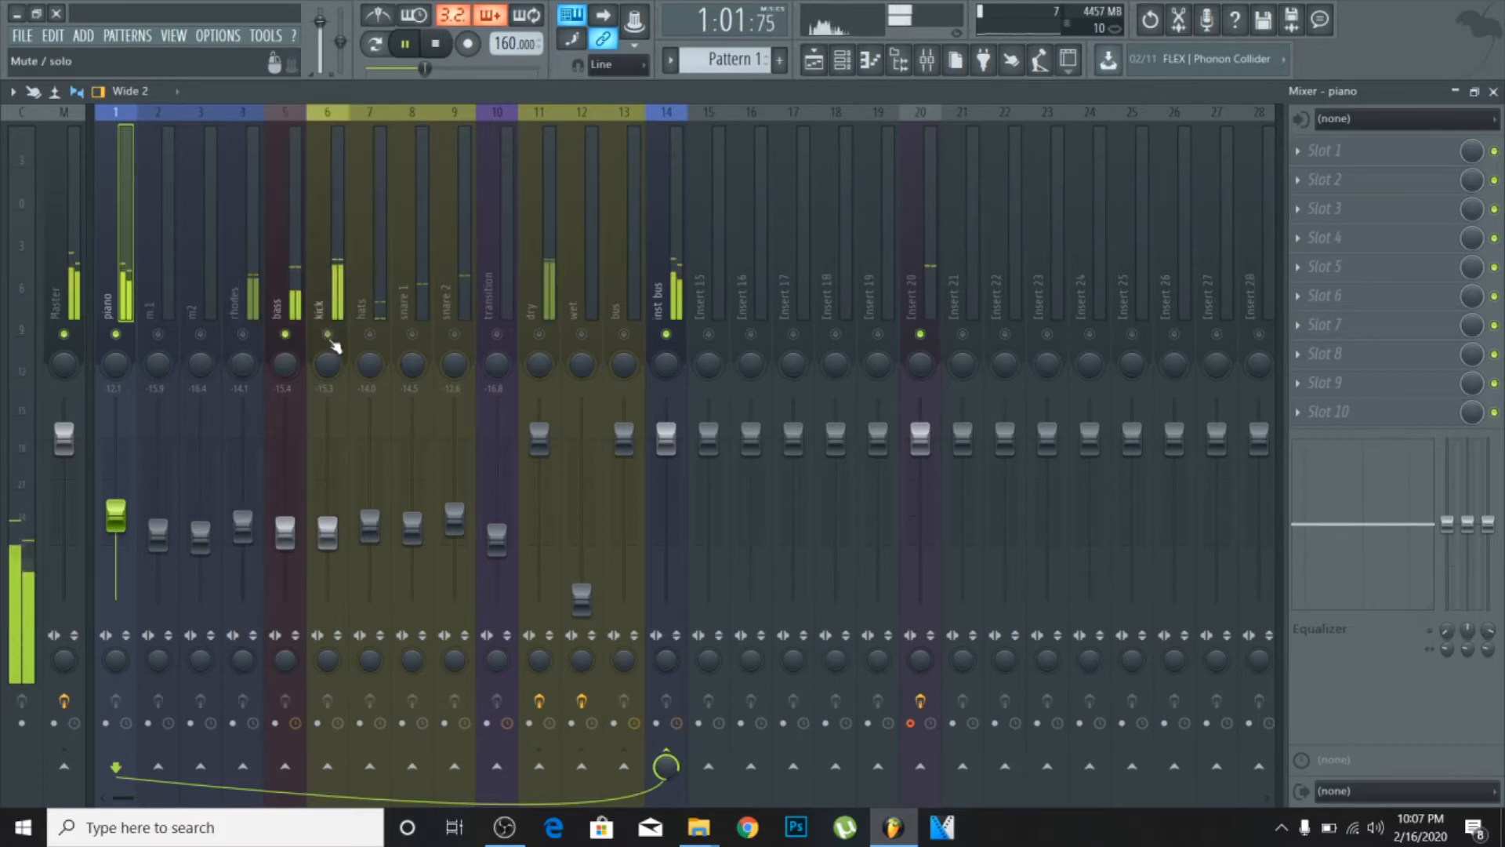
{"action": "left_click", "coordinate": [538, 334]}
{"action": "left_click", "coordinate": [581, 334]}
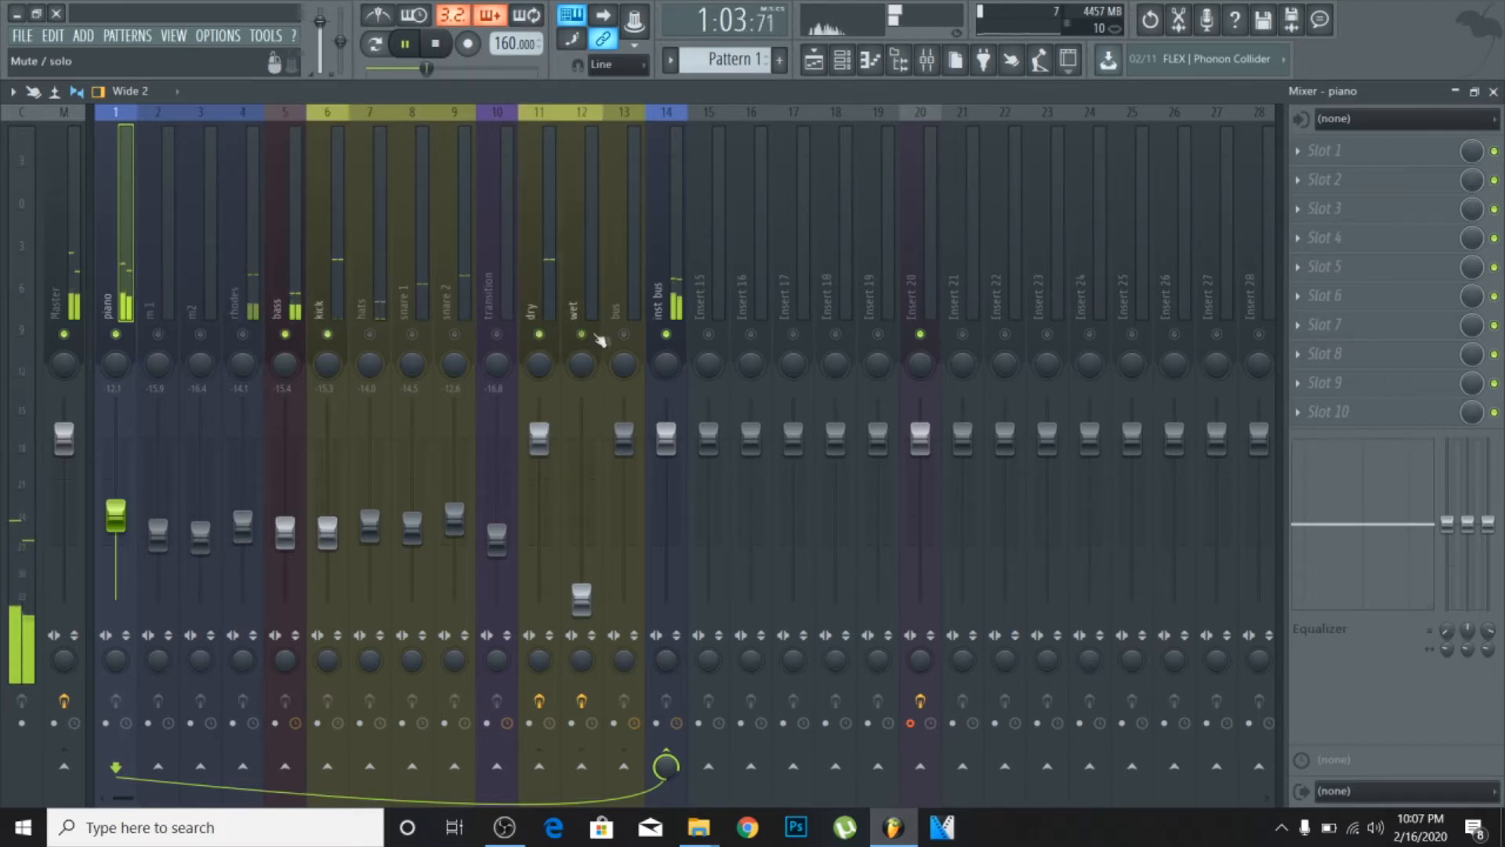
{"action": "left_click", "coordinate": [623, 334]}
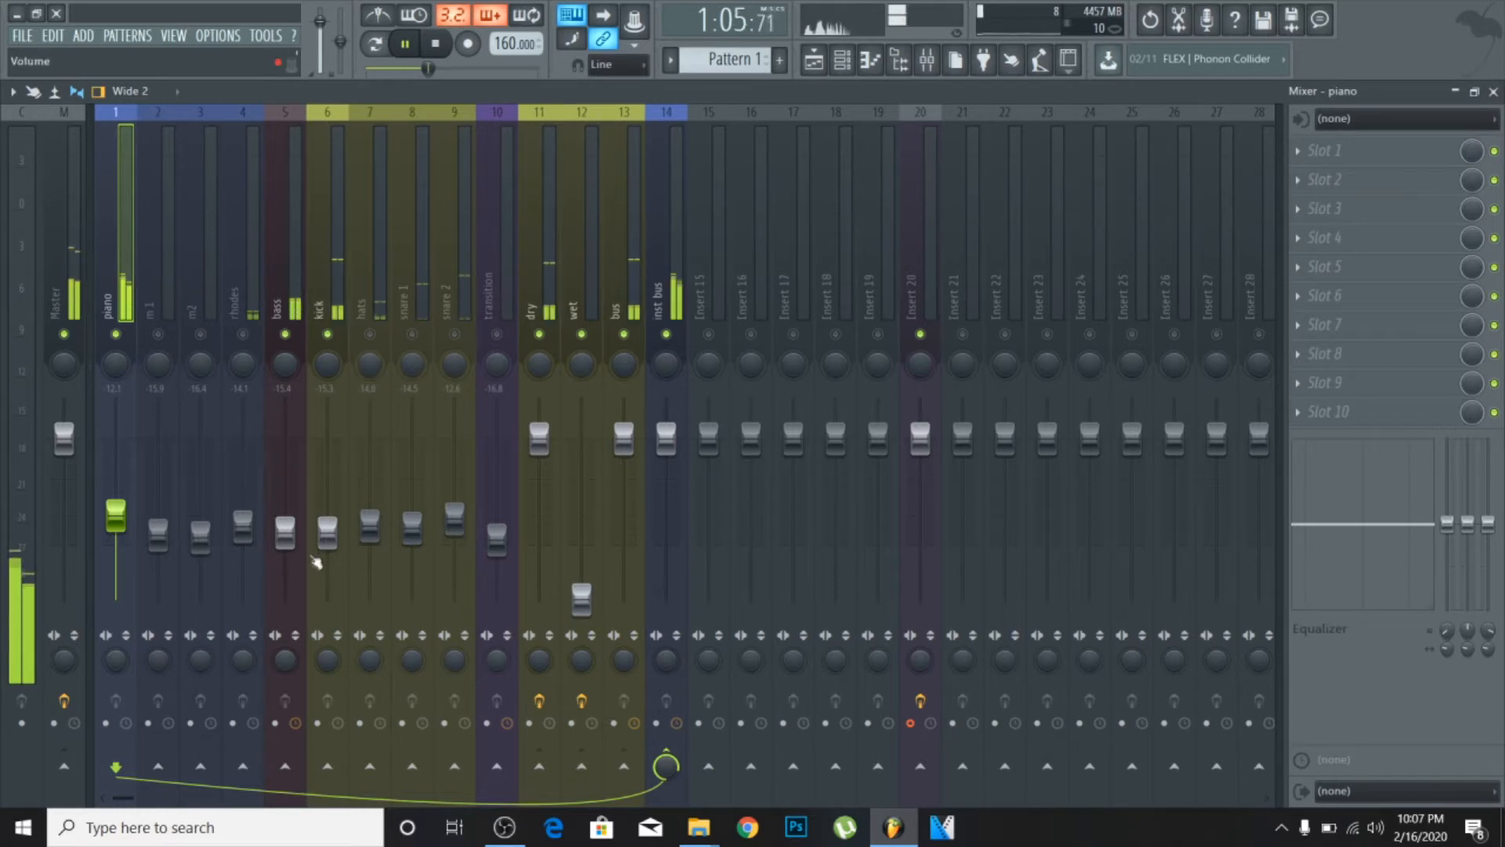
Set the bass volume to -12.7 dB, mute the kick and bass, and unmute the rhodes track.
{"action": "left_click_drag", "start_coordinate": [304, 555], "coordinate": [337, 538]}
{"action": "left_click", "coordinate": [329, 336]}
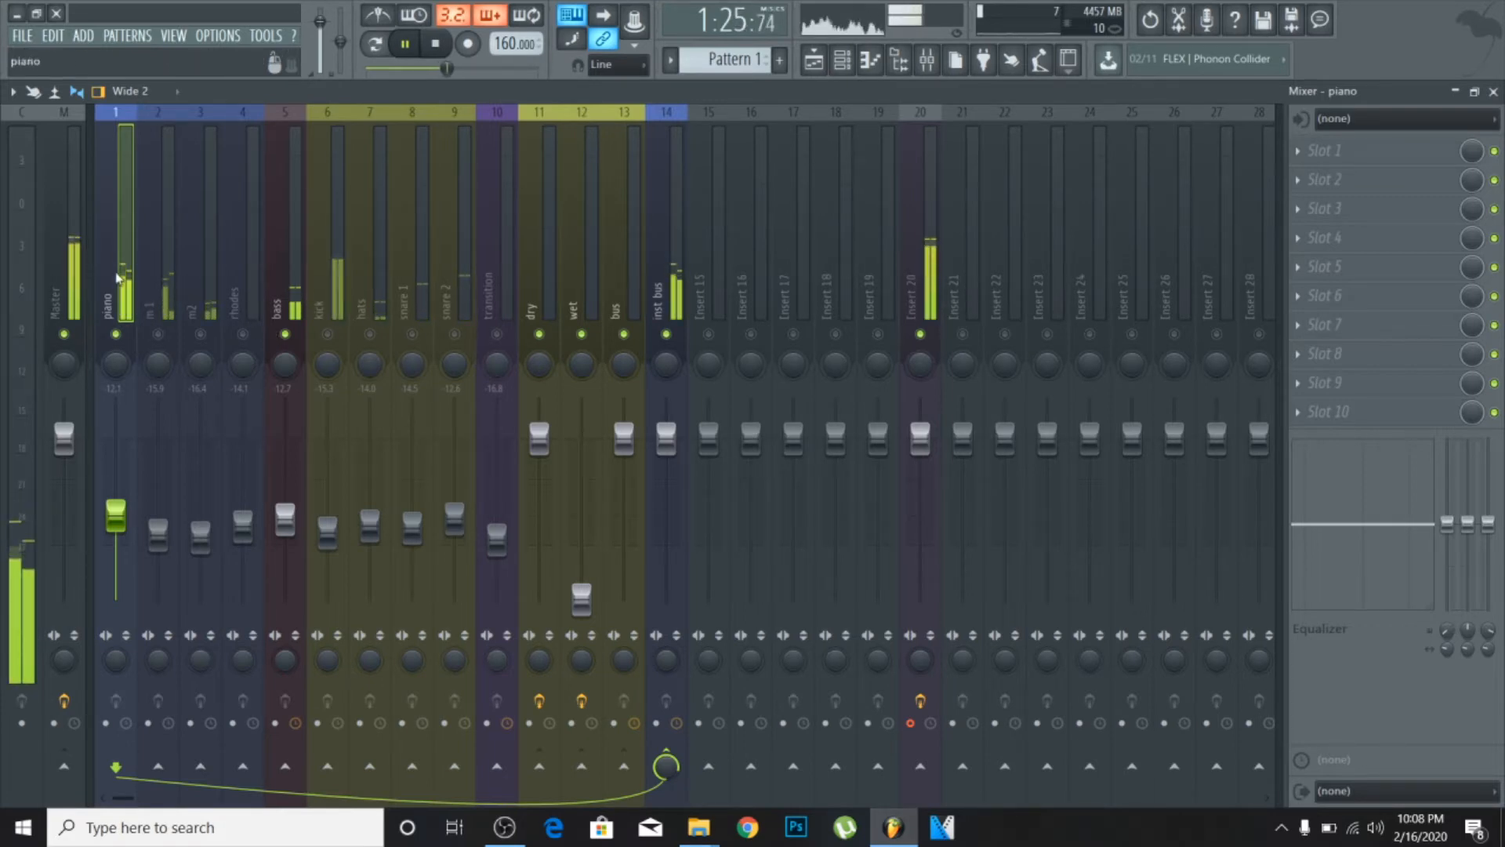
{"action": "left_click", "coordinate": [243, 336]}
{"action": "left_click", "coordinate": [286, 336]}
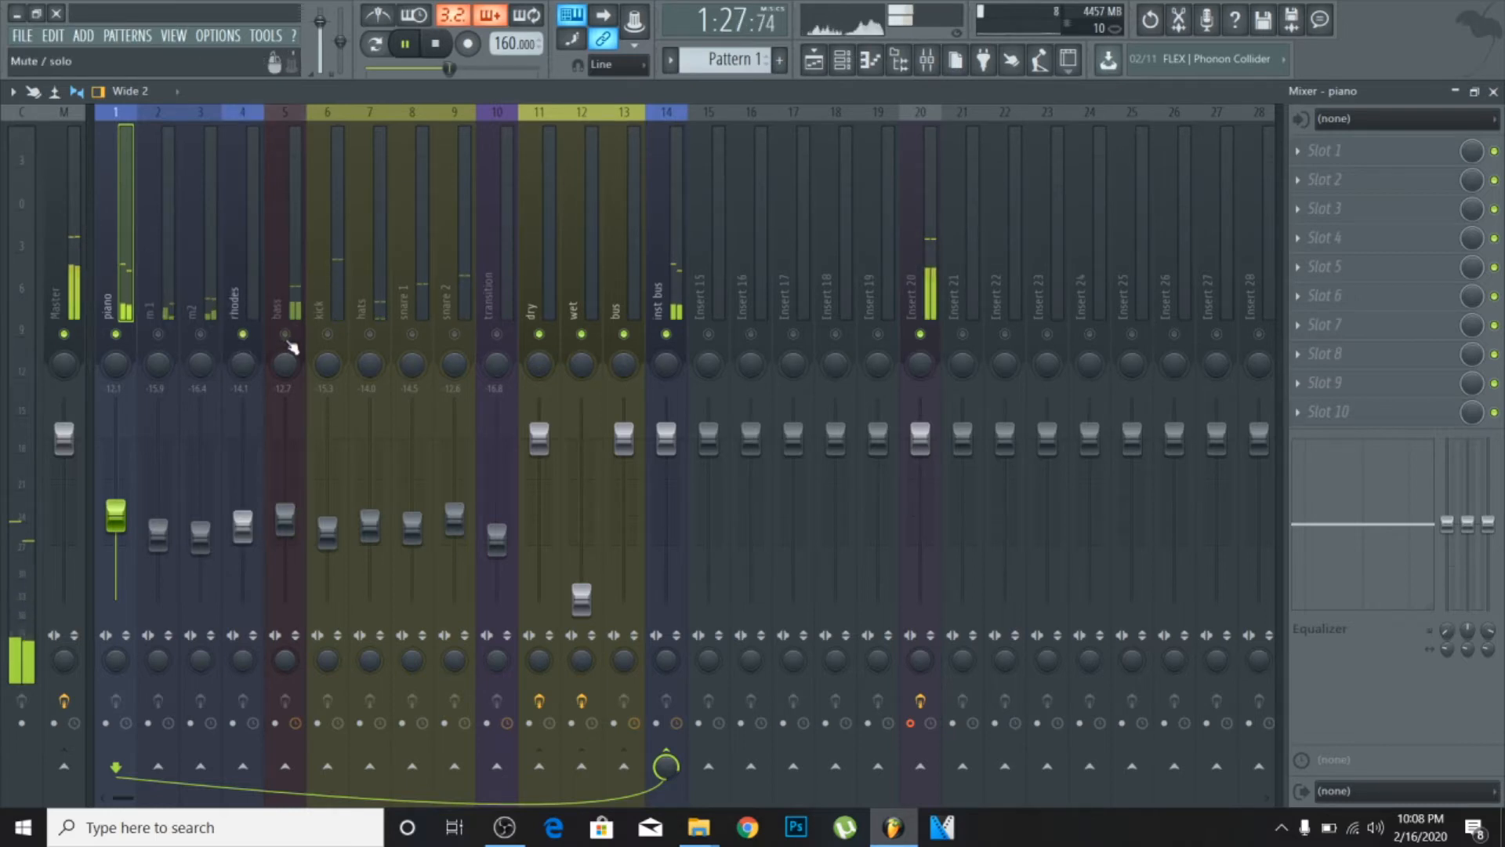
Move the playback position to about bar 49 in the playlist and return to the mixer.
{"action": "left_click", "coordinate": [813, 59]}
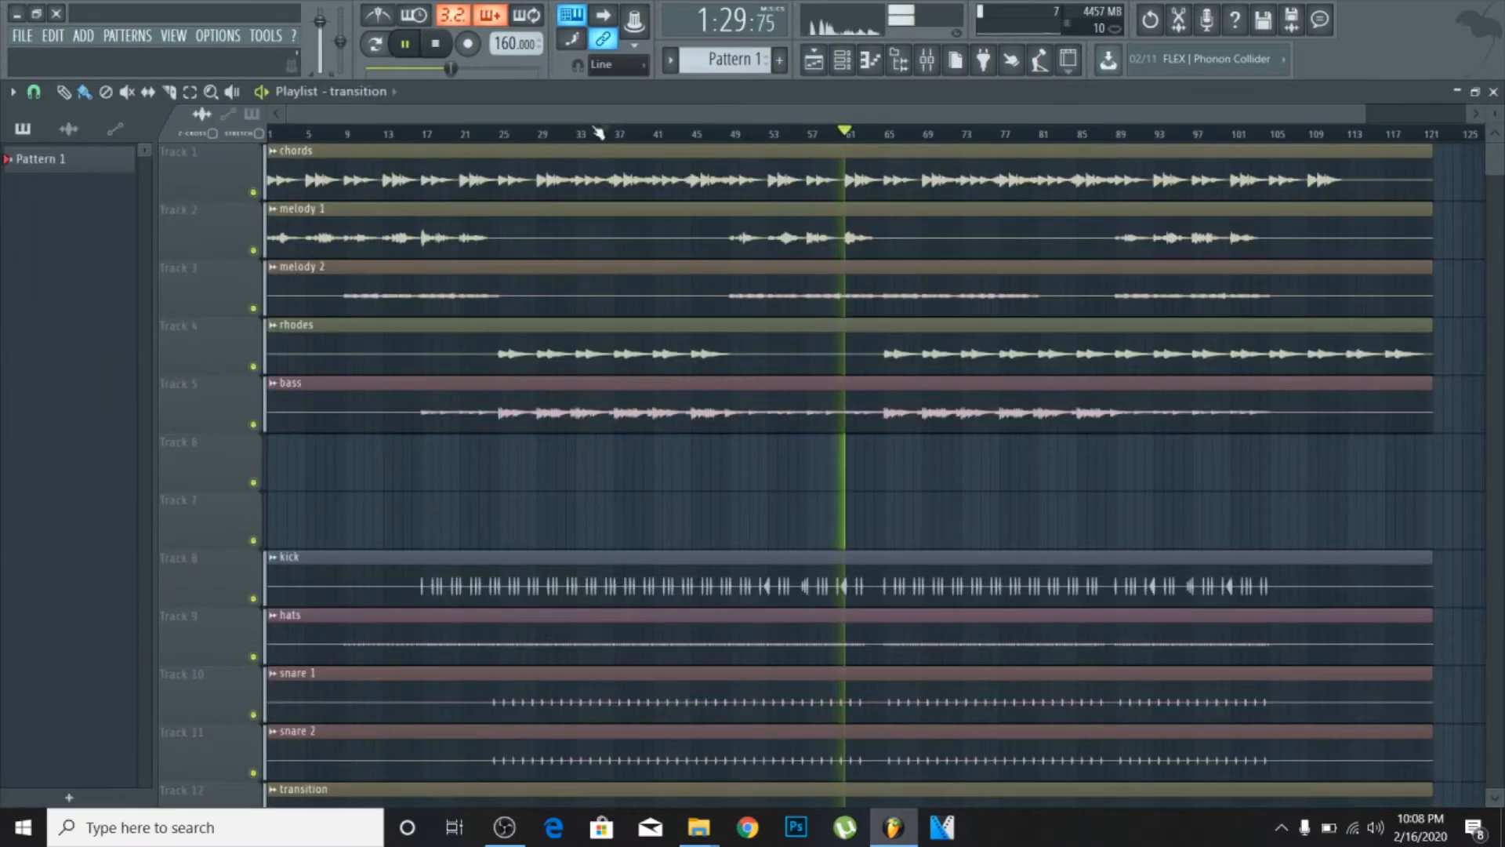
{"action": "left_click", "coordinate": [495, 134]}
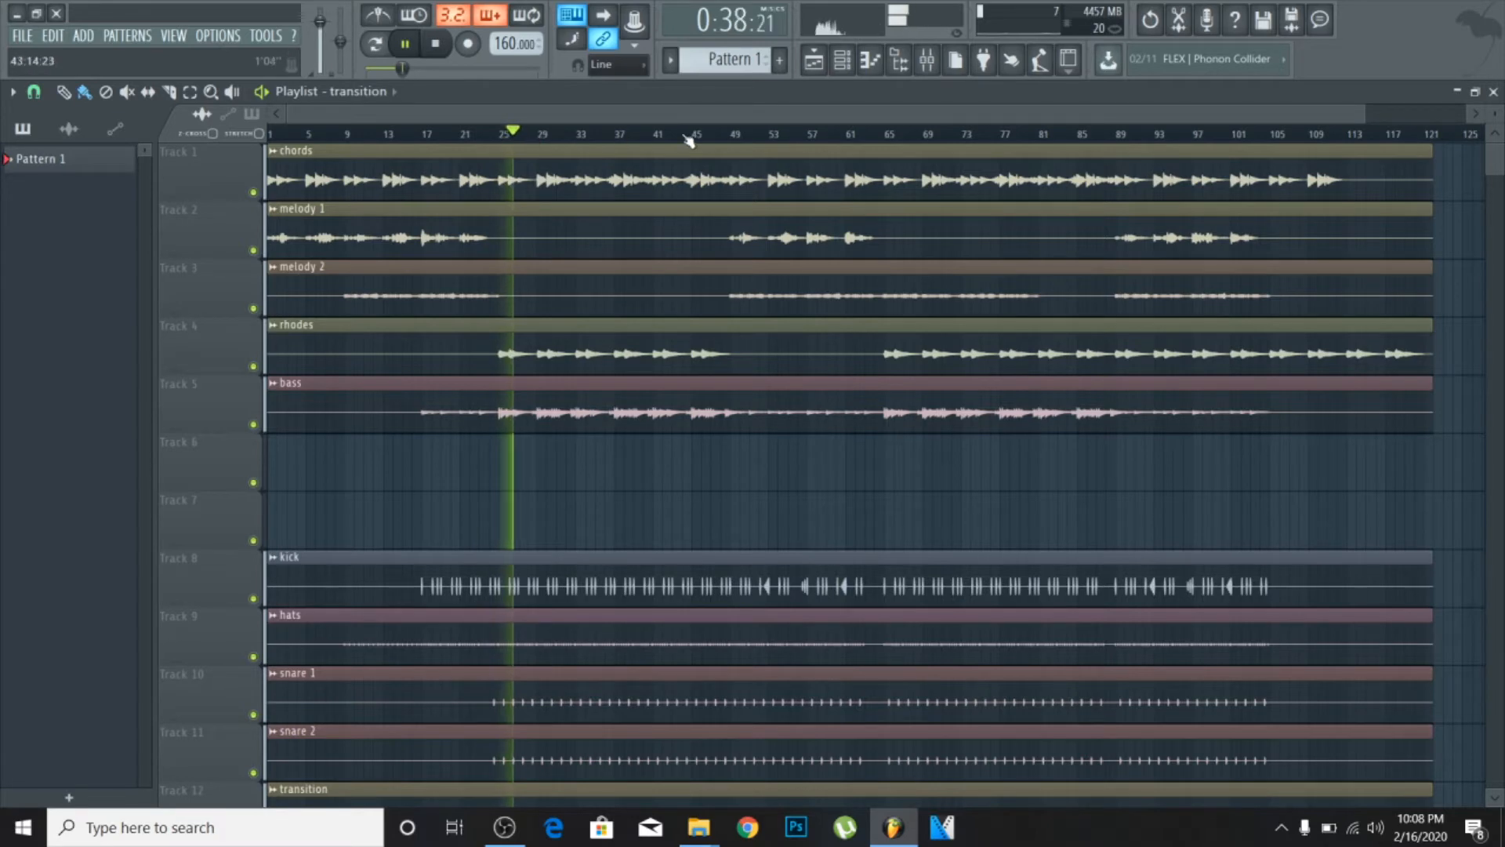
{"action": "left_click", "coordinate": [733, 134]}
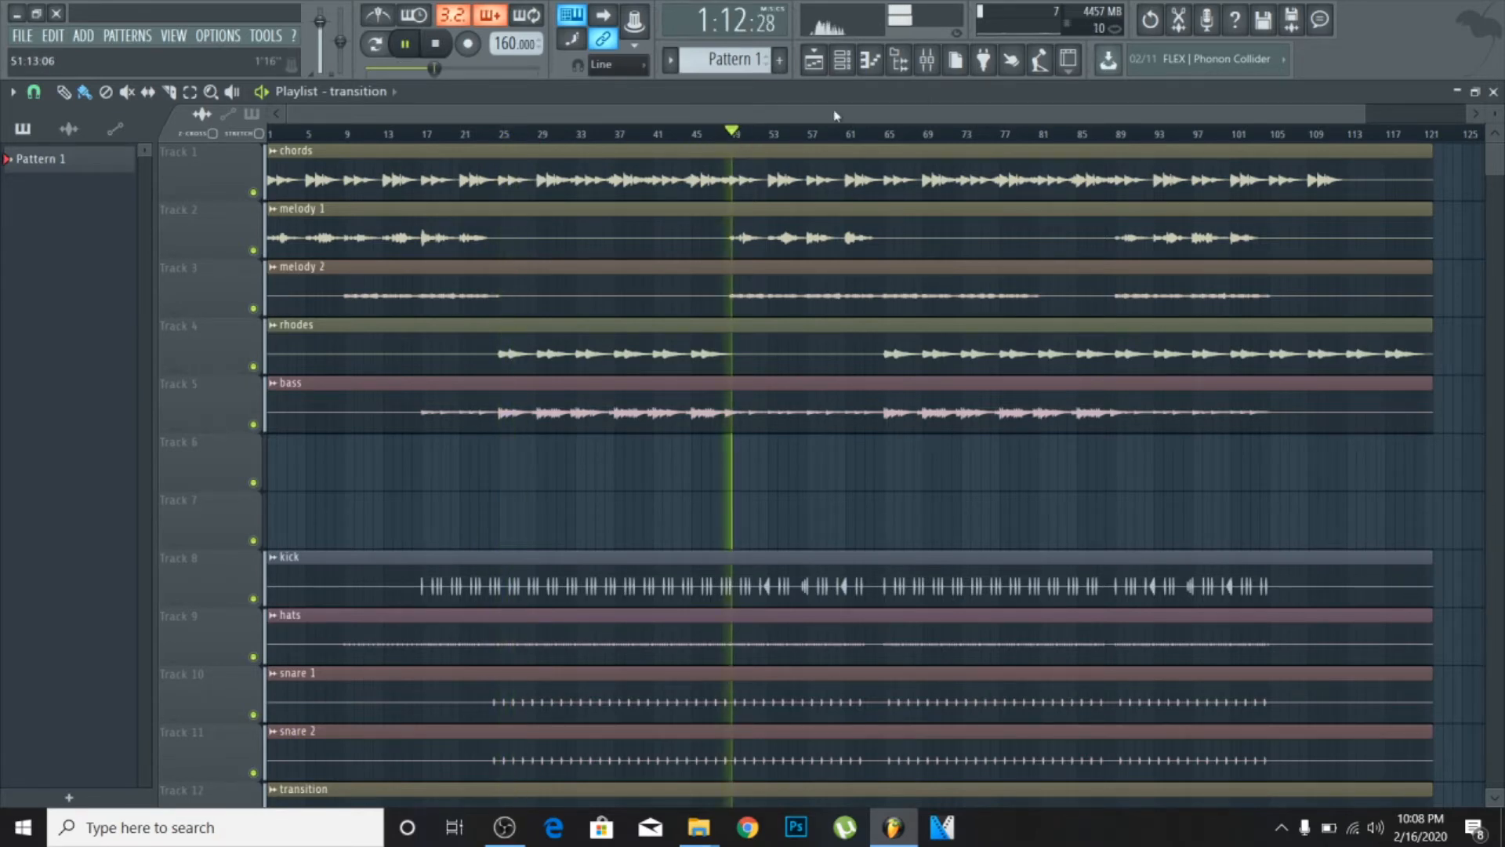
{"action": "left_click", "coordinate": [927, 59]}
Unmute the m 1 track and set its volume to -10.7 dB, leaving m2 muted.
{"action": "left_click", "coordinate": [200, 334]}
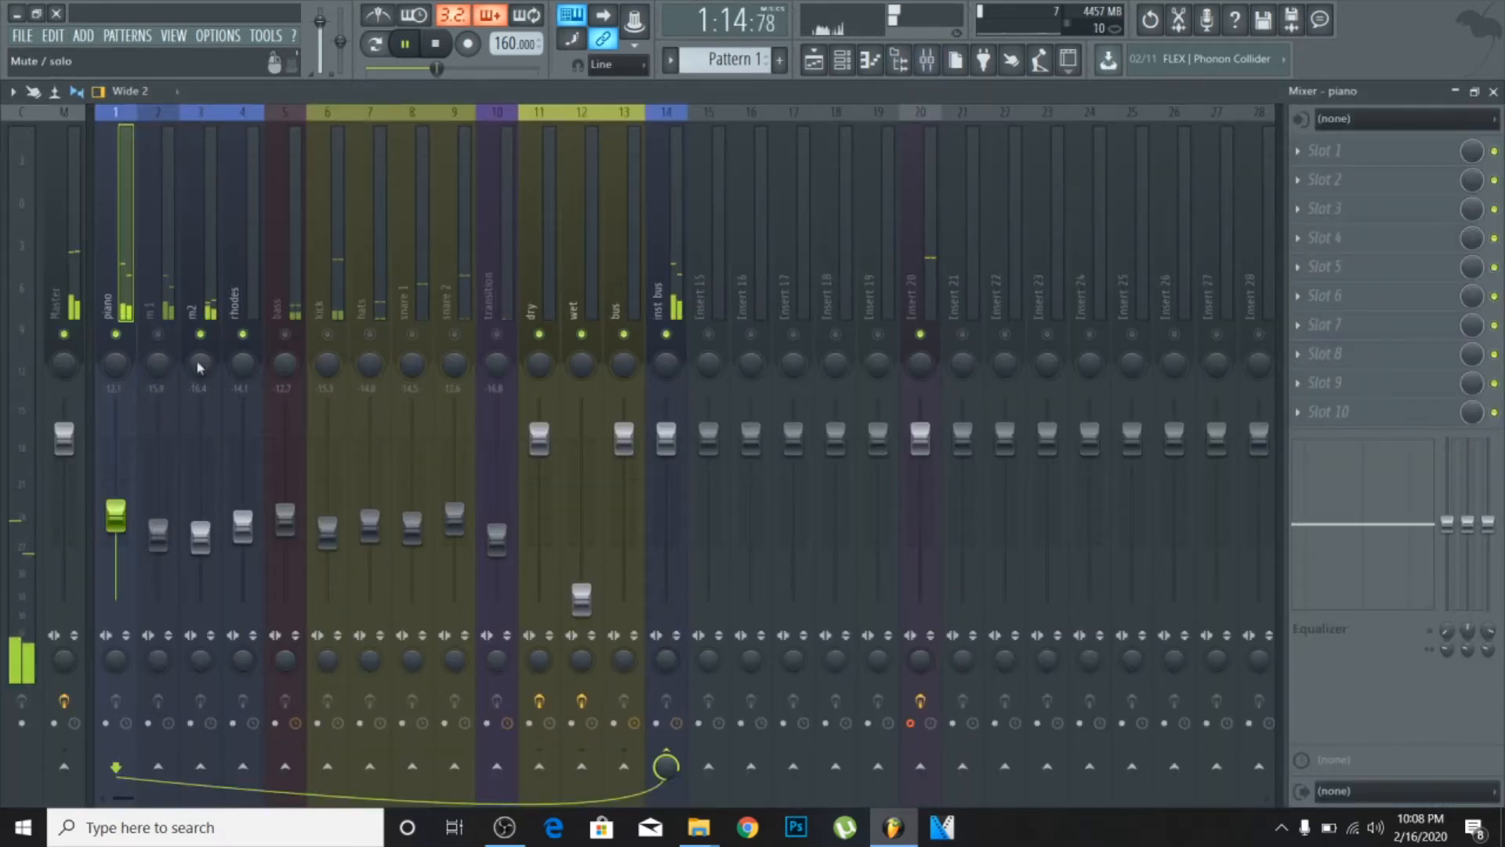
{"action": "left_click", "coordinate": [200, 334]}
{"action": "left_click", "coordinate": [158, 333]}
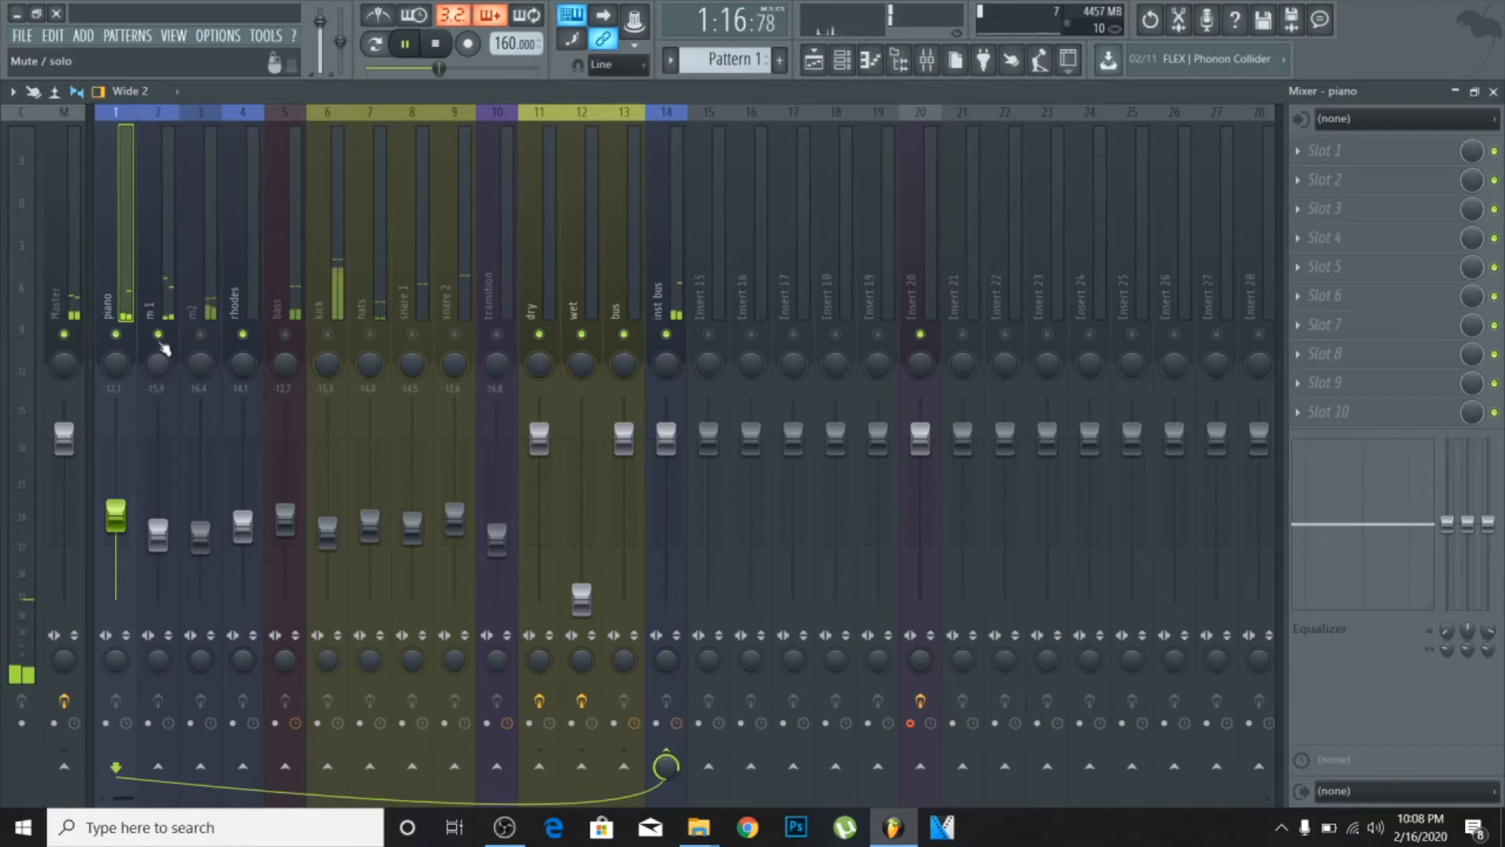
{"action": "left_click_drag", "start_coordinate": [156, 536], "coordinate": [158, 515]}
{"action": "left_click", "coordinate": [154, 270]}
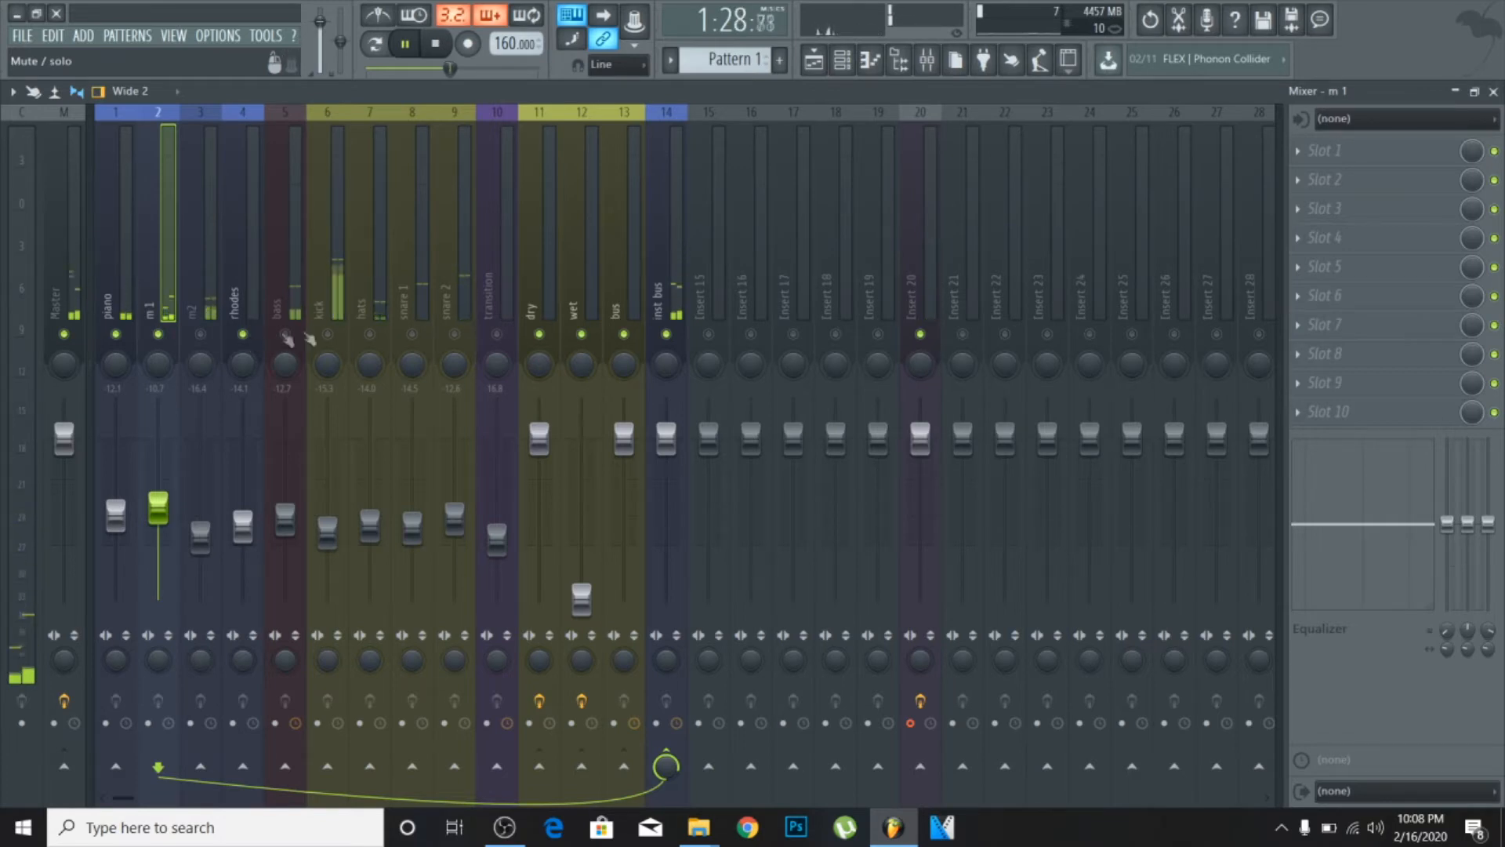
{"action": "left_click", "coordinate": [329, 334]}
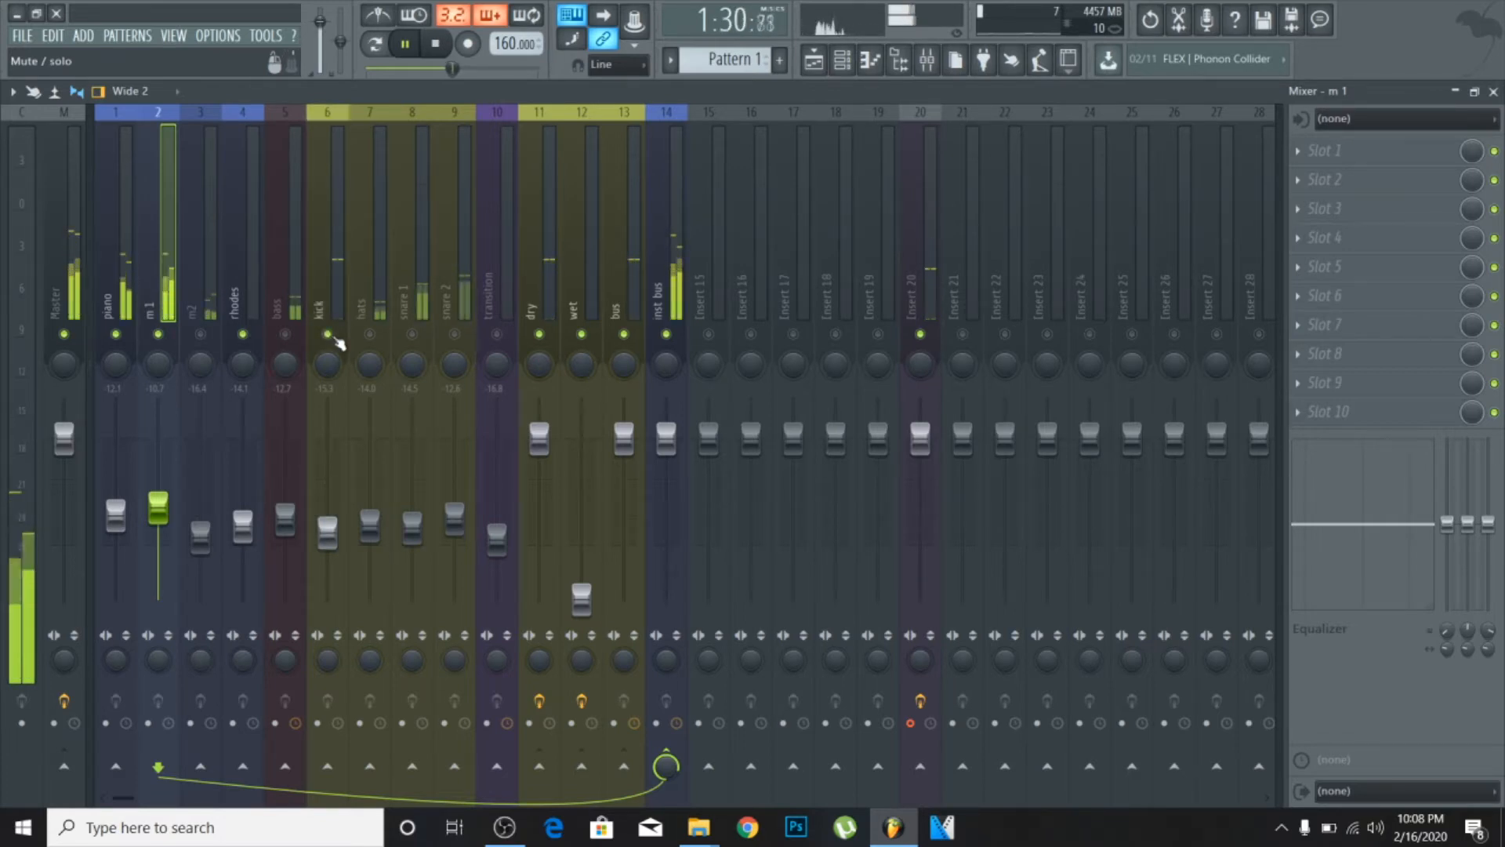
{"action": "left_click", "coordinate": [329, 335]}
{"action": "left_click", "coordinate": [411, 335]}
{"action": "left_click", "coordinate": [455, 335]}
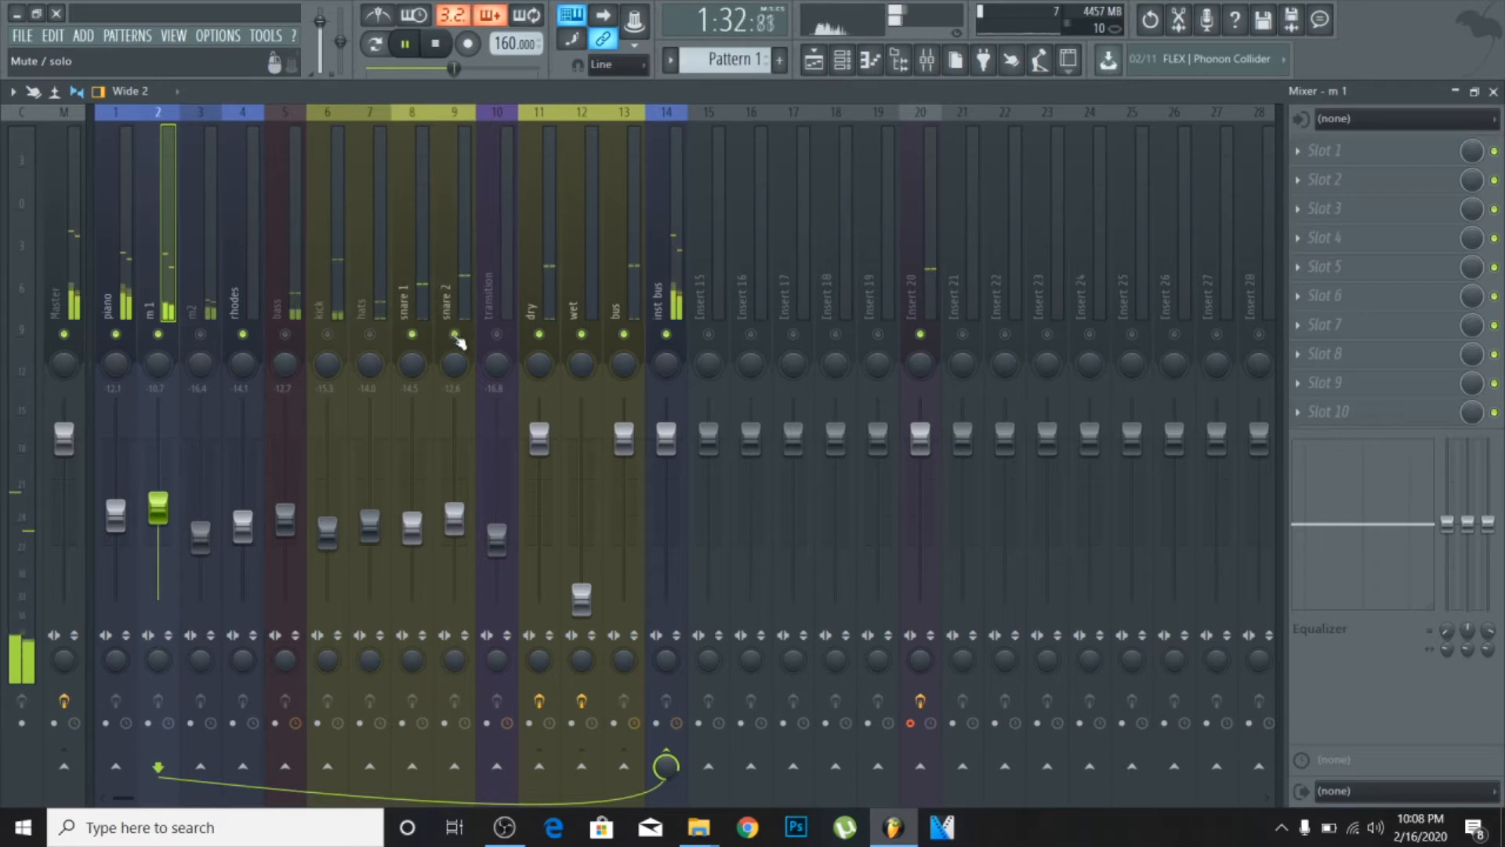
{"action": "left_click", "coordinate": [412, 335]}
{"action": "left_click", "coordinate": [454, 335]}
Unmute the hats track, replay from an earlier point in the song, and set the hats volume to -10.6 dB.
{"action": "left_click", "coordinate": [370, 336]}
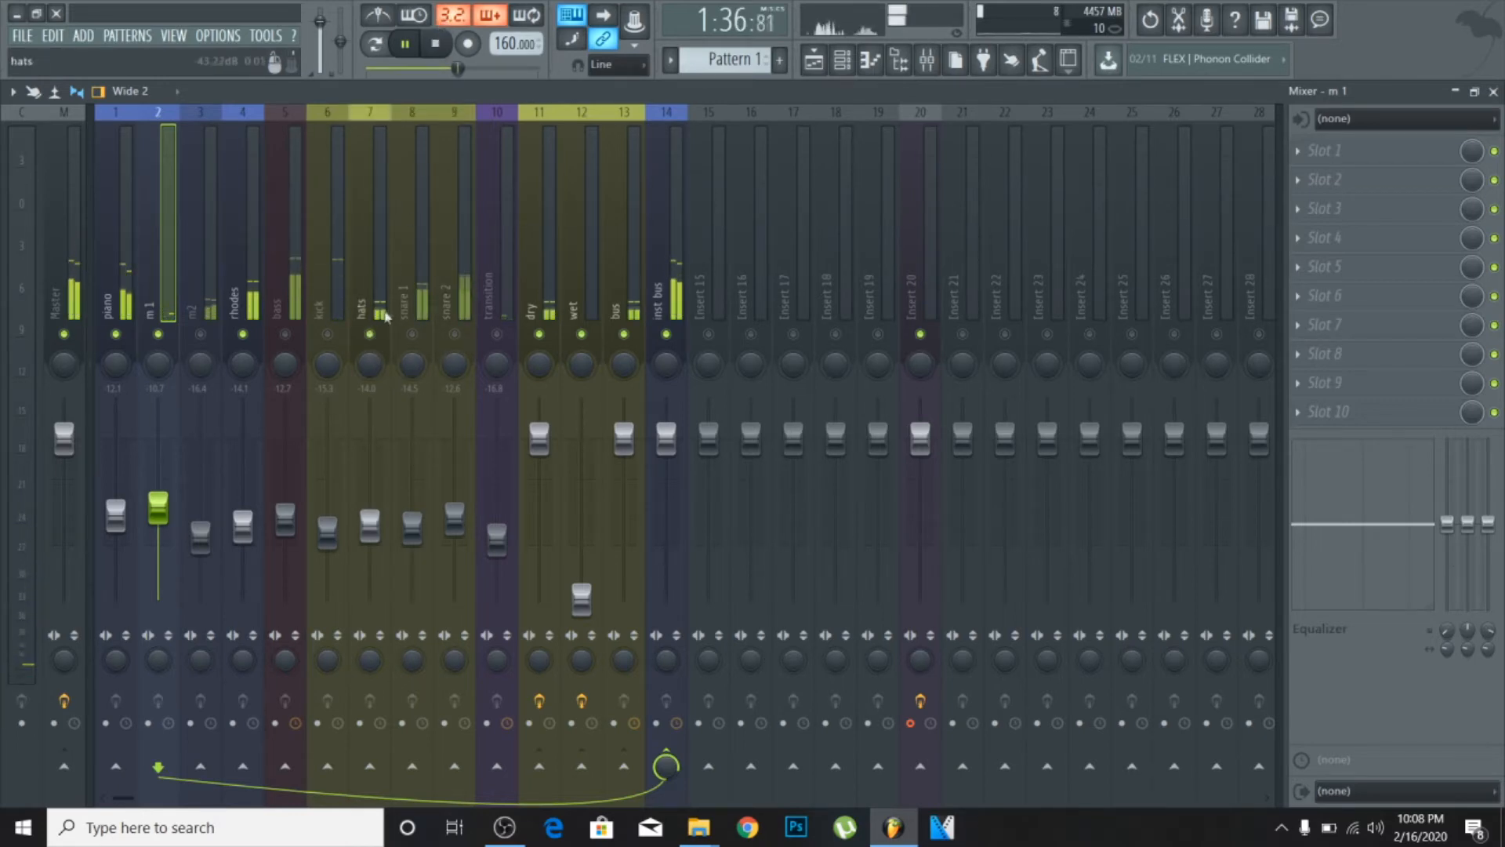
{"action": "left_click", "coordinate": [434, 69]}
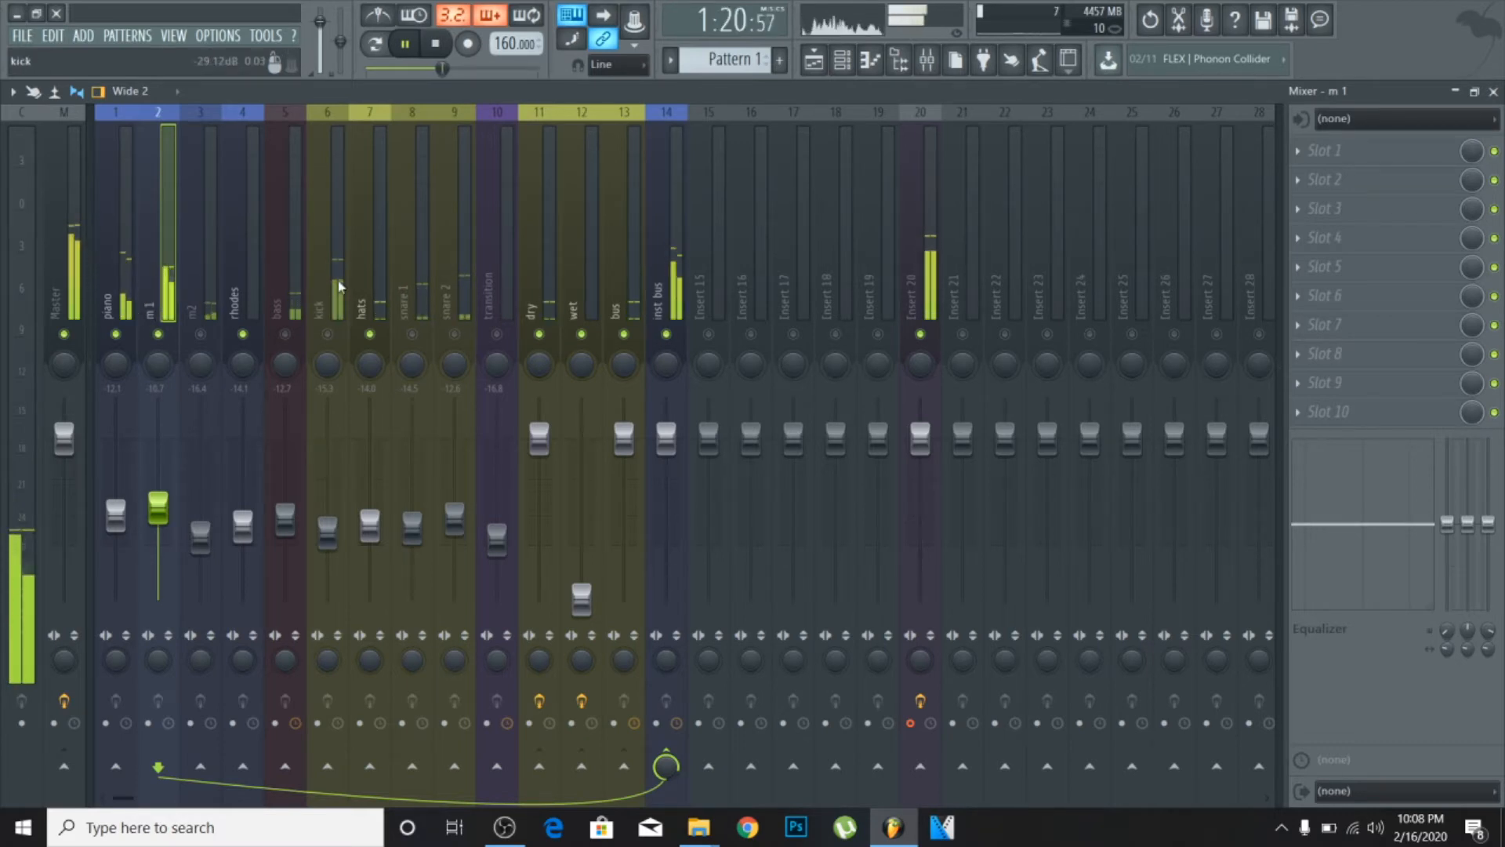
{"action": "left_click_drag", "start_coordinate": [371, 554], "coordinate": [373, 542]}
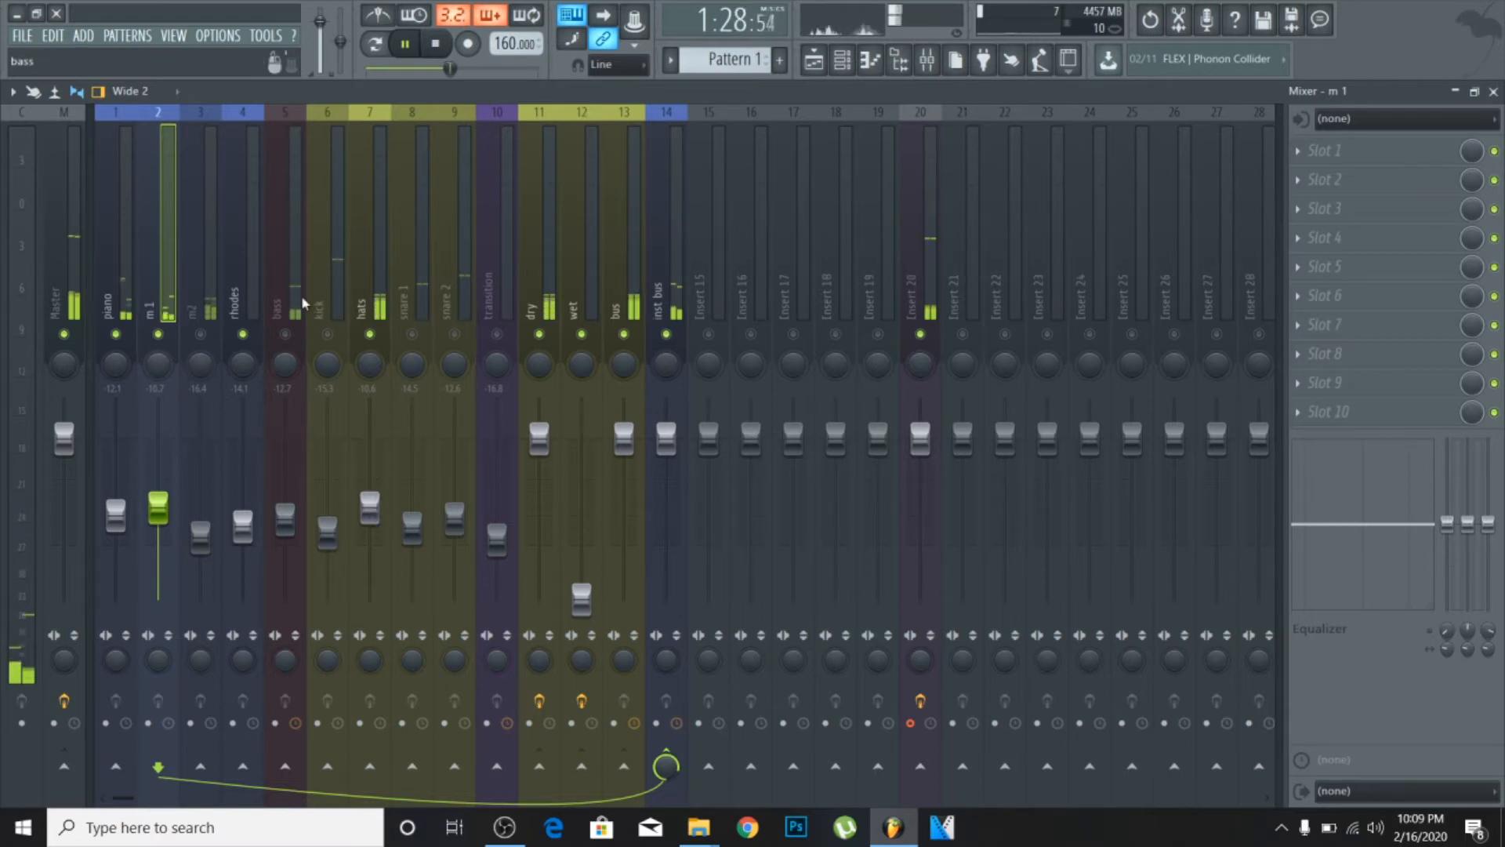
Select bars 49 to 64 in the playlist as the playback range and return to the mixer.
{"action": "left_click", "coordinate": [813, 59]}
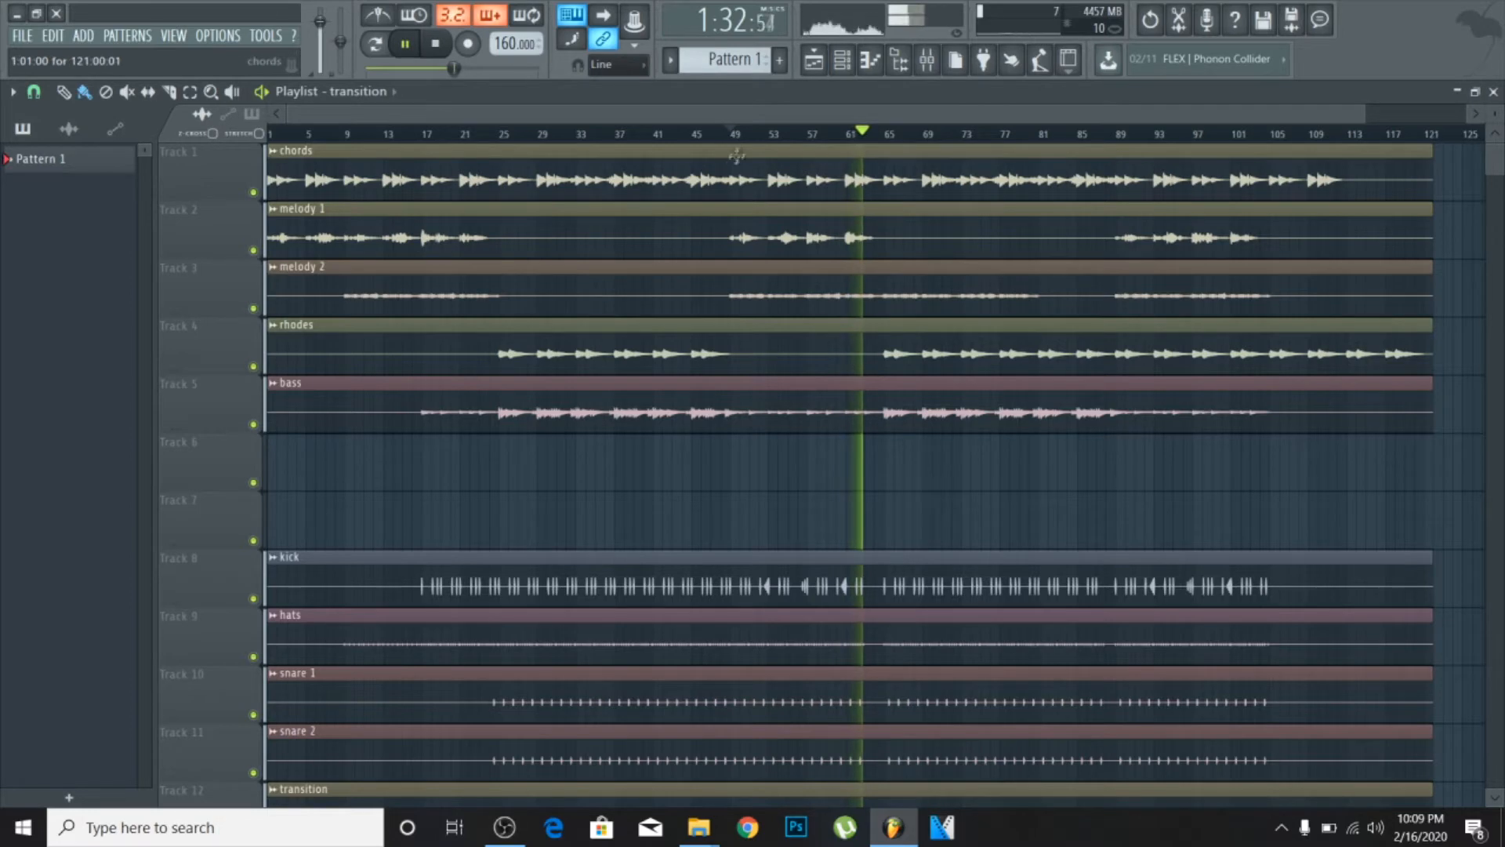
{"action": "left_click_drag", "start_coordinate": [735, 135], "coordinate": [888, 139]}
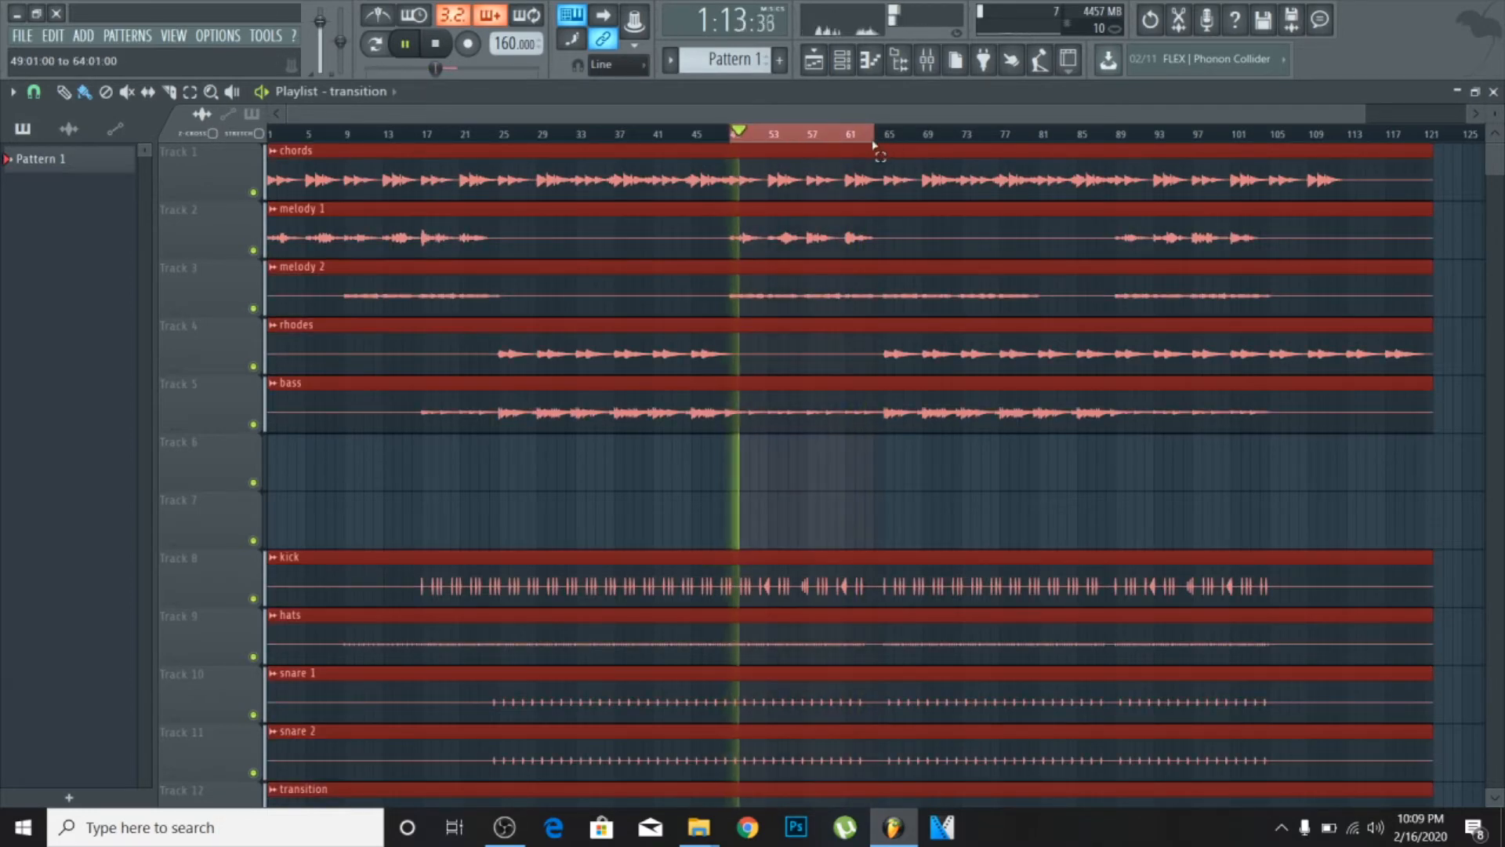
{"action": "left_click", "coordinate": [926, 61]}
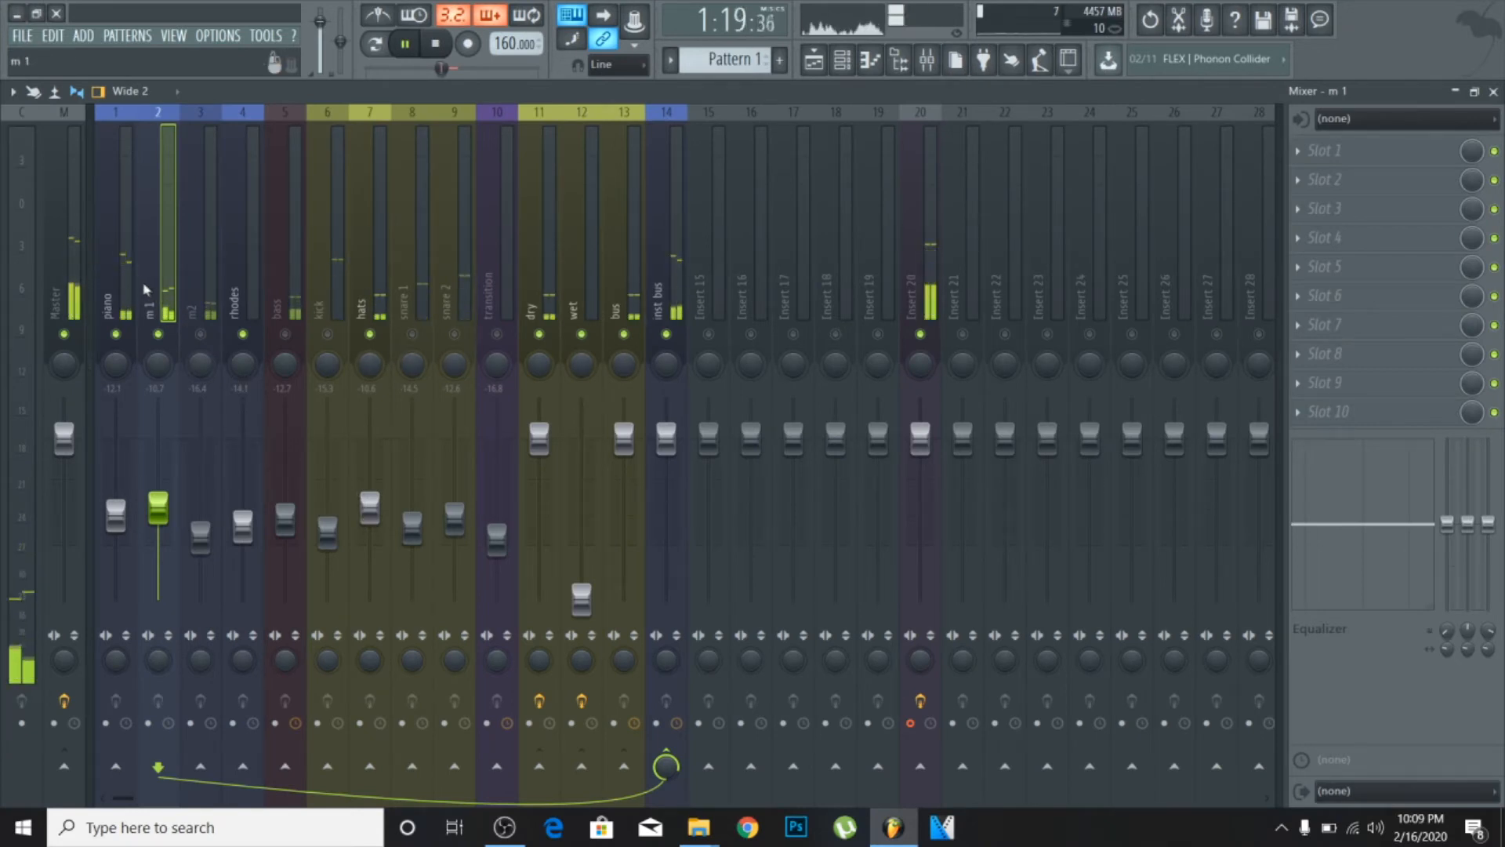
Select the piano through transition mixer tracks and pull all their volume faders down to the minimum.
{"action": "left_click_drag", "start_coordinate": [223, 379], "coordinate": [125, 448]}
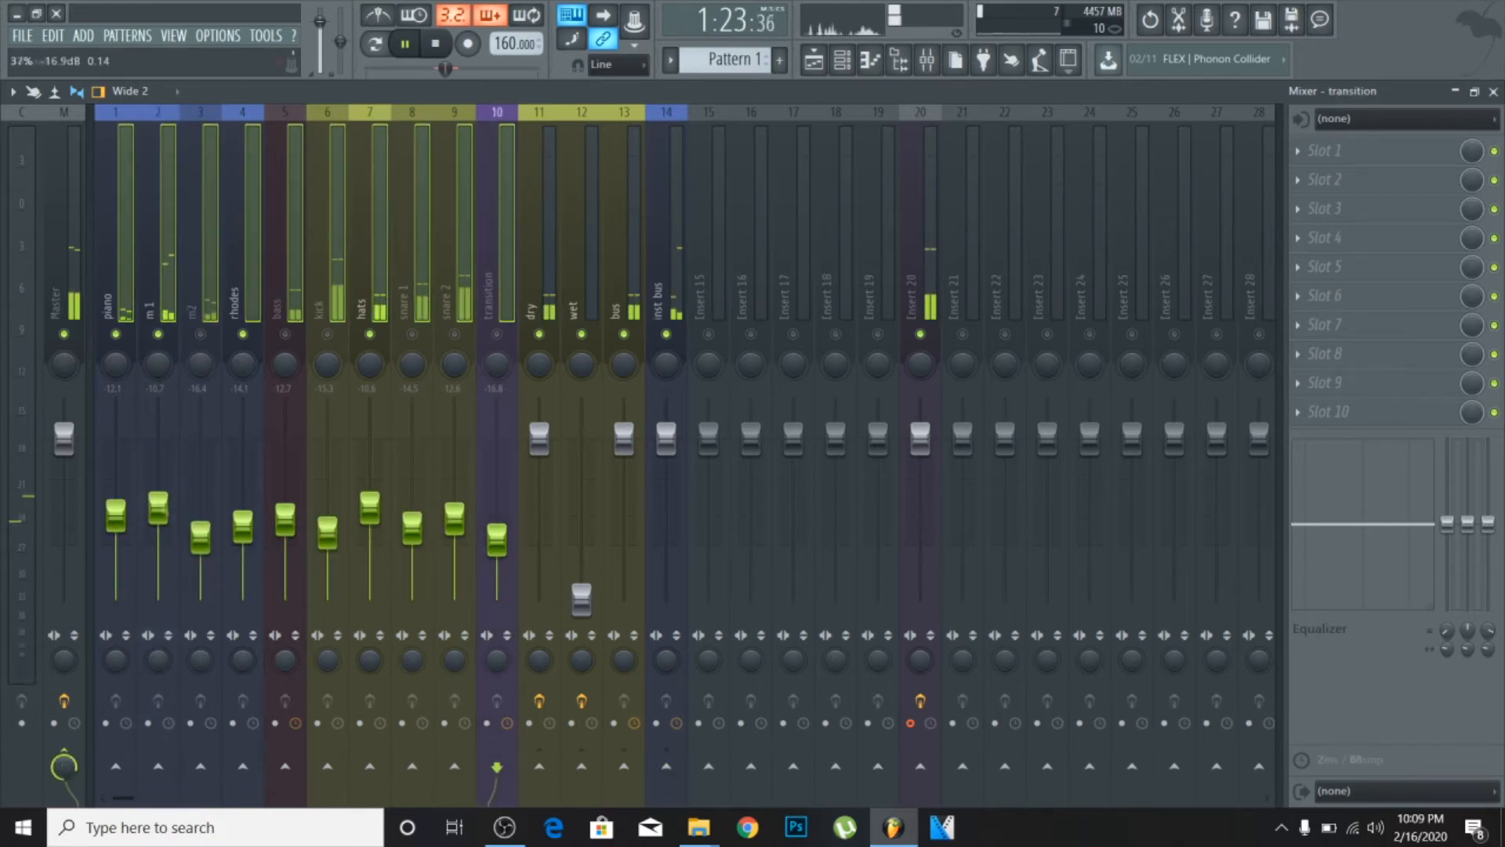
{"action": "left_click_drag", "start_coordinate": [157, 507], "coordinate": [158, 619]}
Select only the piano track and raise its volume fader from the minimum to about -5.4 dB.
{"action": "left_click", "coordinate": [112, 314]}
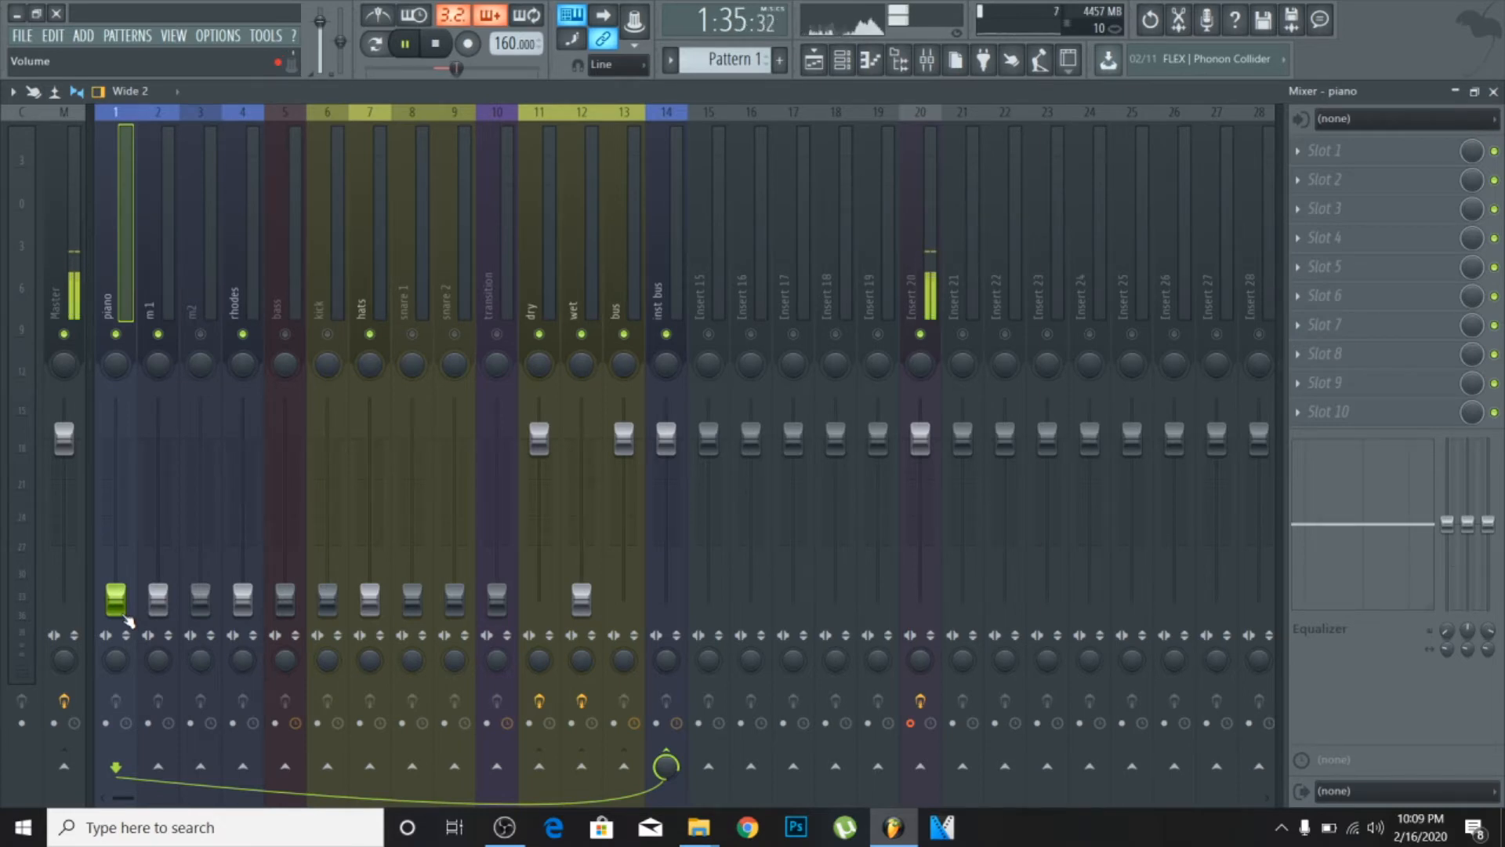
{"action": "scroll", "coordinate": [127, 620], "scroll_direction": "up", "scroll_amount": 10}
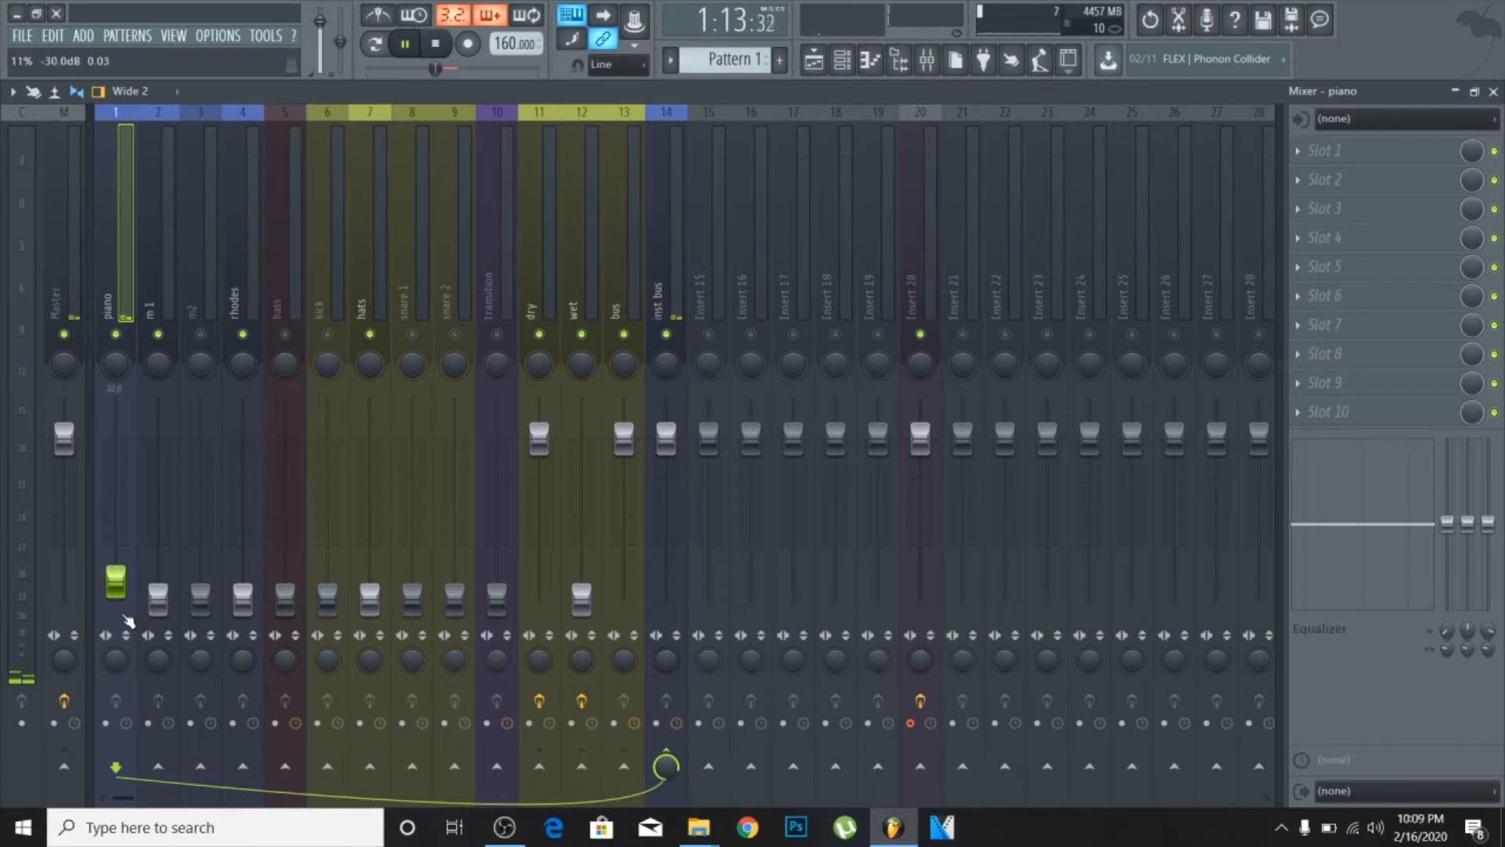
{"action": "scroll", "coordinate": [128, 620], "scroll_direction": "down", "scroll_amount": 14}
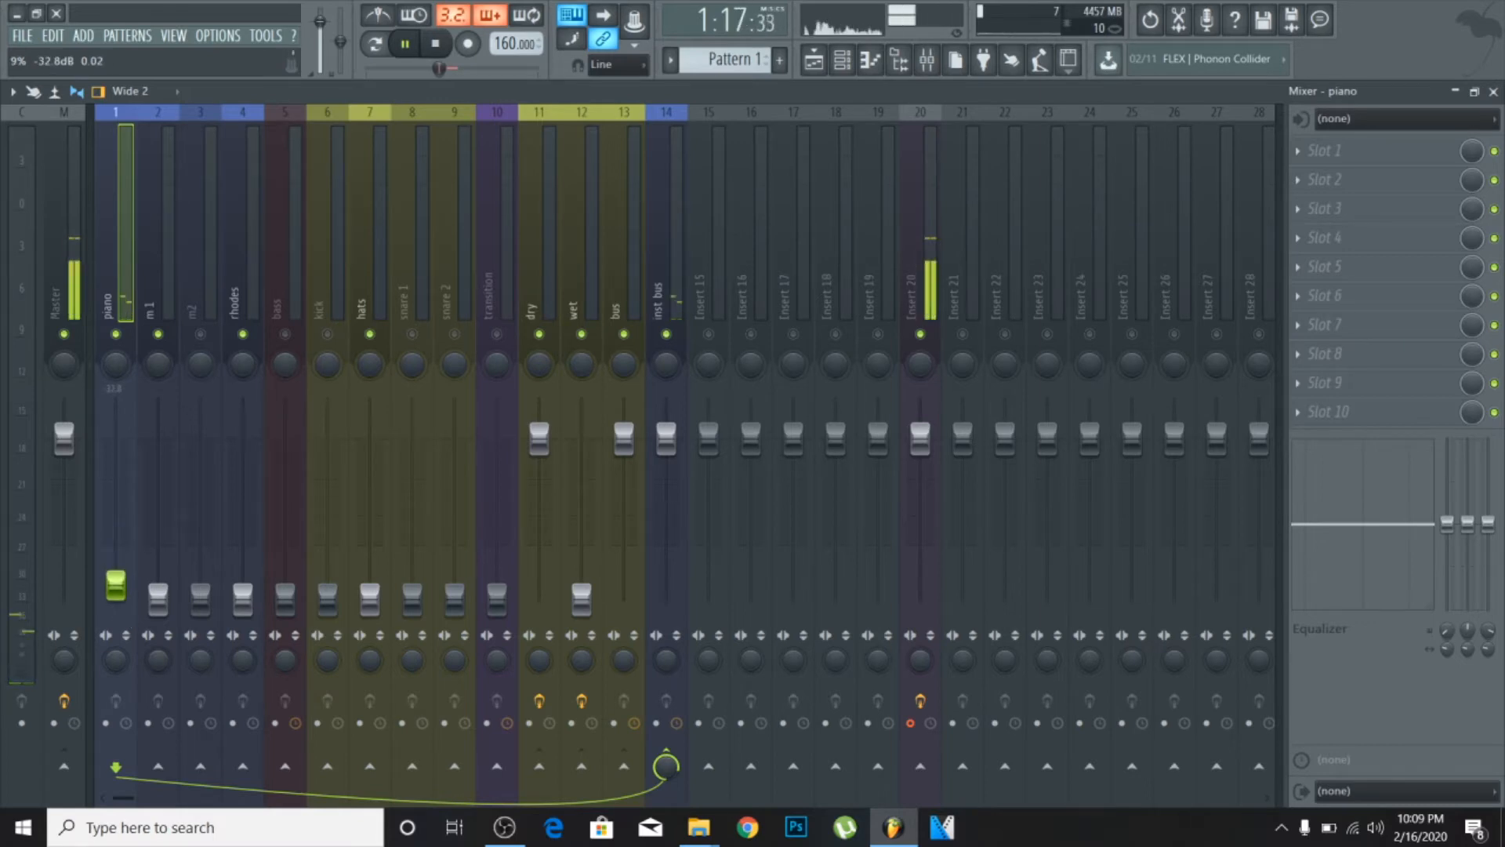
{"action": "left_click_drag", "start_coordinate": [116, 586], "coordinate": [116, 547]}
{"action": "left_click_drag", "start_coordinate": [117, 598], "coordinate": [118, 543]}
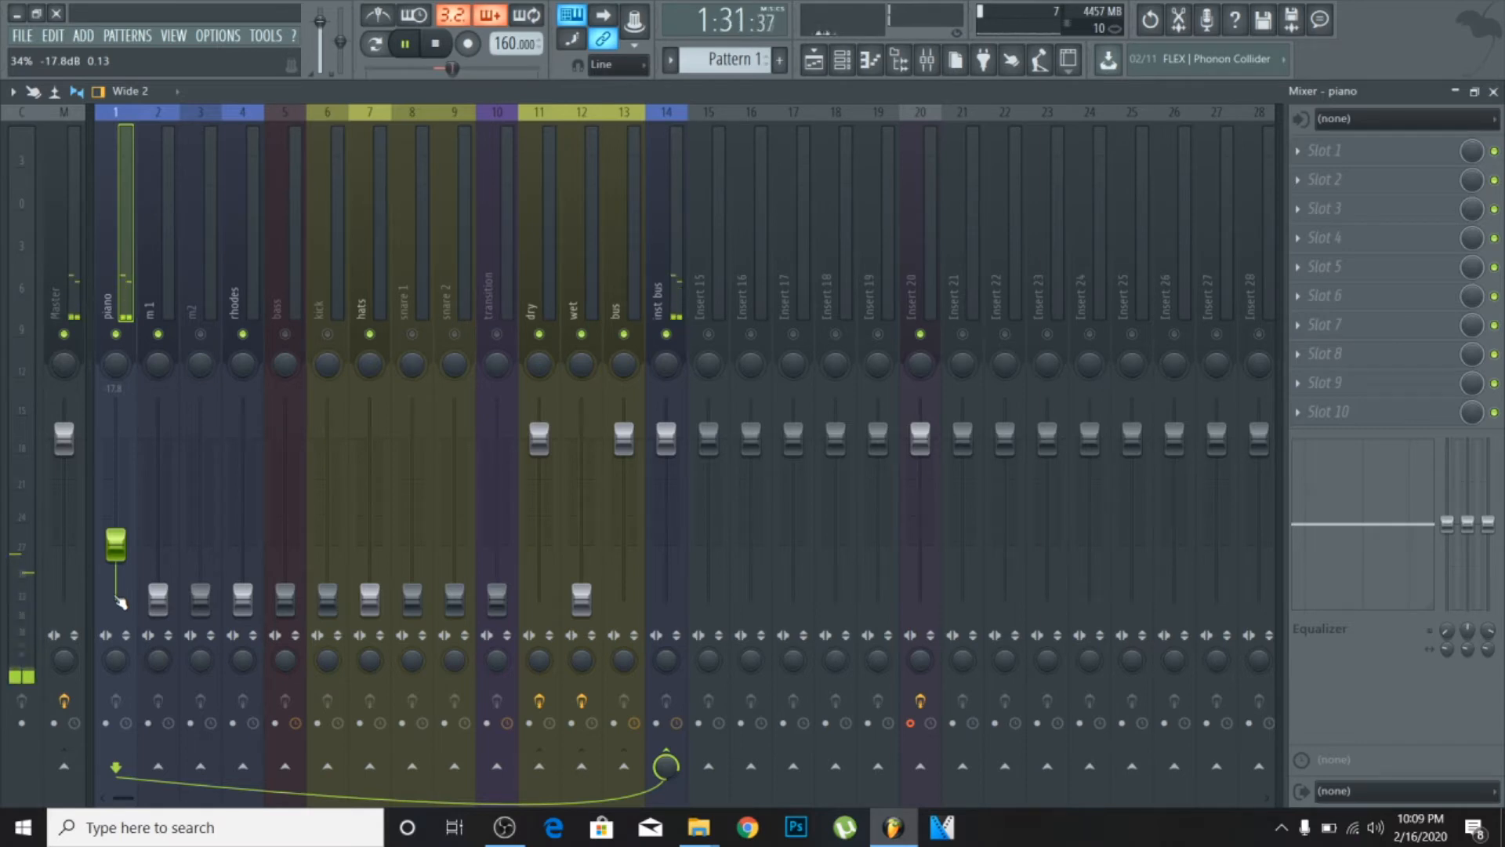
{"action": "left_click_drag", "start_coordinate": [116, 543], "coordinate": [116, 484]}
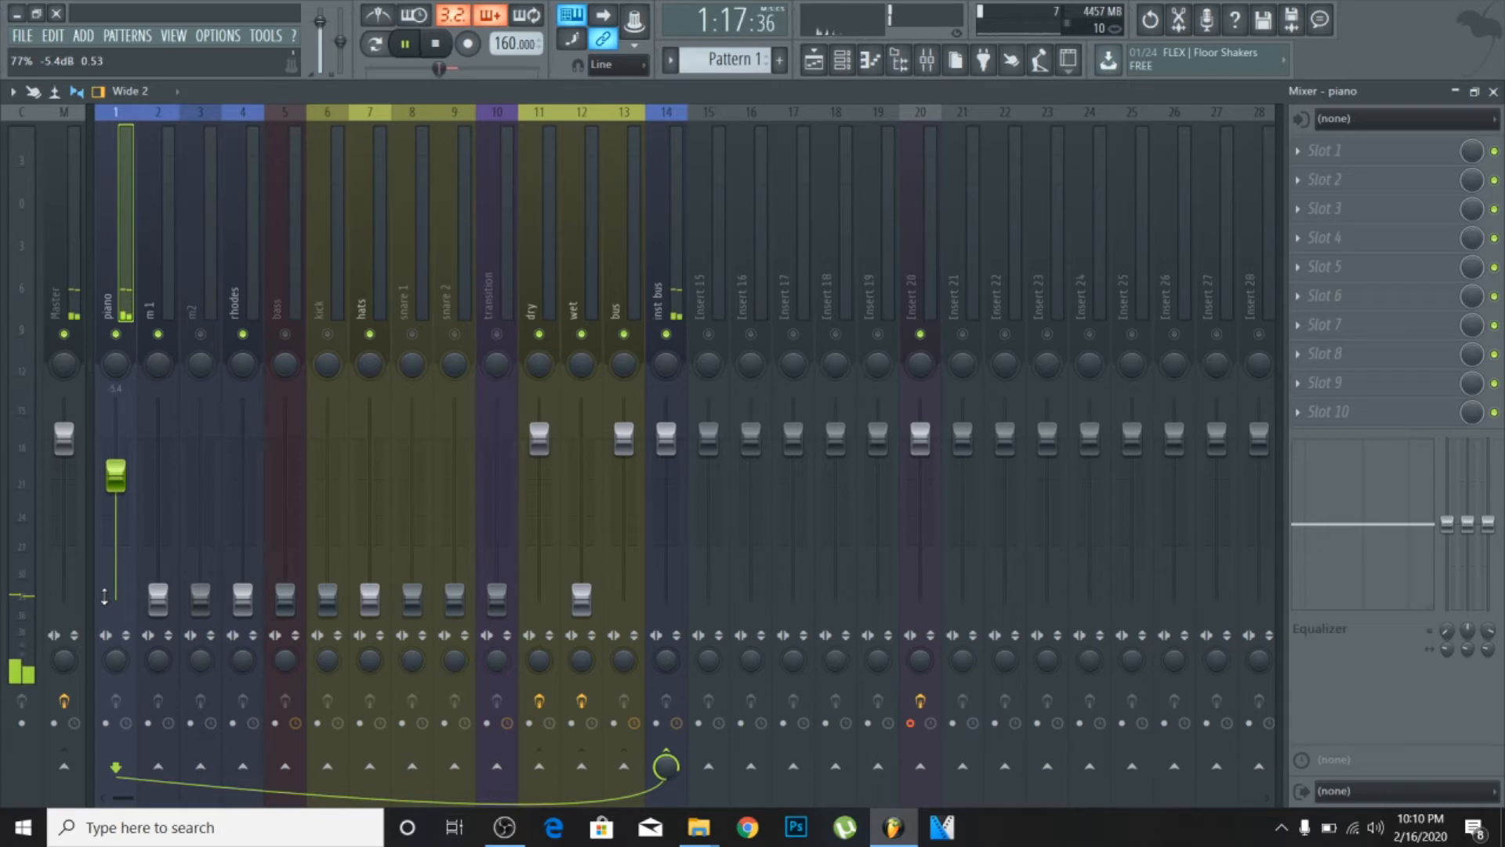
Set the piano track's volume to -6.9 dB and raise the m 1 track's volume to about -15 dB.
{"action": "left_click_drag", "start_coordinate": [116, 474], "coordinate": [116, 490]}
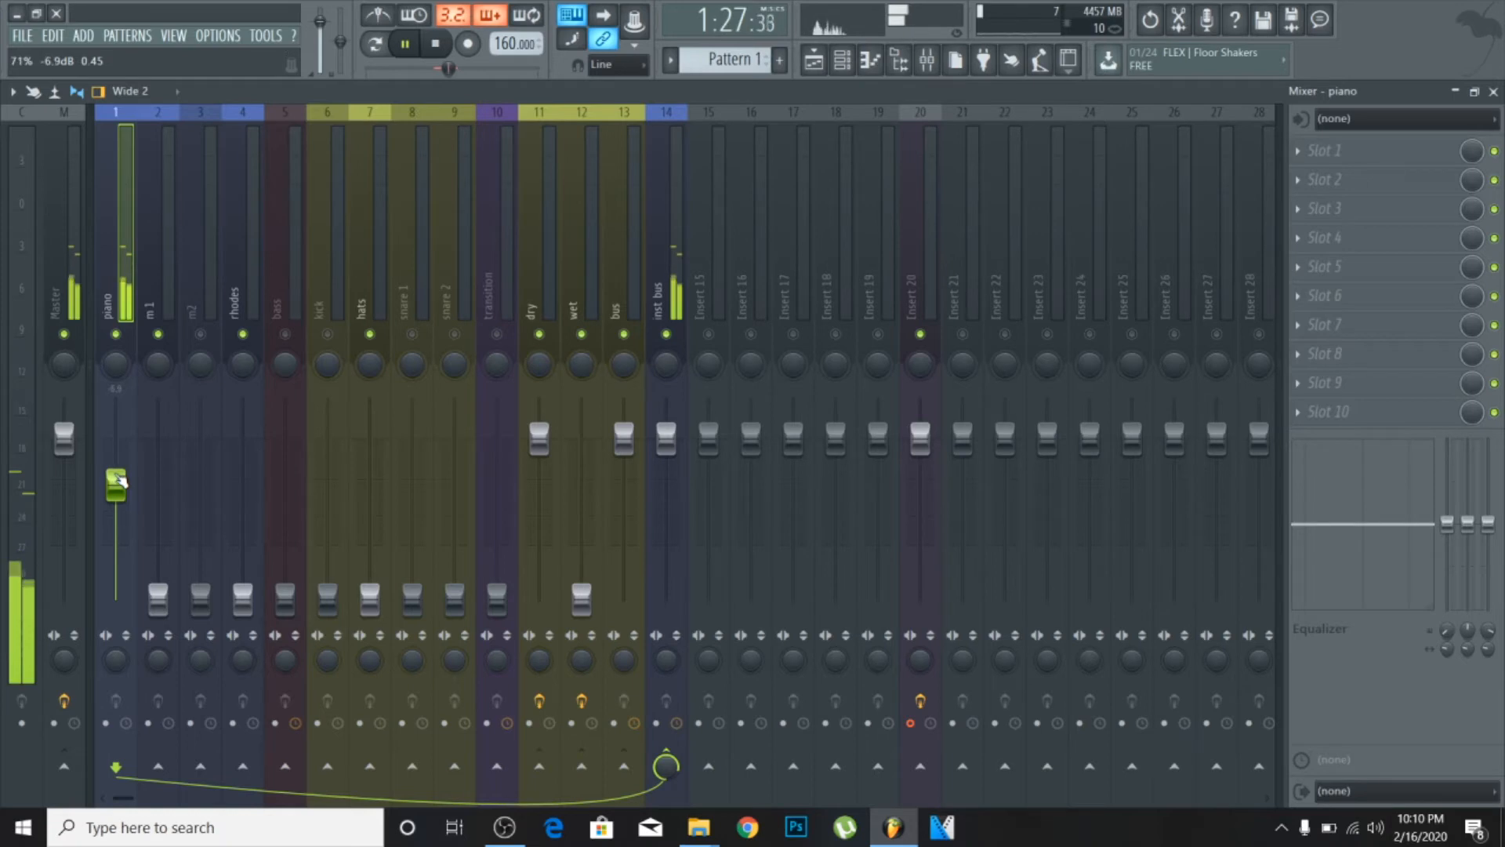
{"action": "scroll", "coordinate": [121, 481], "scroll_direction": "up", "scroll_amount": 2}
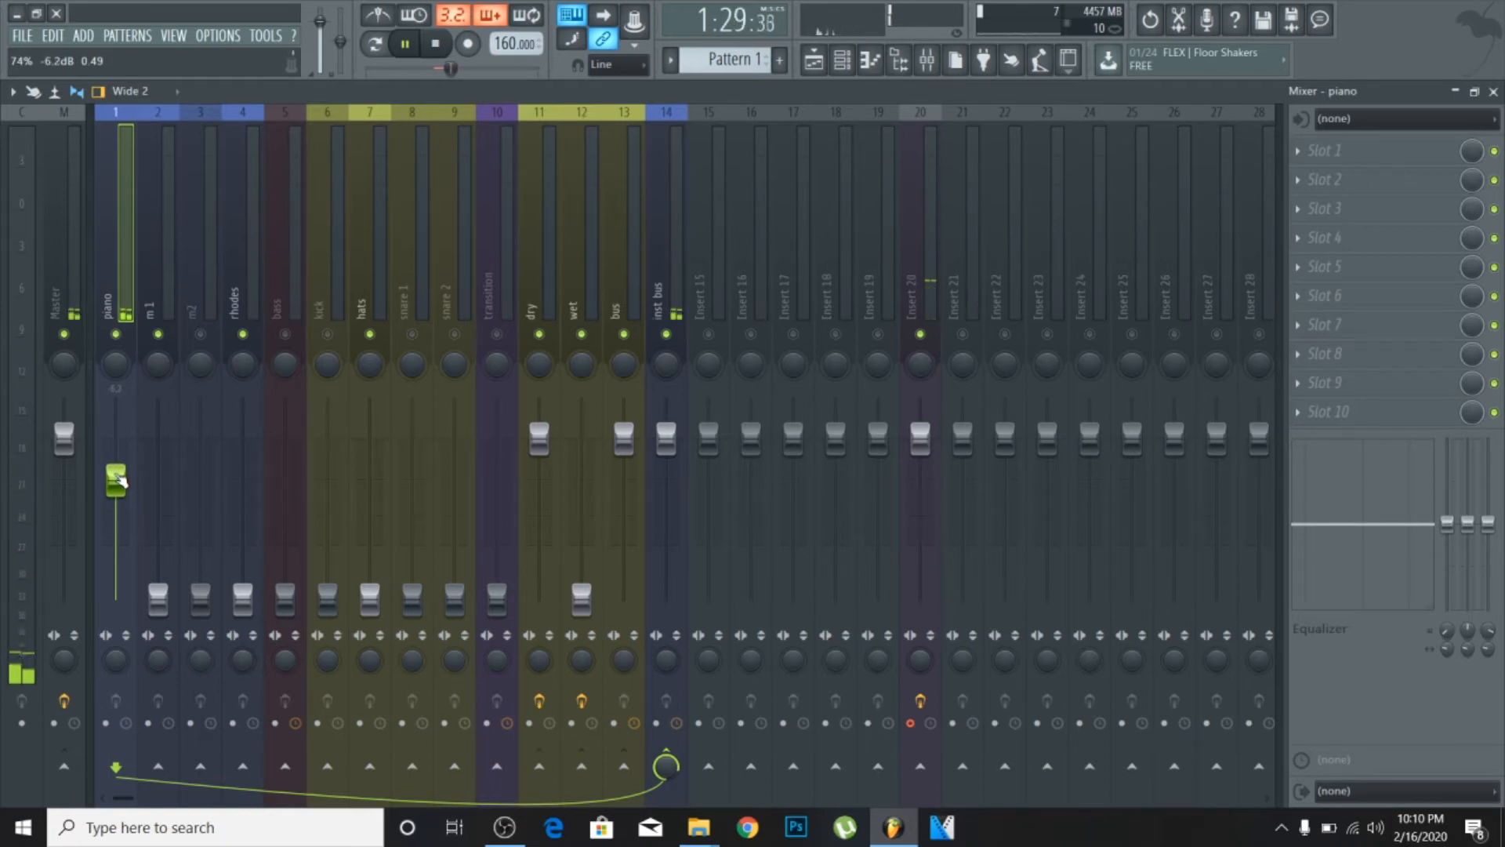
{"action": "scroll", "coordinate": [121, 481], "scroll_direction": "down", "scroll_amount": 2}
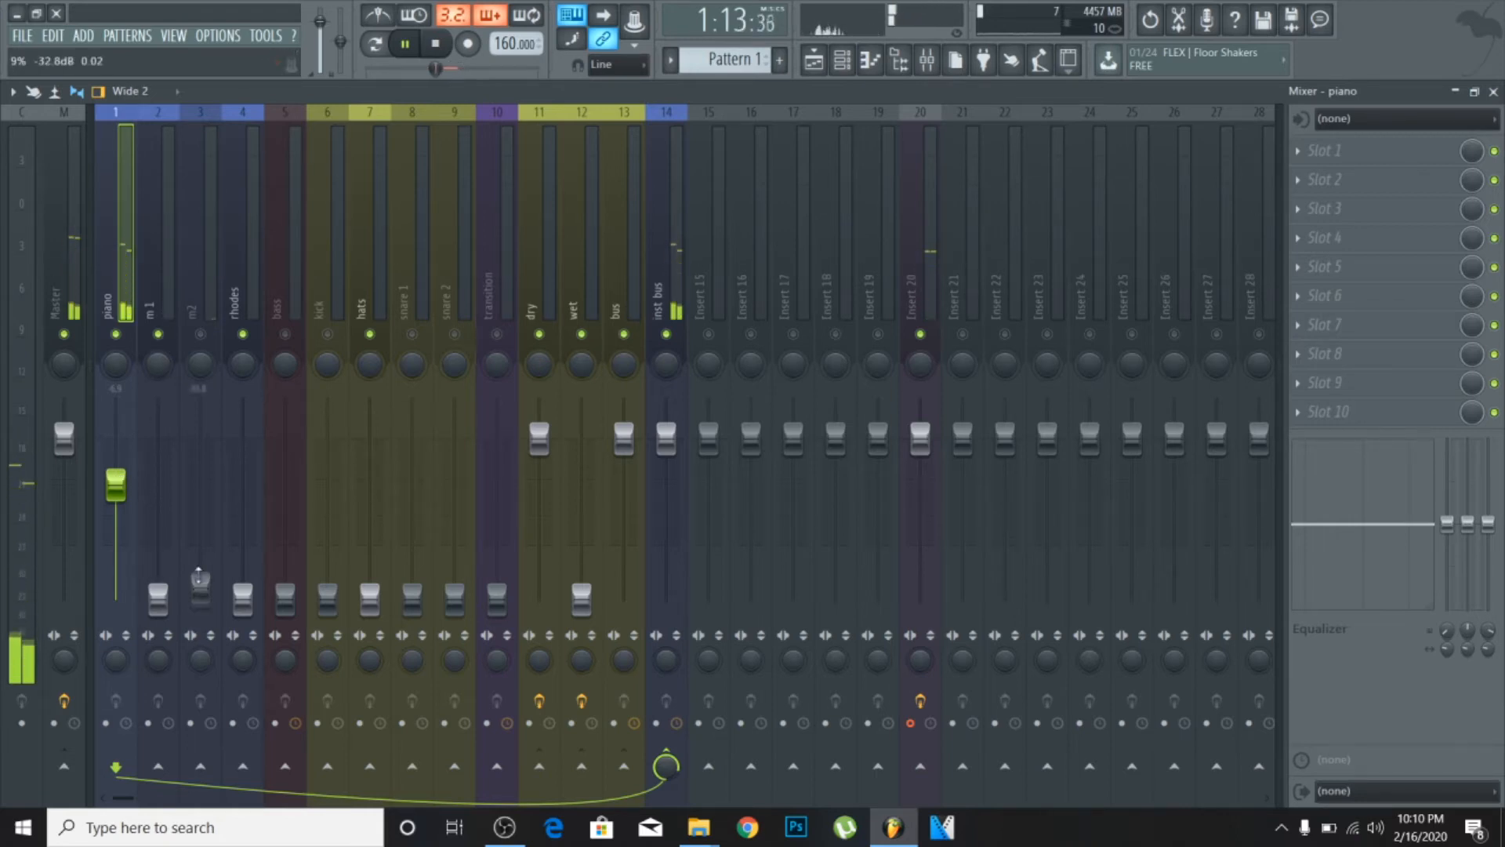
{"action": "scroll", "coordinate": [159, 595], "scroll_direction": "up", "scroll_amount": 2}
{"action": "scroll", "coordinate": [159, 594], "scroll_direction": "up", "scroll_amount": 8}
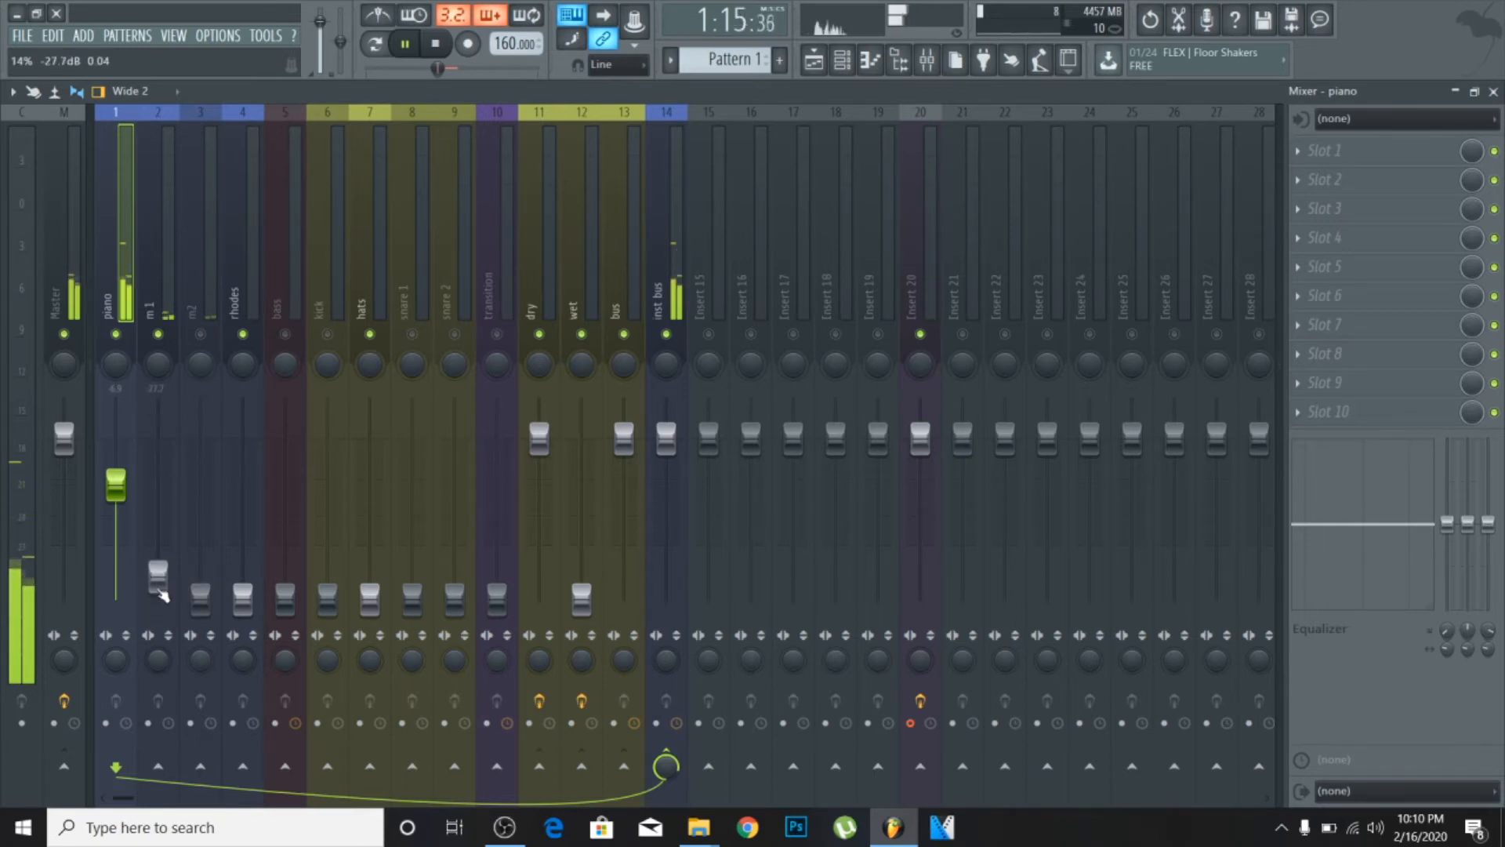
Load the LR to LL preset in the Fruity Stereo Shaper on the Master track and close the effect.
{"action": "left_click", "coordinate": [72, 312]}
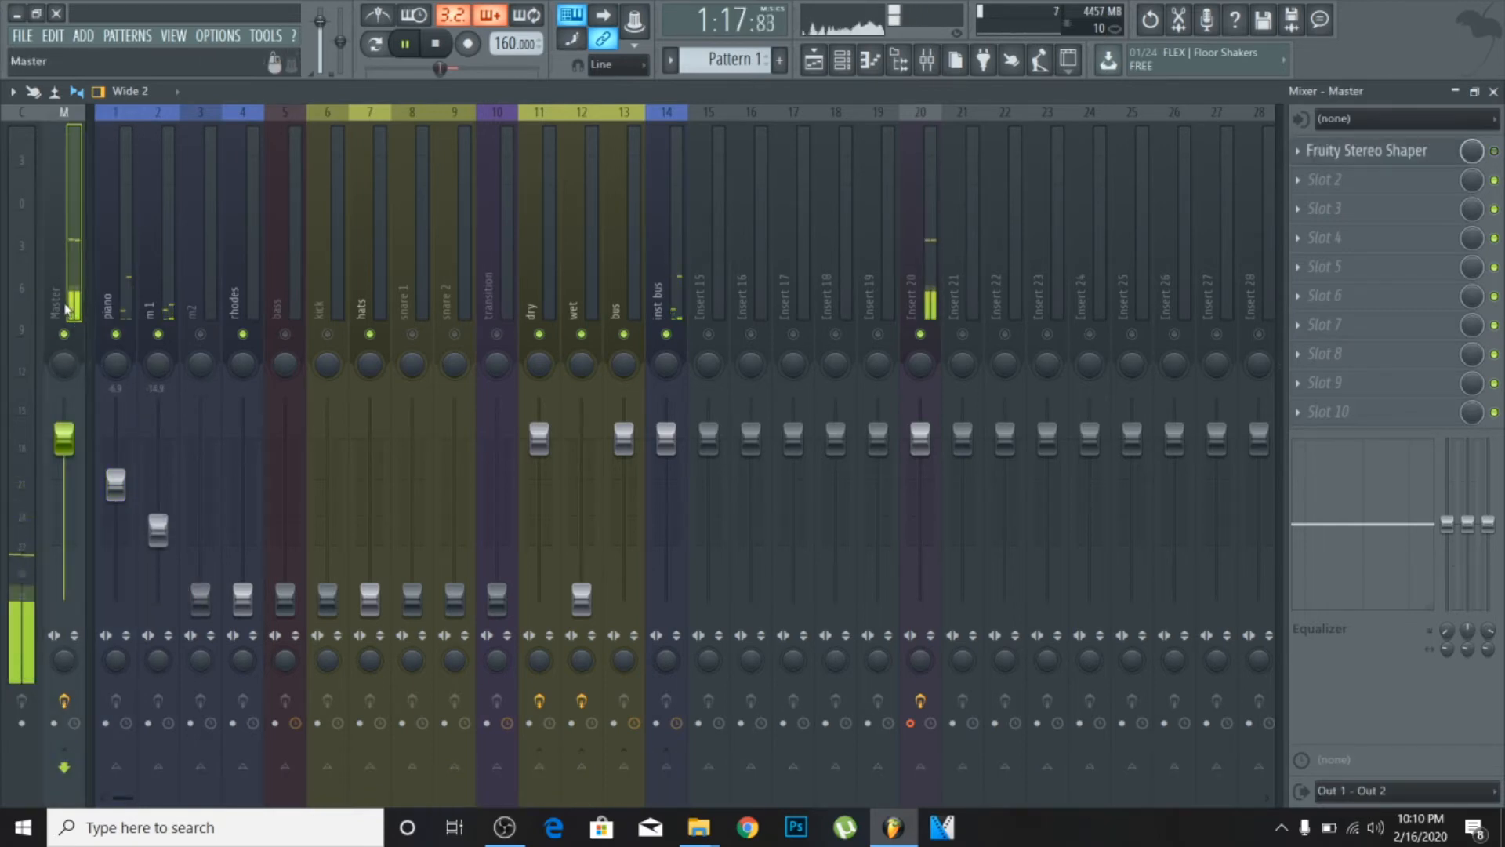
{"action": "left_click", "coordinate": [1365, 149]}
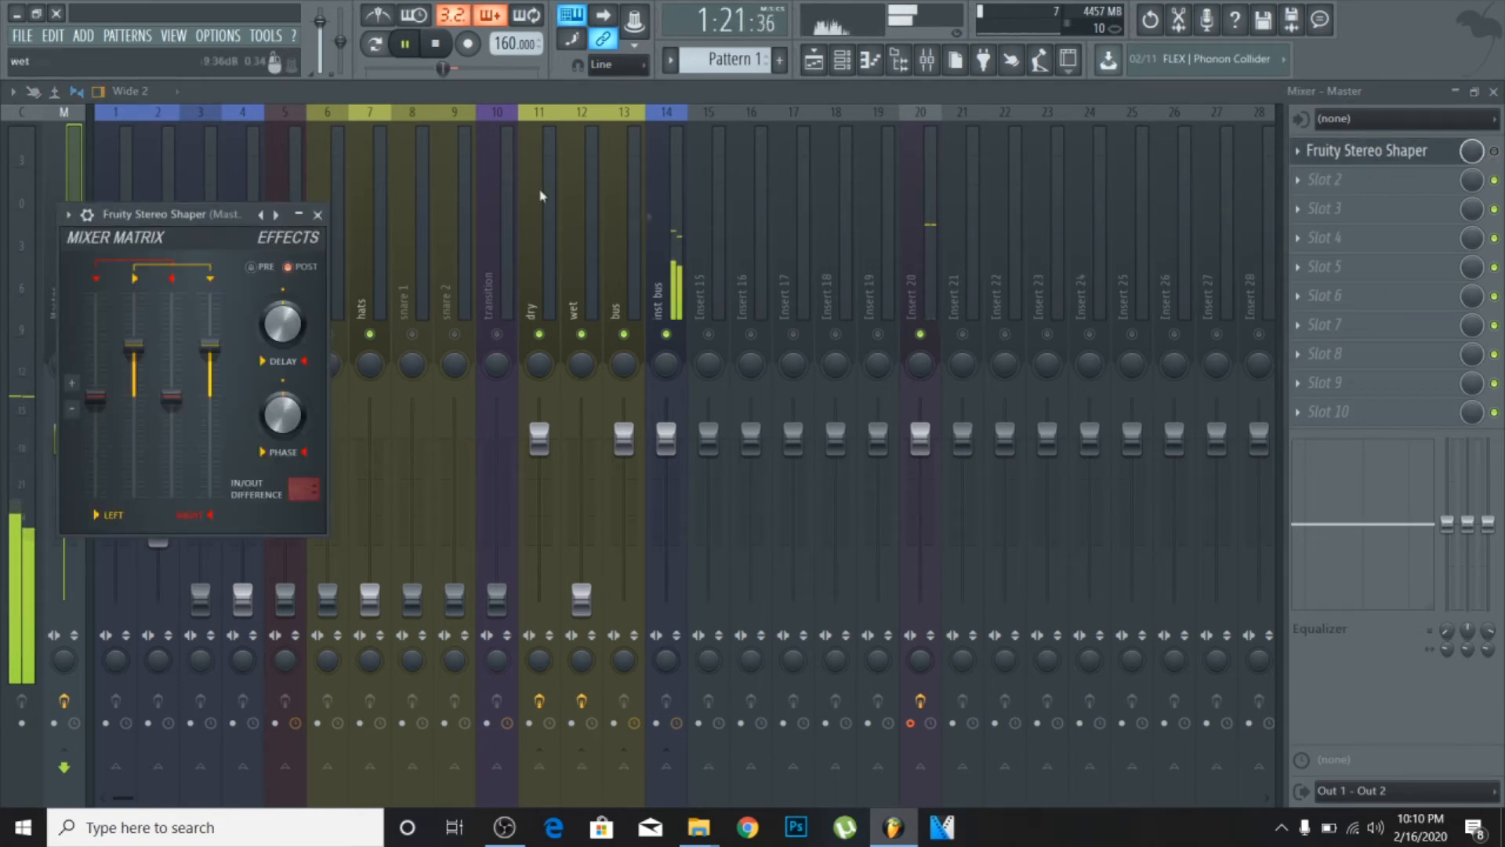
{"action": "right_click", "coordinate": [276, 215]}
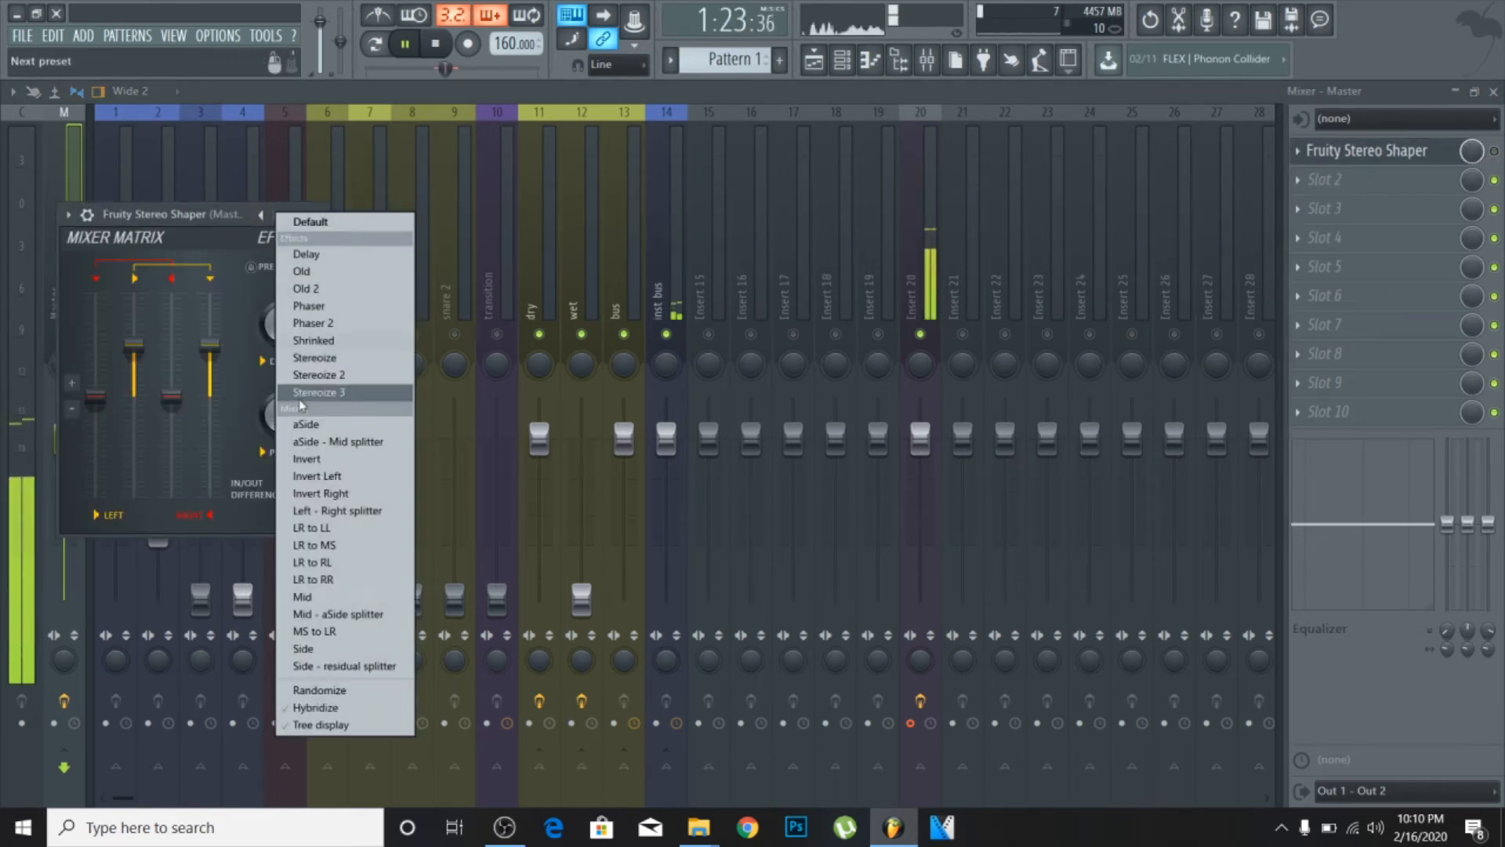
{"action": "left_click", "coordinate": [312, 531]}
{"action": "left_click", "coordinate": [308, 215]}
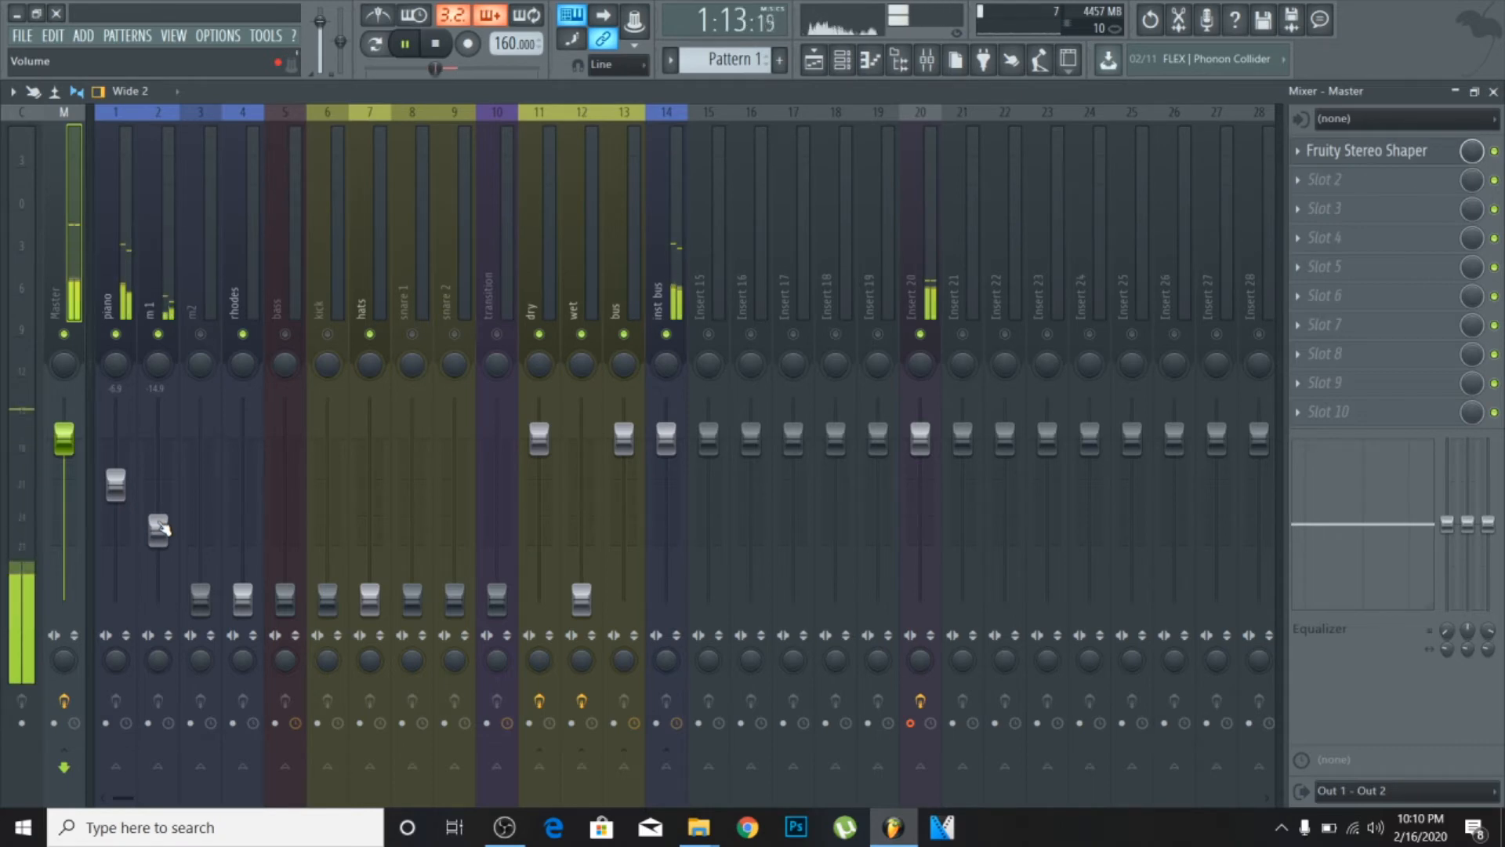
Set the m 1 track's volume to about -10.6 dB.
{"action": "scroll", "coordinate": [150, 532], "scroll_direction": "up", "scroll_amount": 8}
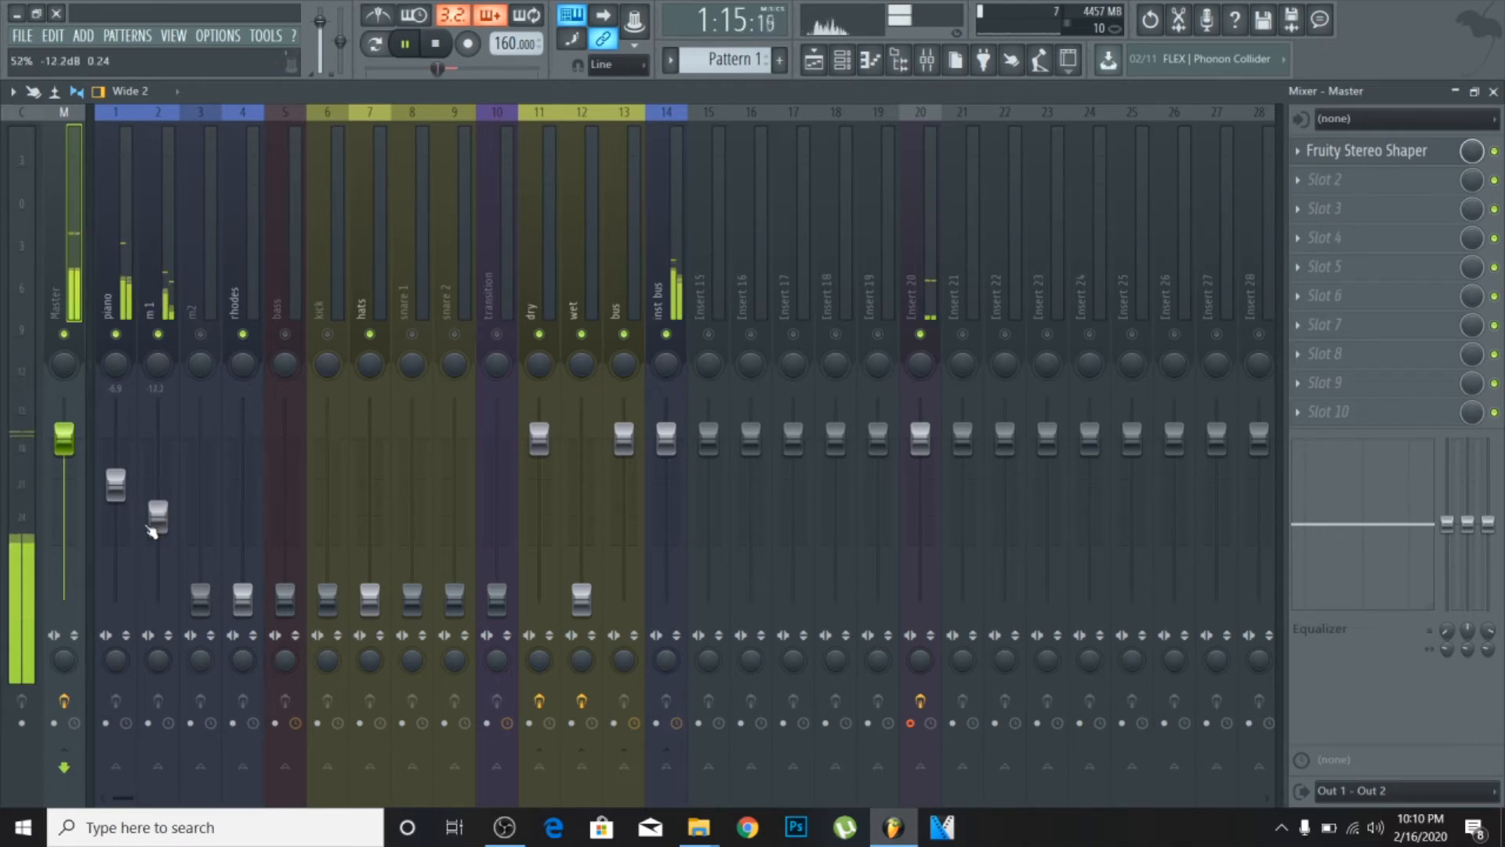
{"action": "scroll", "coordinate": [151, 532], "scroll_direction": "up", "scroll_amount": 2}
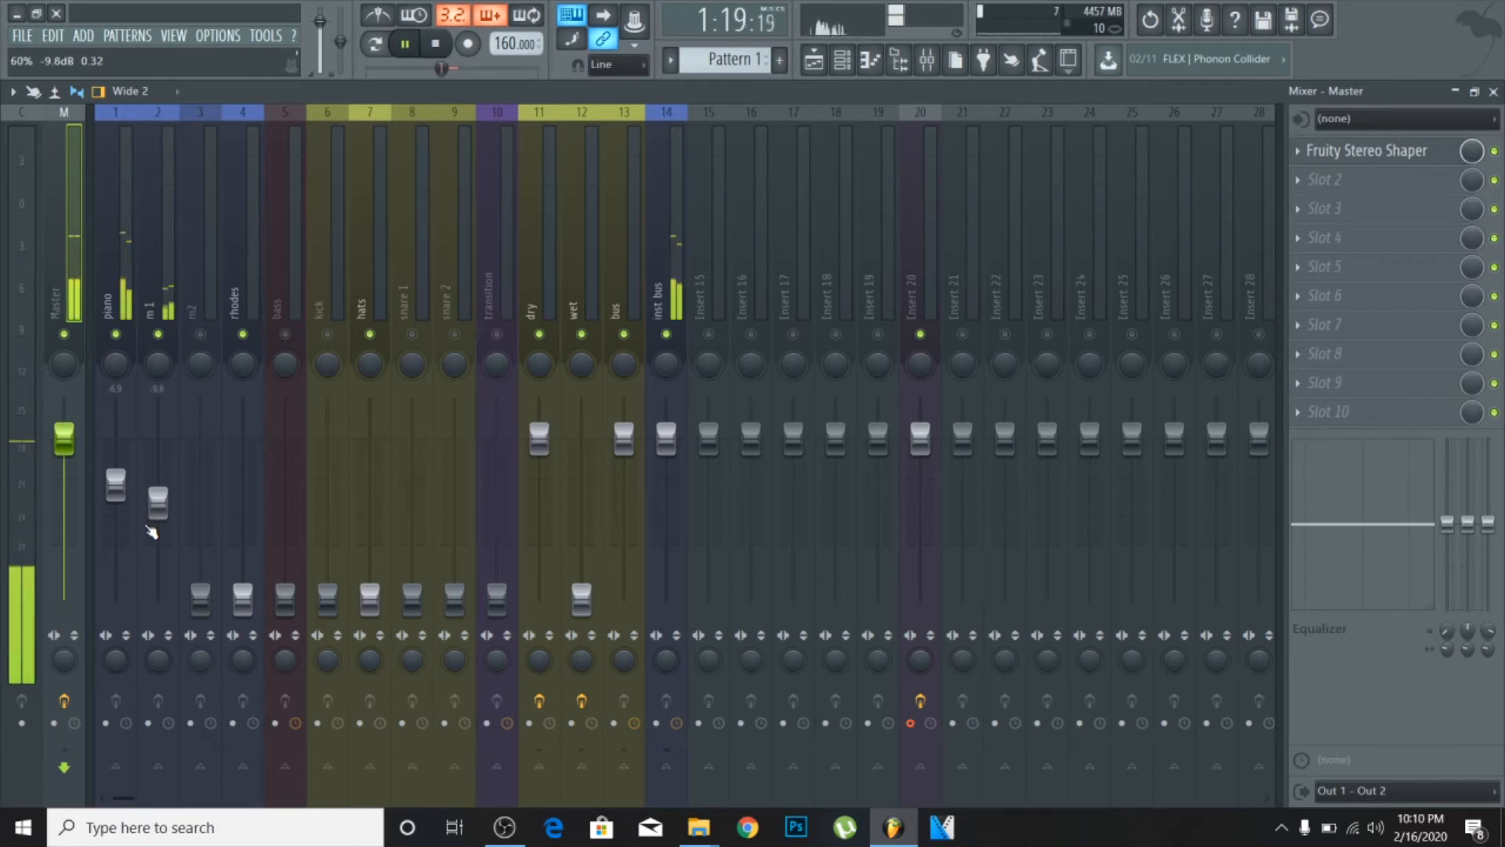
{"action": "scroll", "coordinate": [151, 531], "scroll_direction": "up", "scroll_amount": 2}
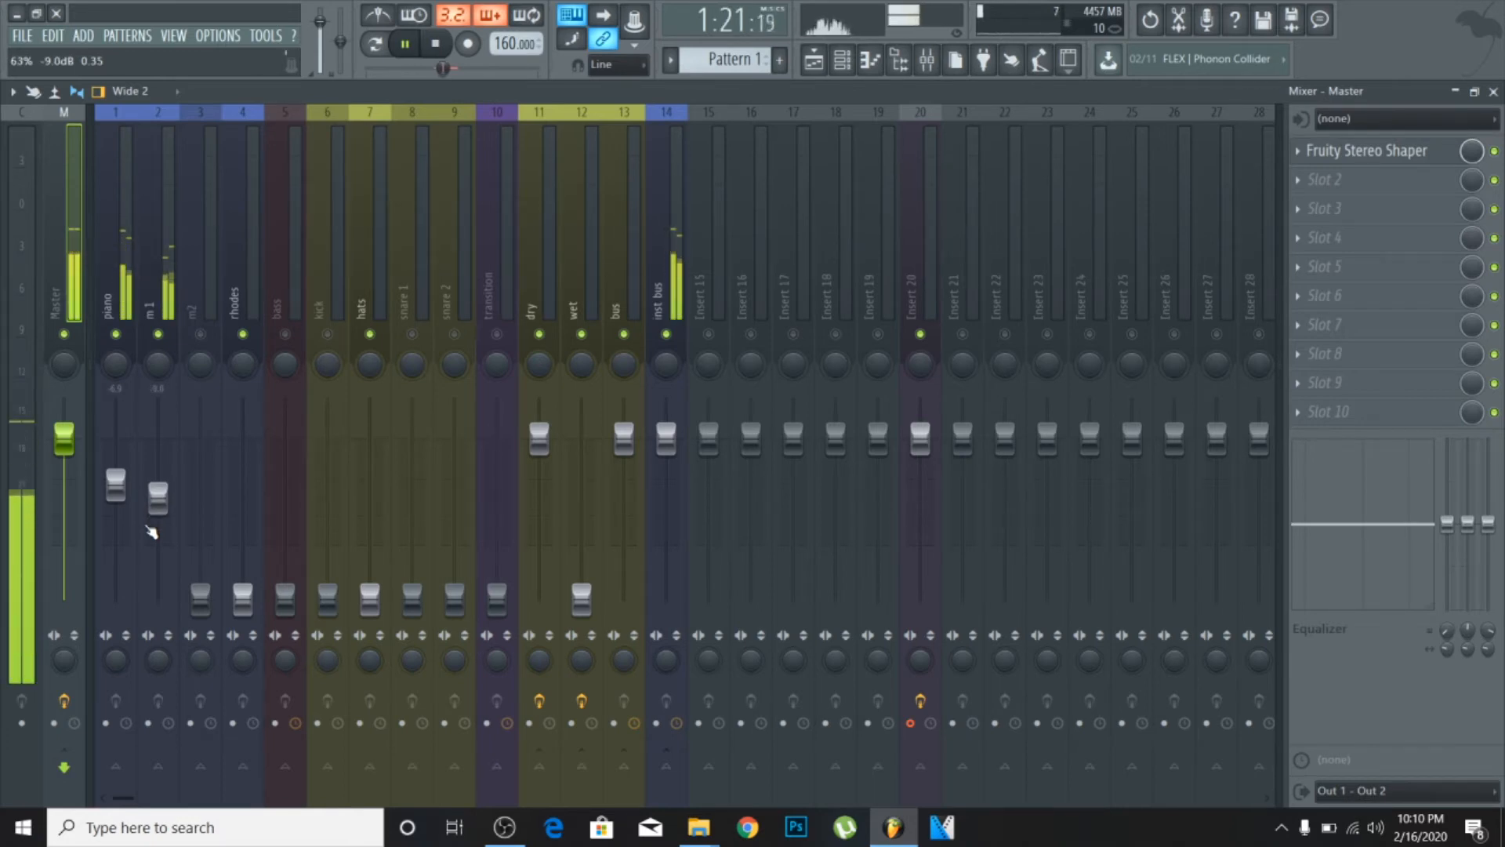
{"action": "scroll", "coordinate": [151, 531], "scroll_direction": "down", "scroll_amount": 3}
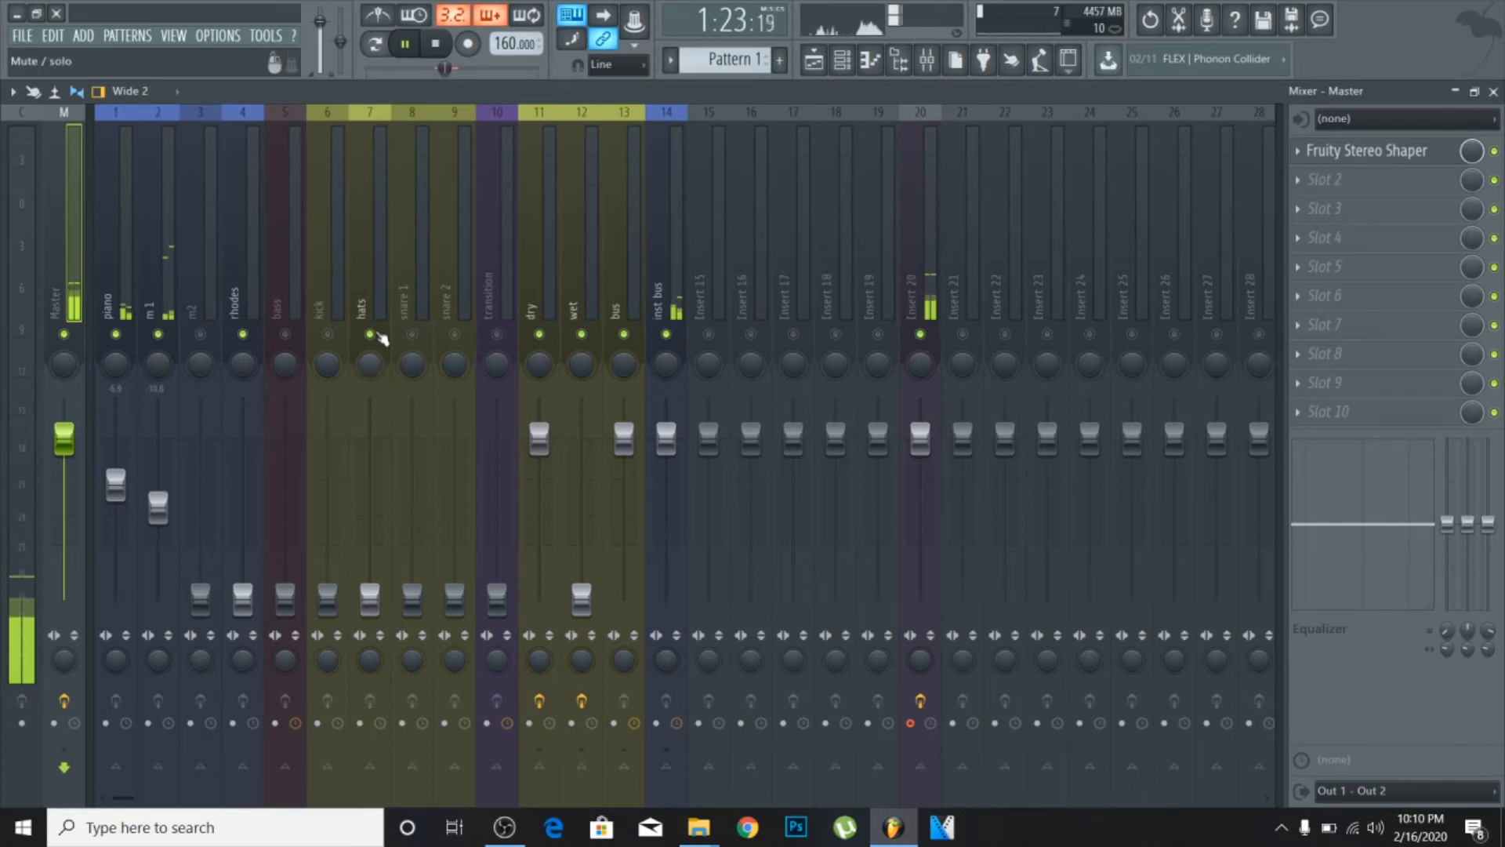
Raise the hats track's volume from the minimum to -11.4 dB.
{"action": "scroll", "coordinate": [373, 561], "scroll_direction": "up", "scroll_amount": 15}
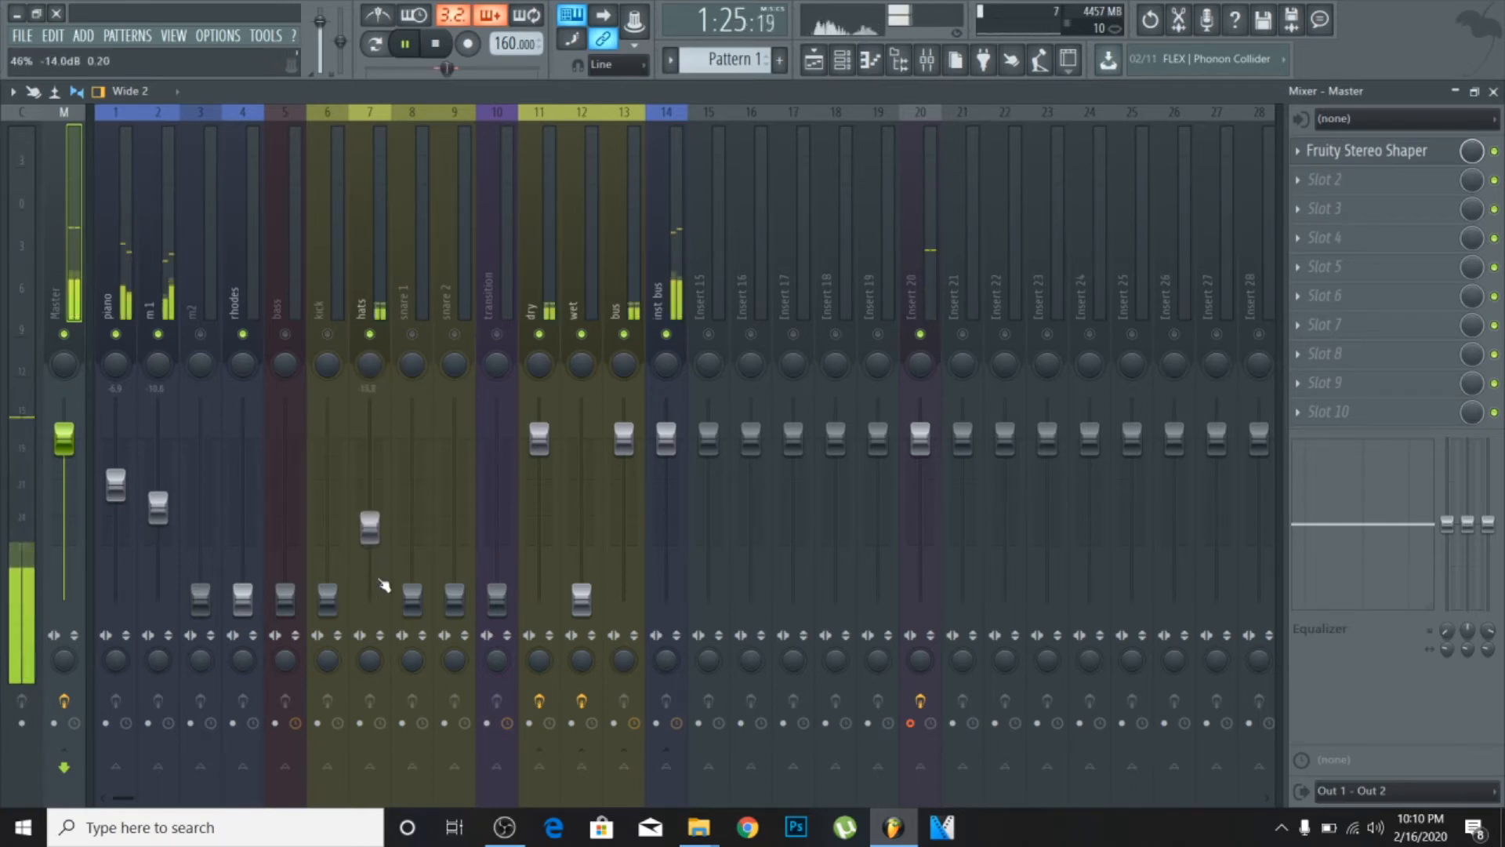
{"action": "scroll", "coordinate": [384, 585], "scroll_direction": "up", "scroll_amount": 3}
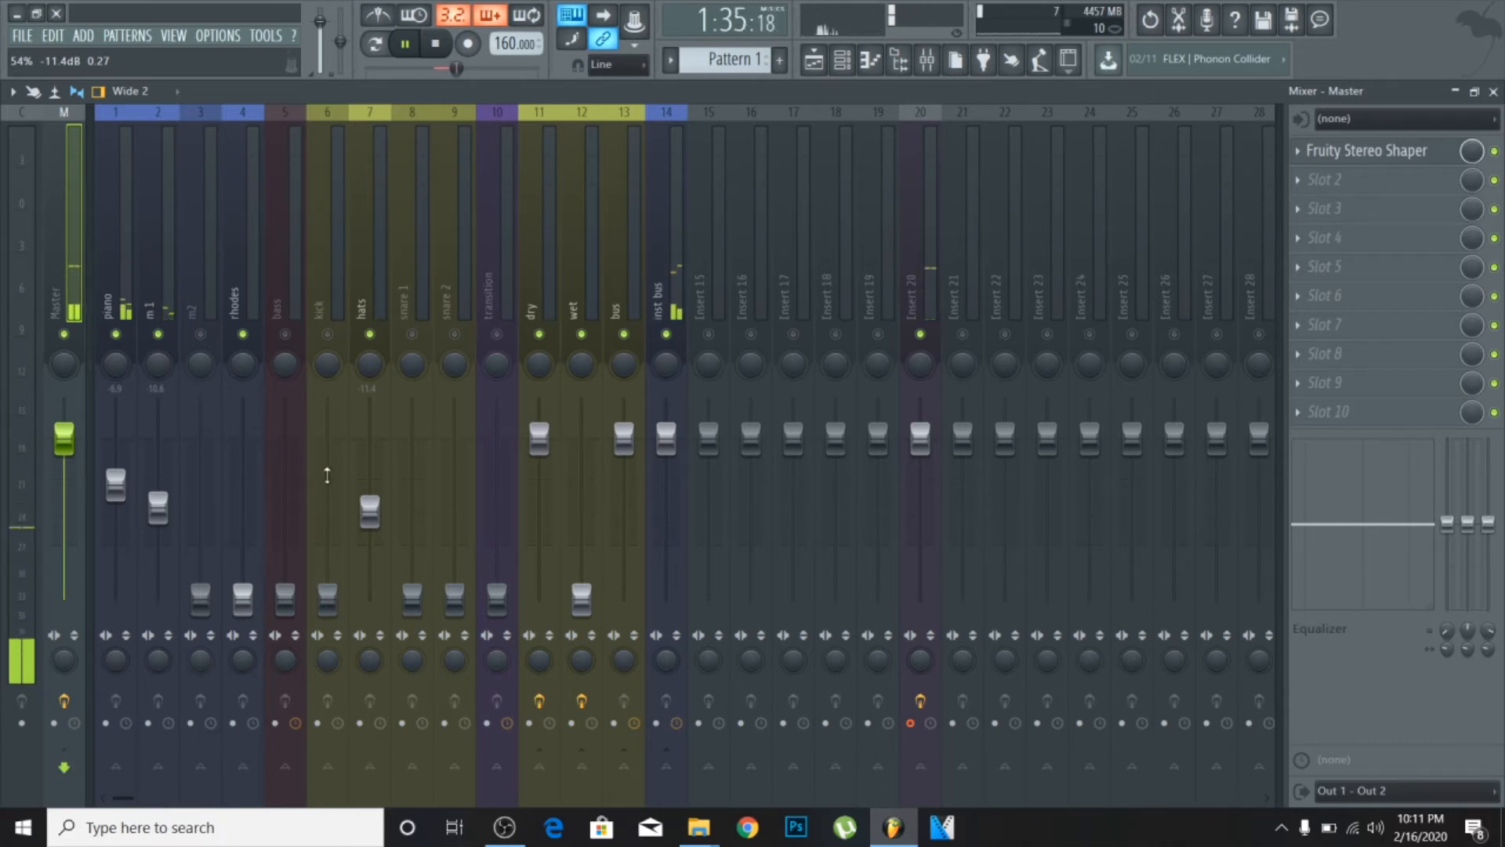
{"action": "scroll", "coordinate": [370, 498], "scroll_direction": "up", "scroll_amount": 2}
{"action": "scroll", "coordinate": [370, 498], "scroll_direction": "down", "scroll_amount": 2}
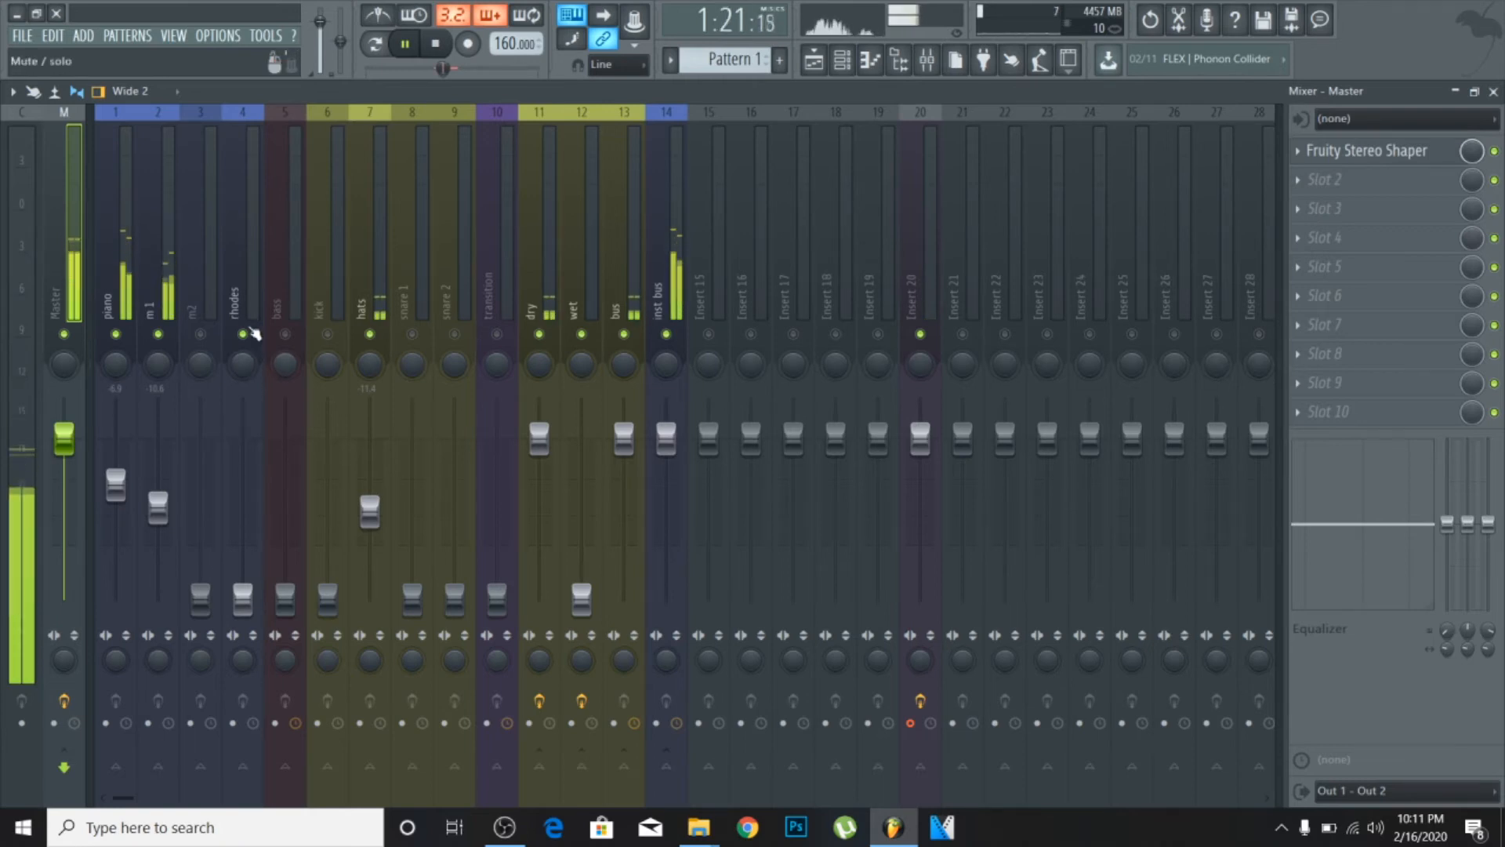
With playlist snap set to Bar, select bar 24 to bar 41 as the playback range and return to the mixer.
{"action": "key", "text": "F5"}
{"action": "left_click", "coordinate": [502, 133]}
{"action": "left_click_drag", "start_coordinate": [502, 134], "coordinate": [621, 146]}
{"action": "left_click", "coordinate": [493, 137]}
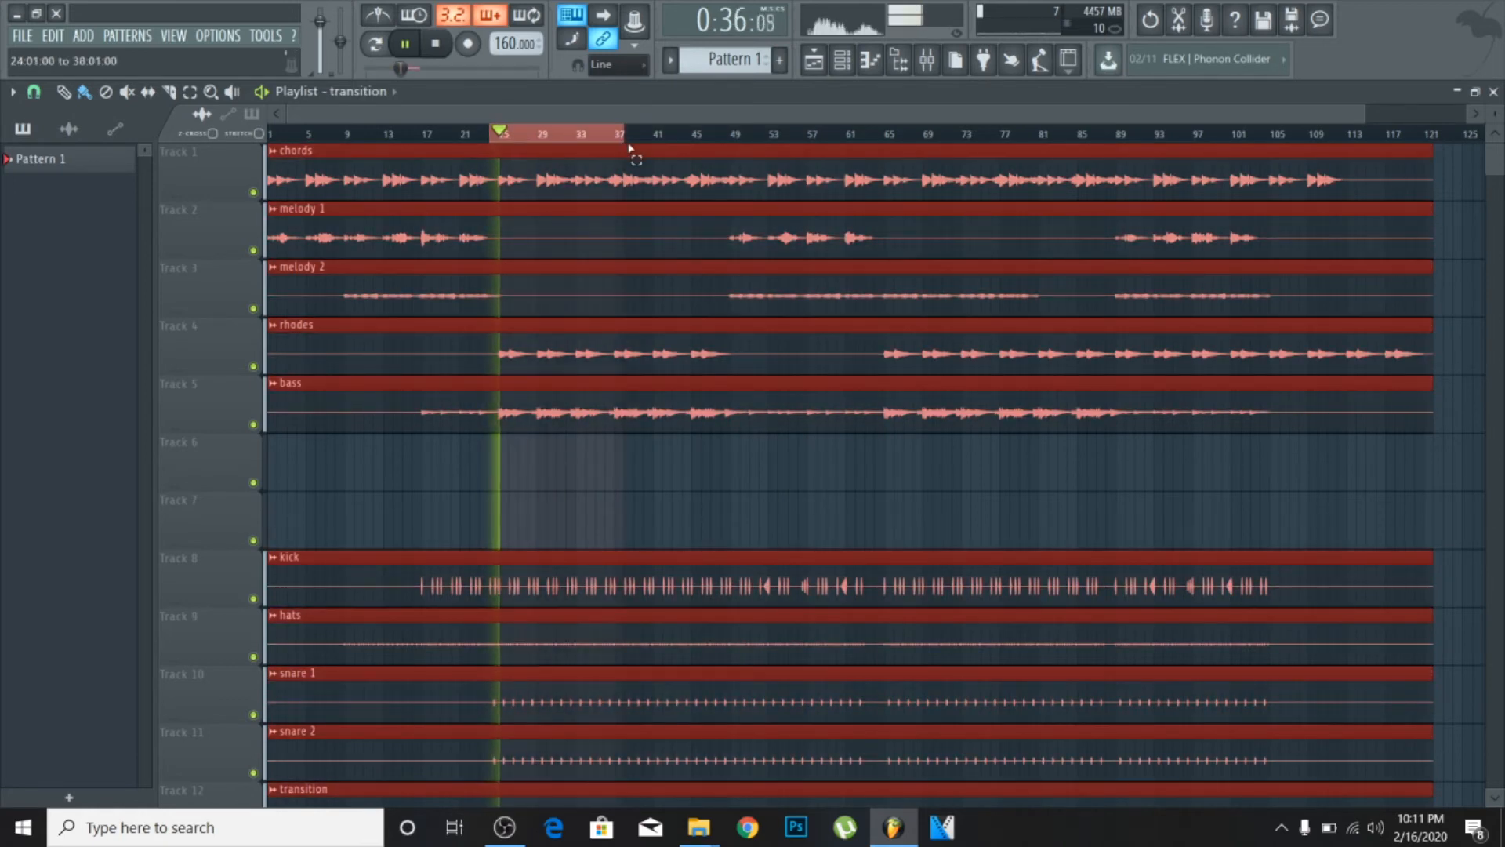
{"action": "left_click", "coordinate": [15, 93]}
{"action": "left_click", "coordinate": [34, 92]}
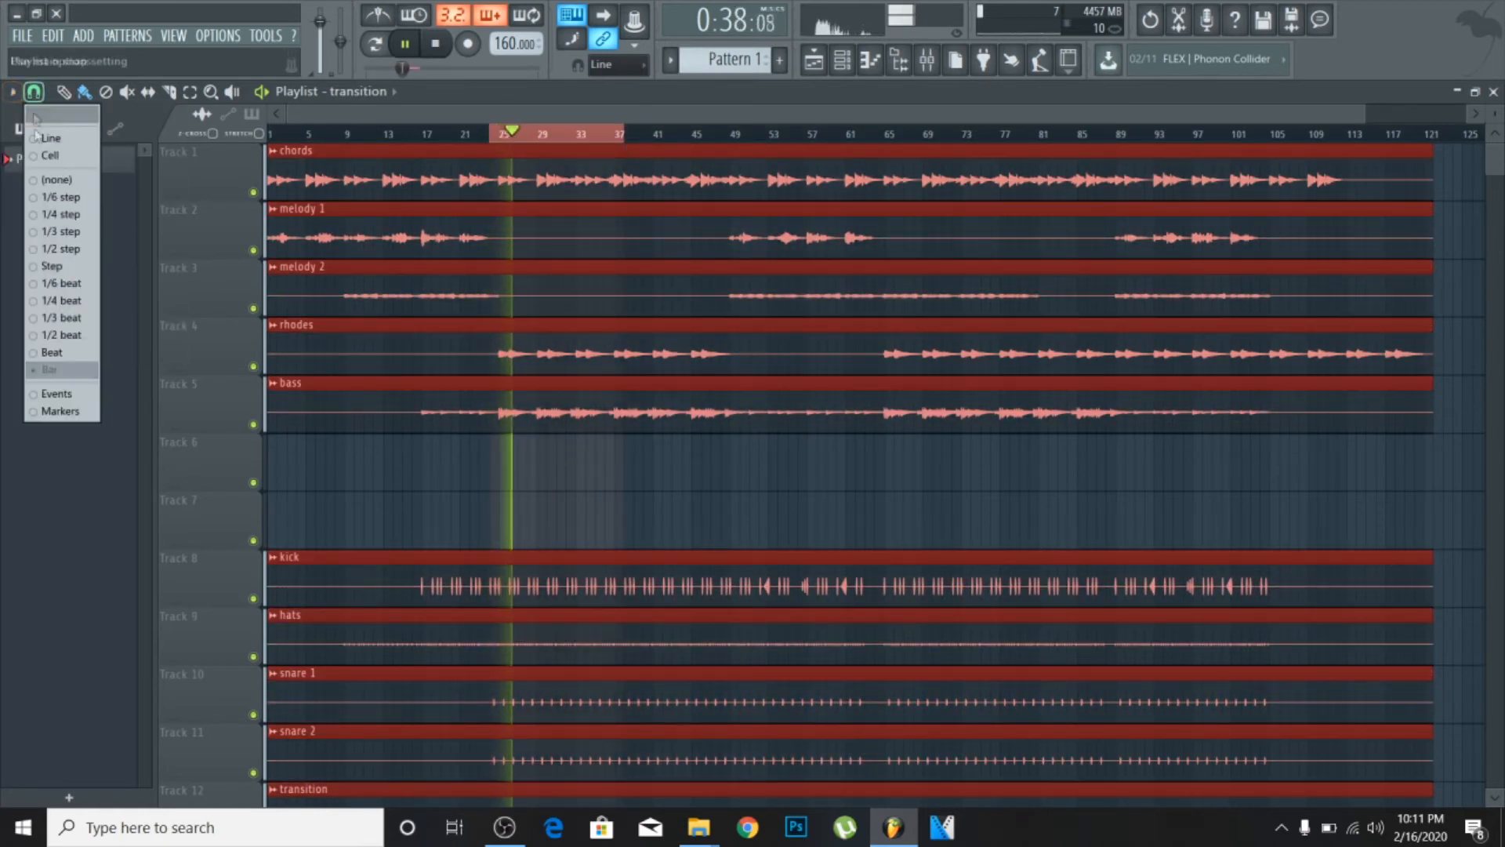
{"action": "left_click", "coordinate": [58, 369]}
{"action": "left_click_drag", "start_coordinate": [495, 141], "coordinate": [661, 149]}
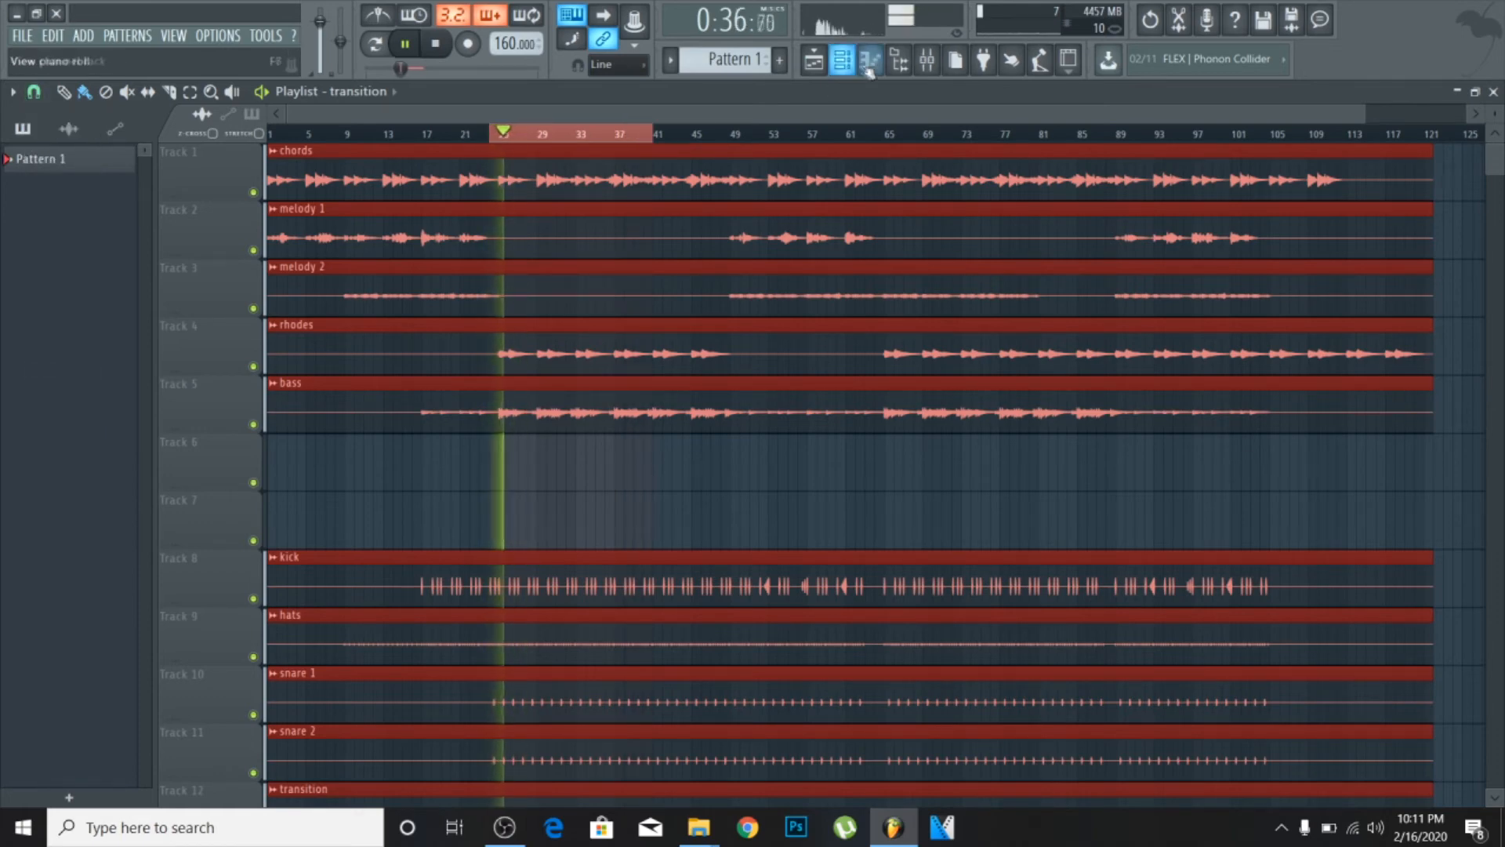
{"action": "left_click", "coordinate": [926, 59]}
Raise the rhodes track's volume from the minimum to about -9.0 dB.
{"action": "left_click_drag", "start_coordinate": [243, 599], "coordinate": [242, 581]}
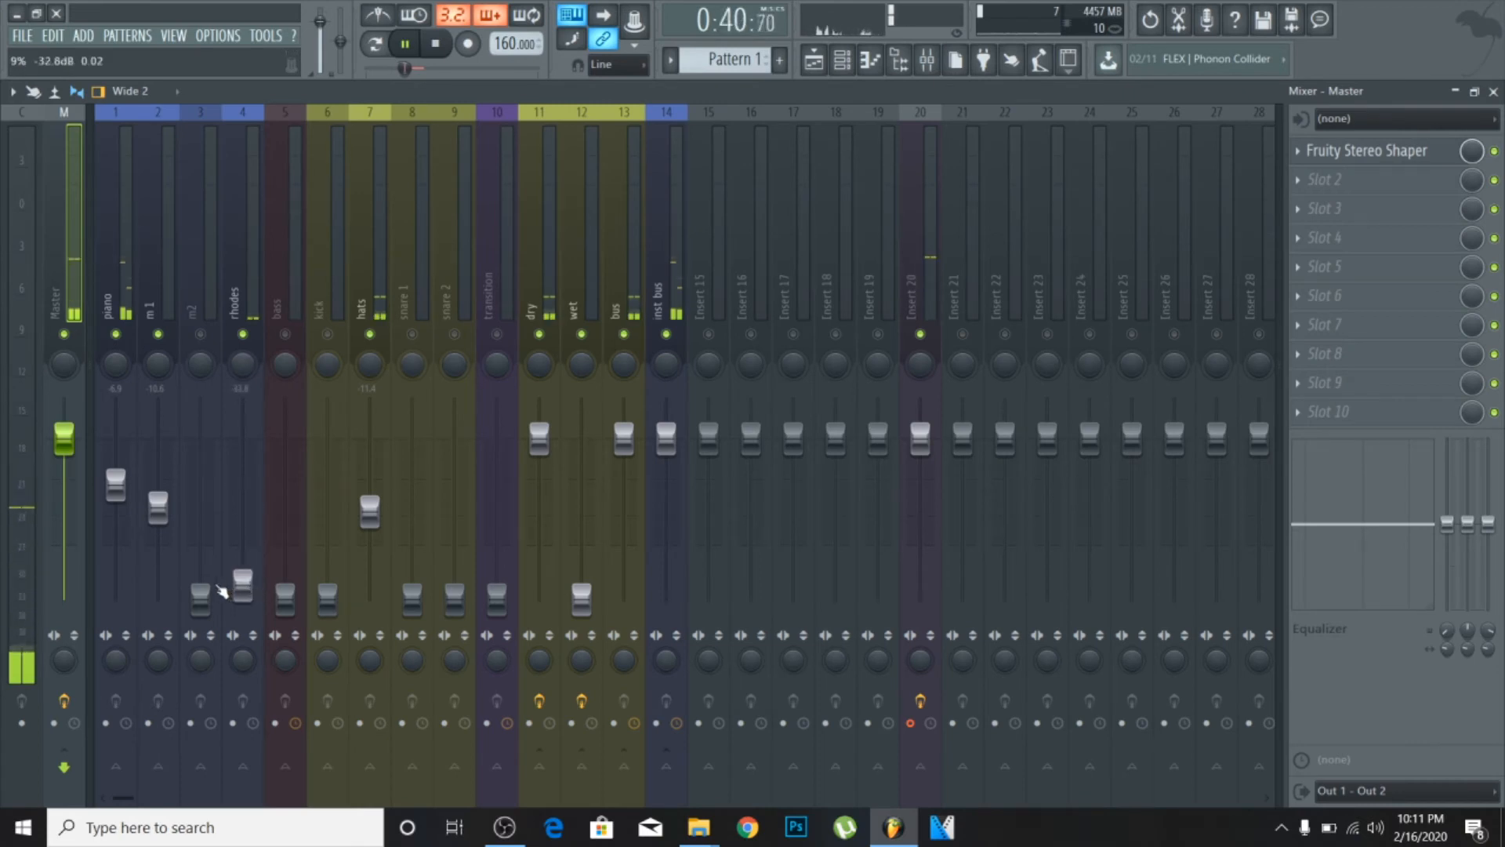
{"action": "scroll", "coordinate": [243, 589], "scroll_direction": "up", "scroll_amount": 5}
{"action": "scroll", "coordinate": [244, 590], "scroll_direction": "up", "scroll_amount": 12}
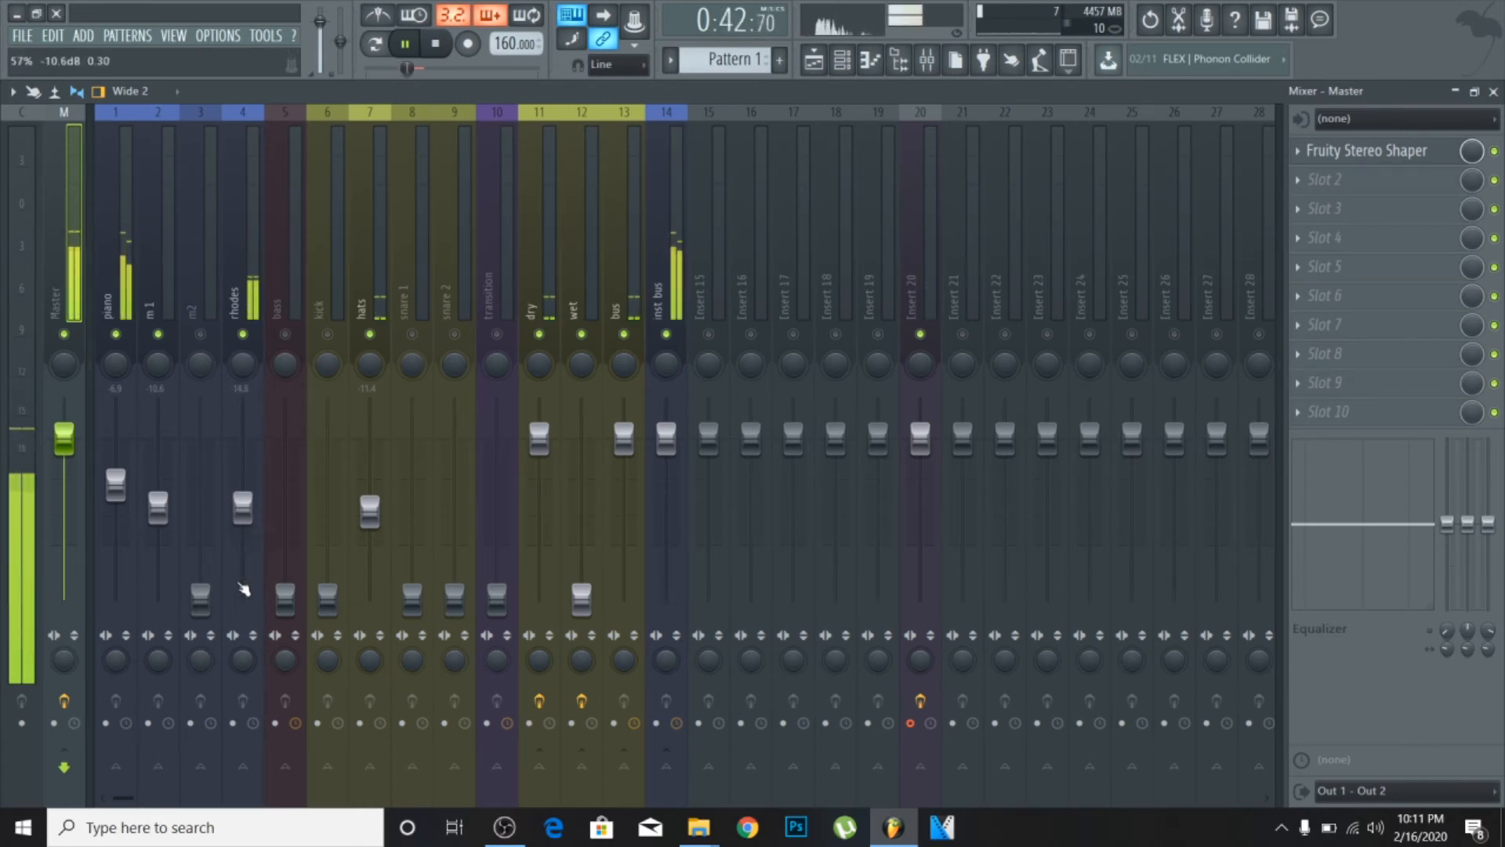
{"action": "scroll", "coordinate": [244, 590], "scroll_direction": "down", "scroll_amount": 5}
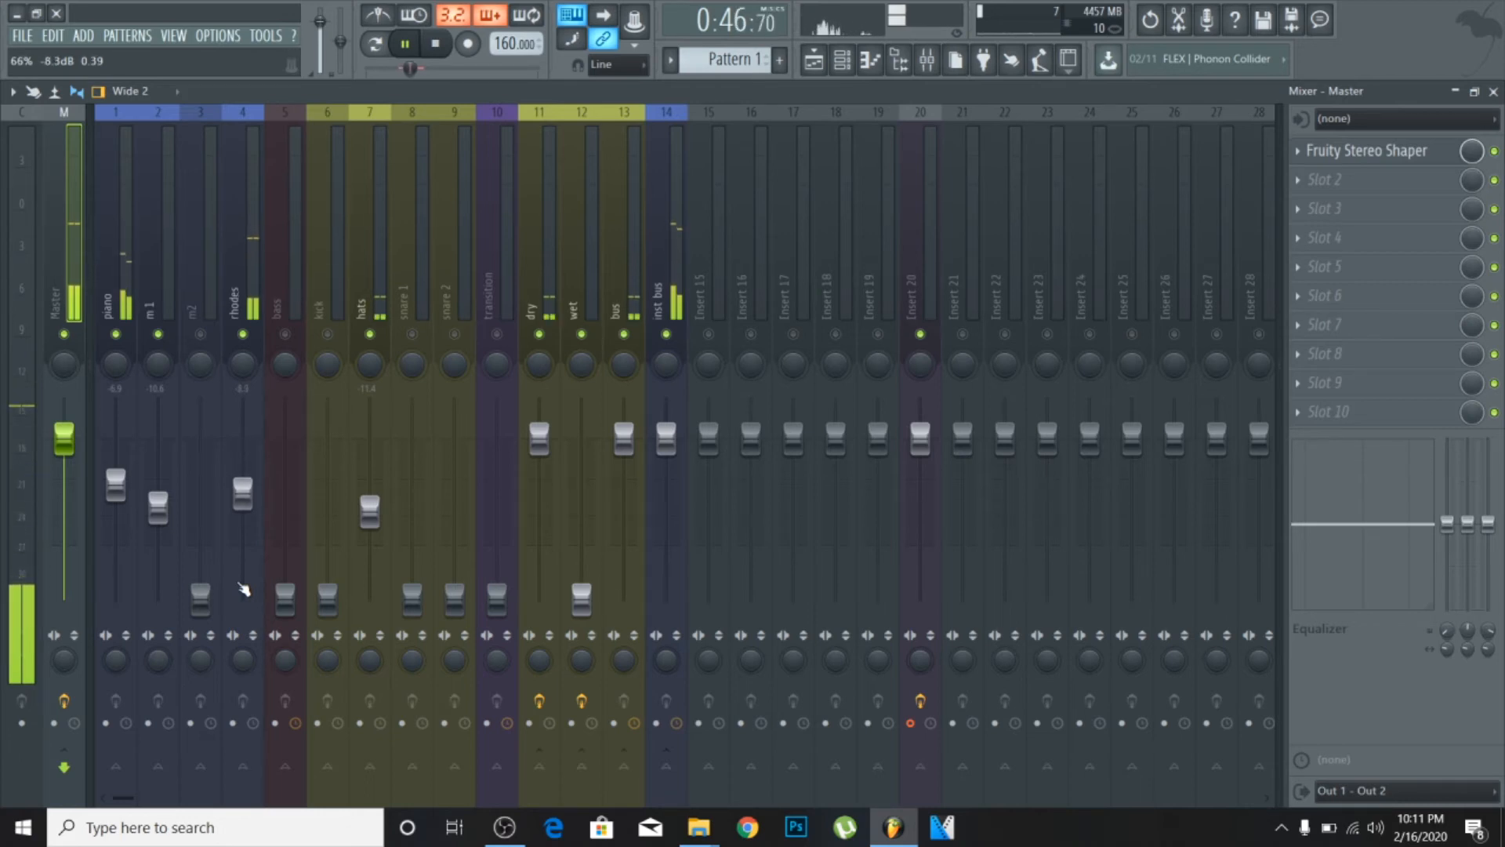
{"action": "scroll", "coordinate": [244, 590], "scroll_direction": "down", "scroll_amount": 1}
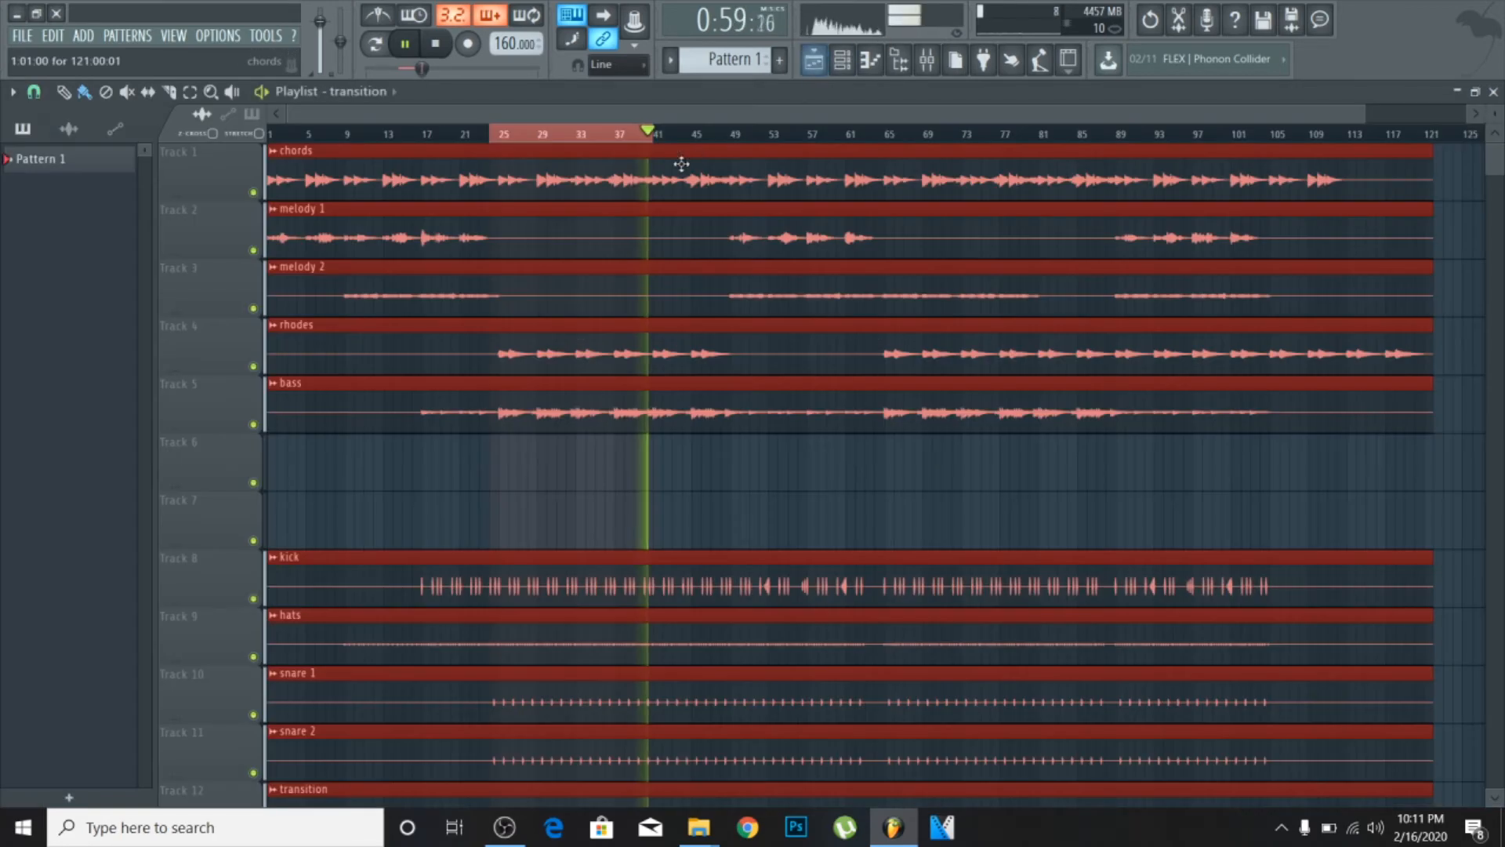
Check the playback range in the playlist and return to the mixer.
{"action": "left_click", "coordinate": [814, 59]}
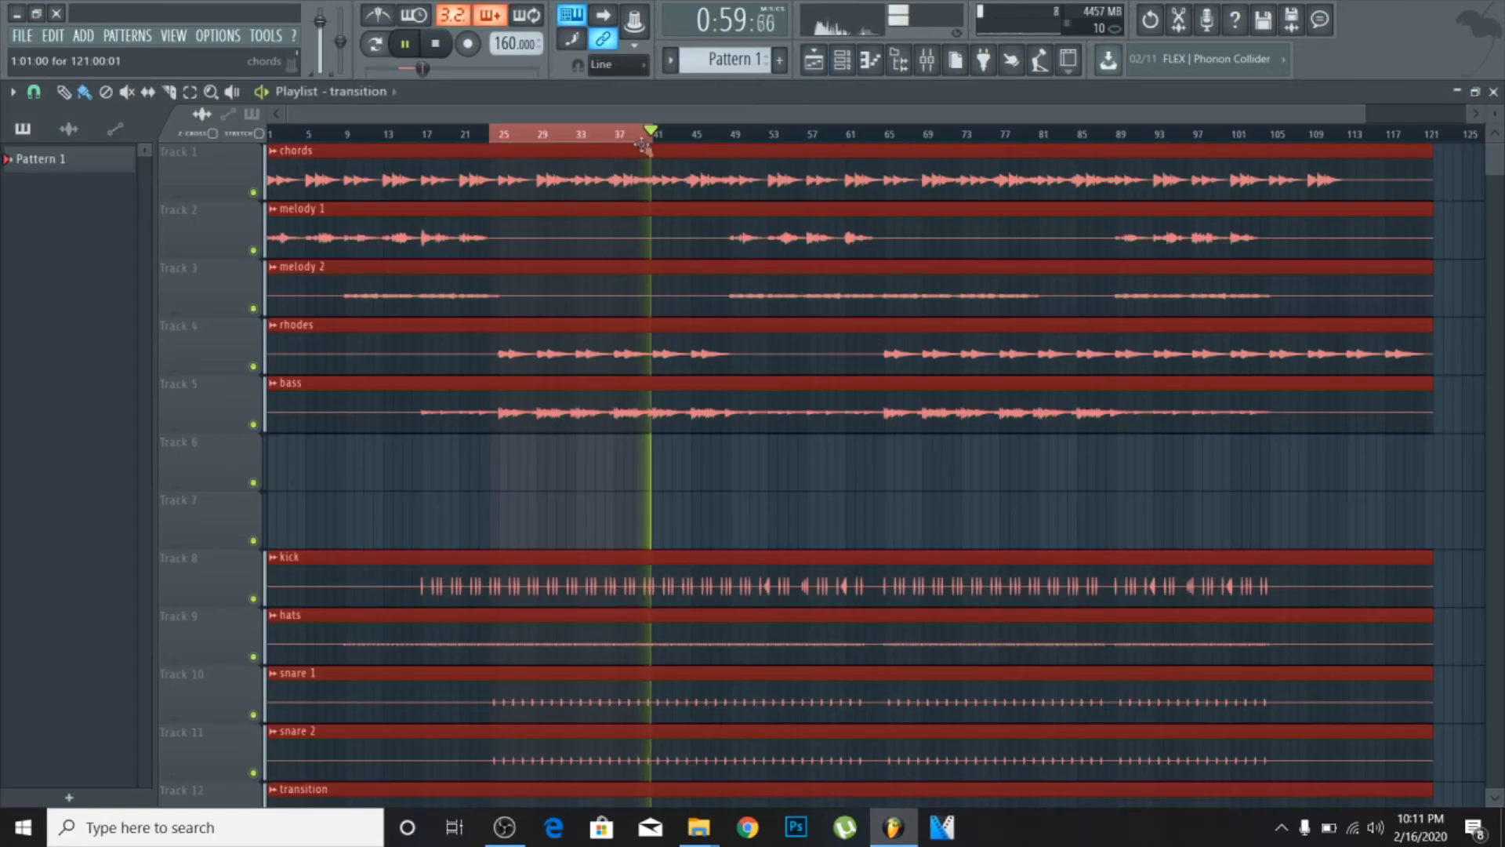
{"action": "left_click", "coordinate": [926, 59]}
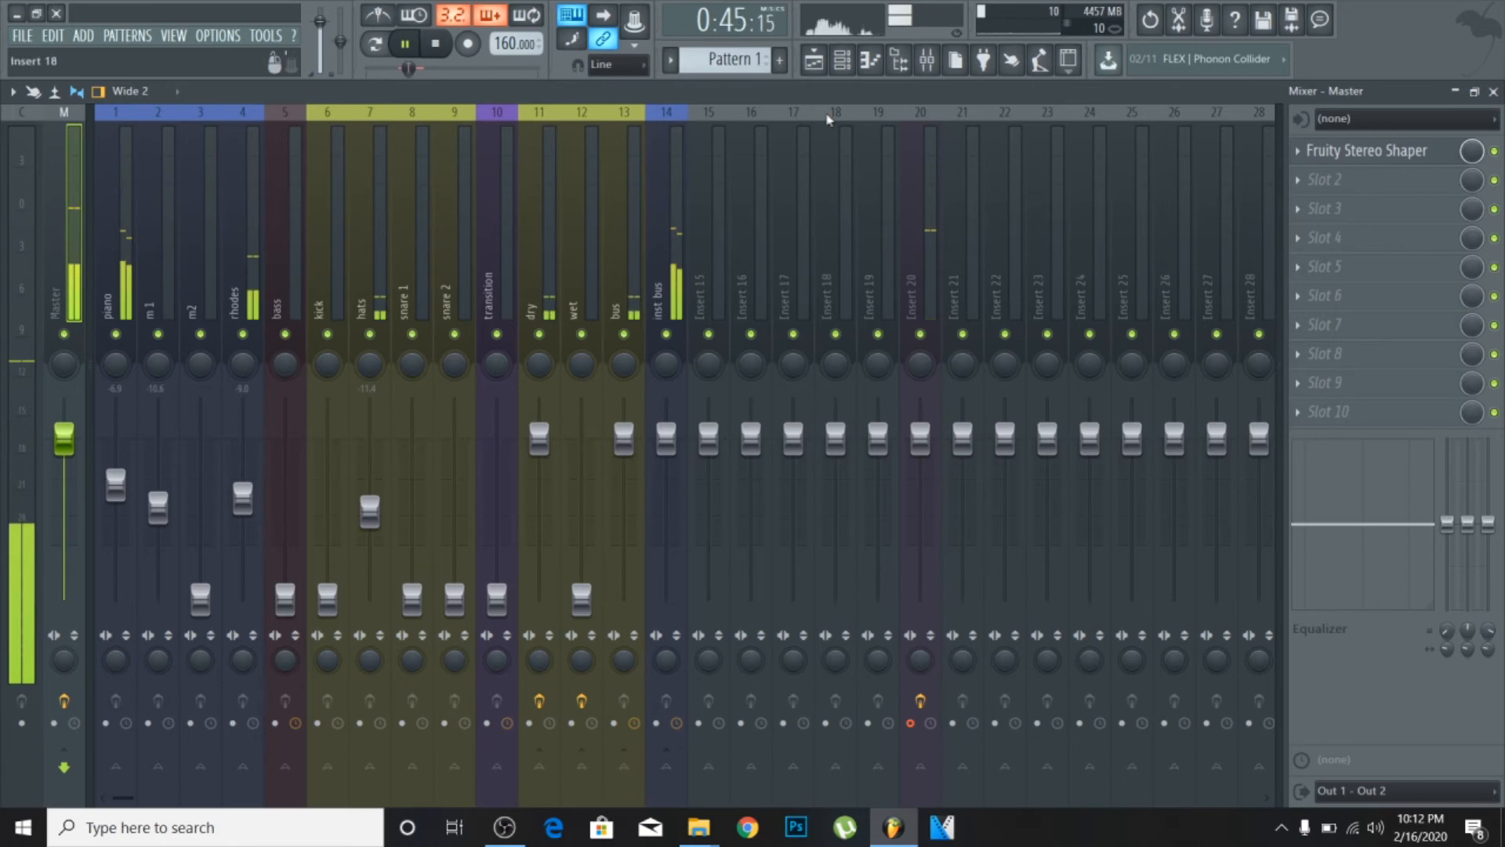
{"action": "left_click", "coordinate": [814, 61]}
{"action": "left_click", "coordinate": [814, 61]}
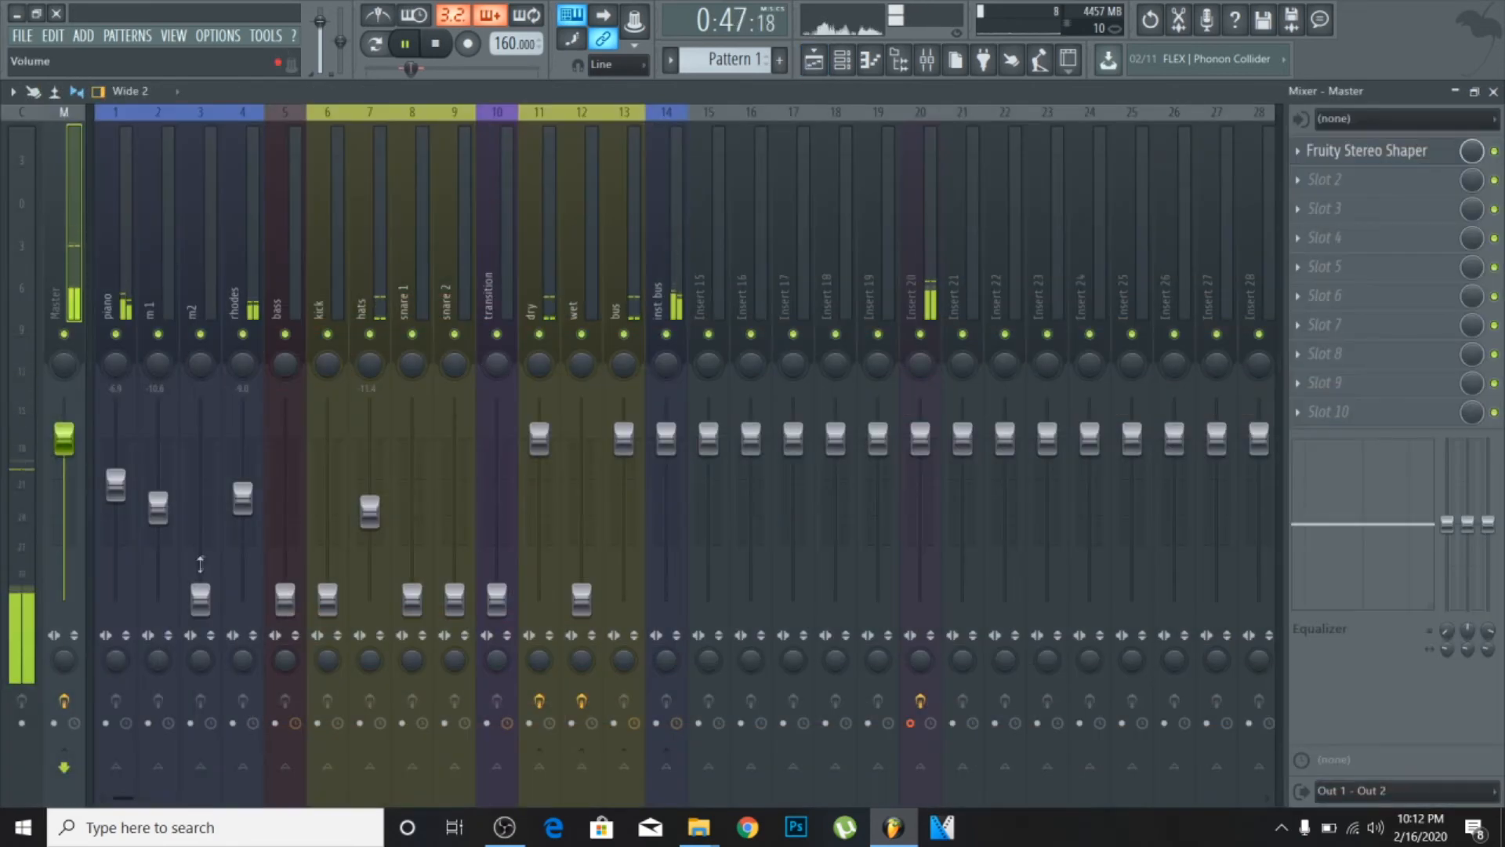
Try the kick track's volume at about -9.8 dB and -14.0 dB, pulling its fader back to the minimum each time.
{"action": "scroll", "coordinate": [318, 606], "scroll_direction": "up", "scroll_amount": 8}
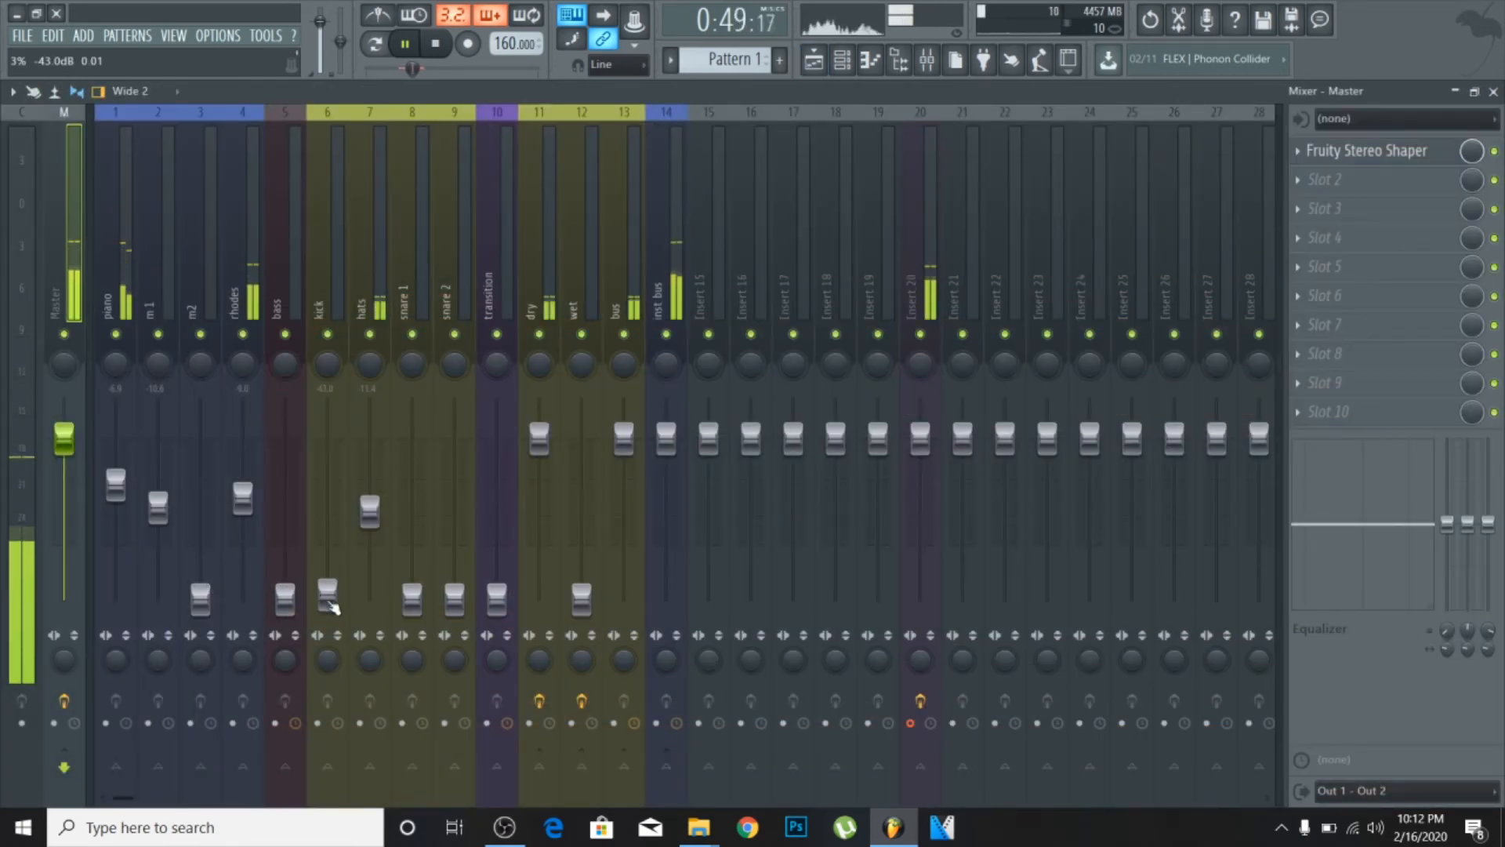
{"action": "scroll", "coordinate": [328, 563], "scroll_direction": "up", "scroll_amount": 6}
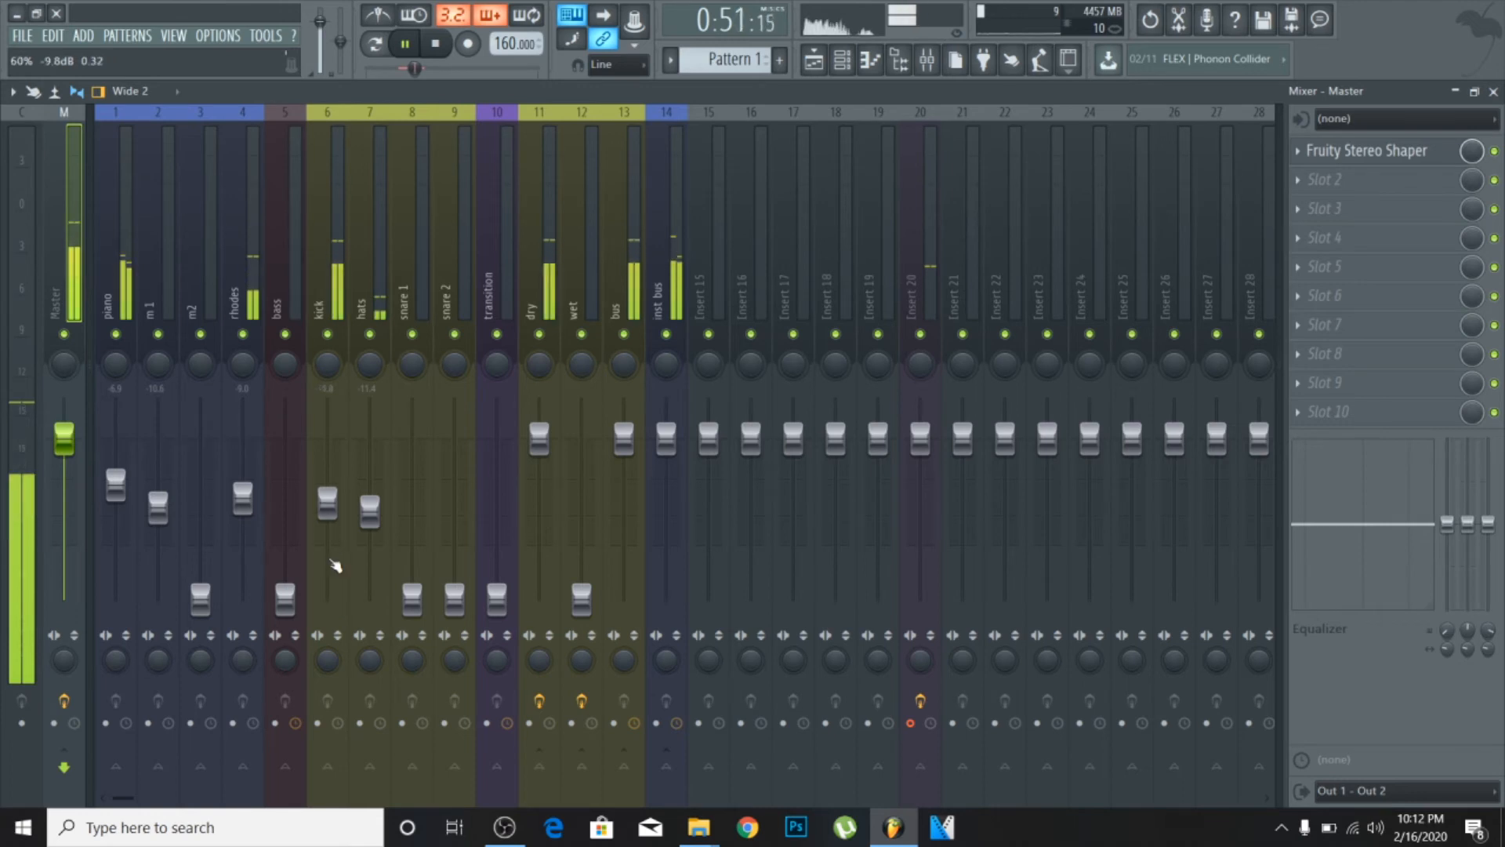
{"action": "scroll", "coordinate": [331, 565], "scroll_direction": "down", "scroll_amount": 11}
{"action": "scroll", "coordinate": [334, 565], "scroll_direction": "down", "scroll_amount": 4}
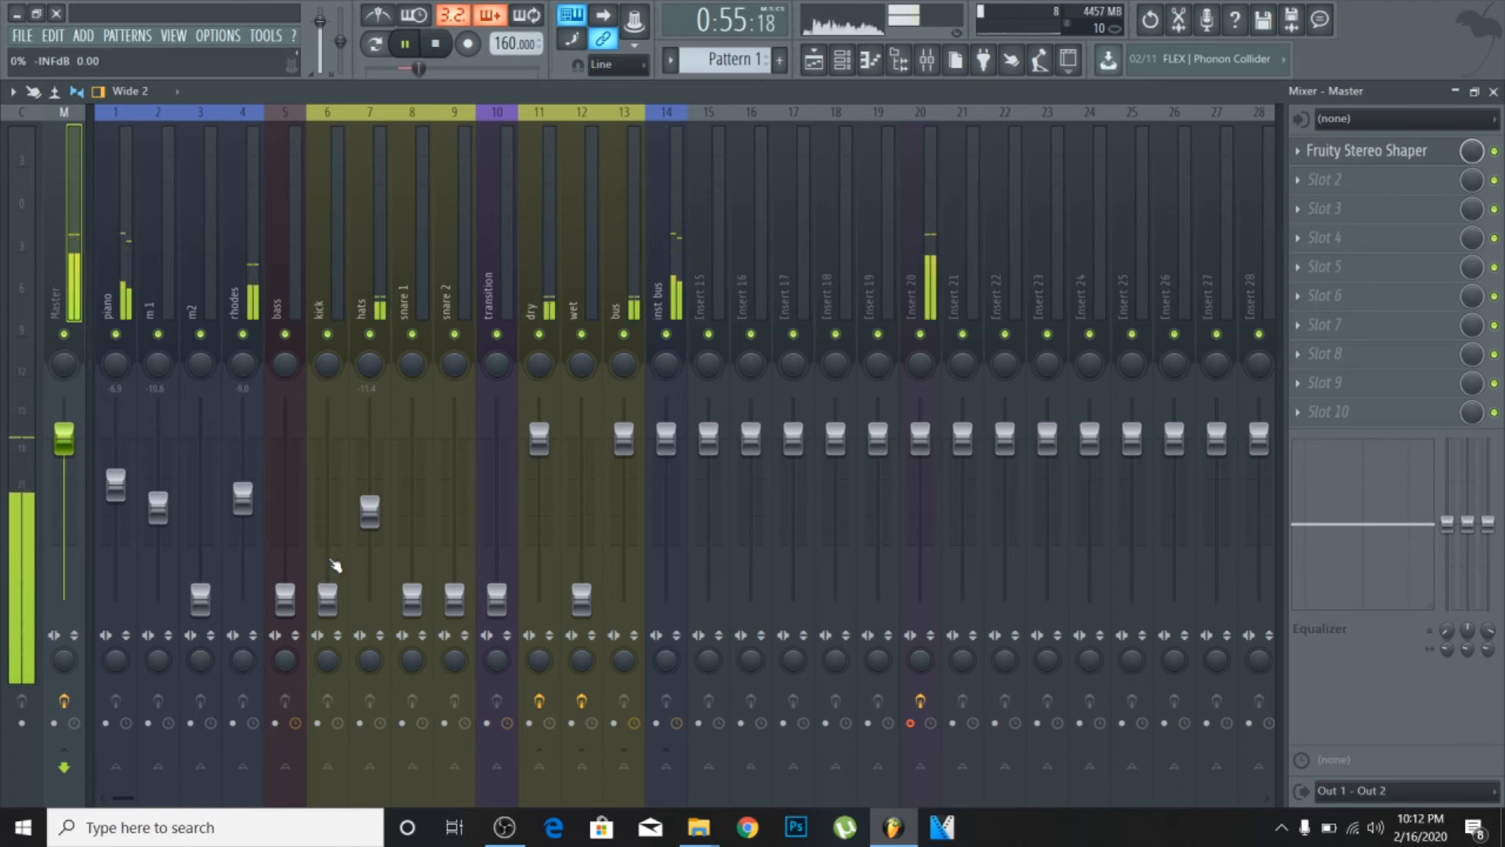
{"action": "scroll", "coordinate": [336, 564], "scroll_direction": "up", "scroll_amount": 4}
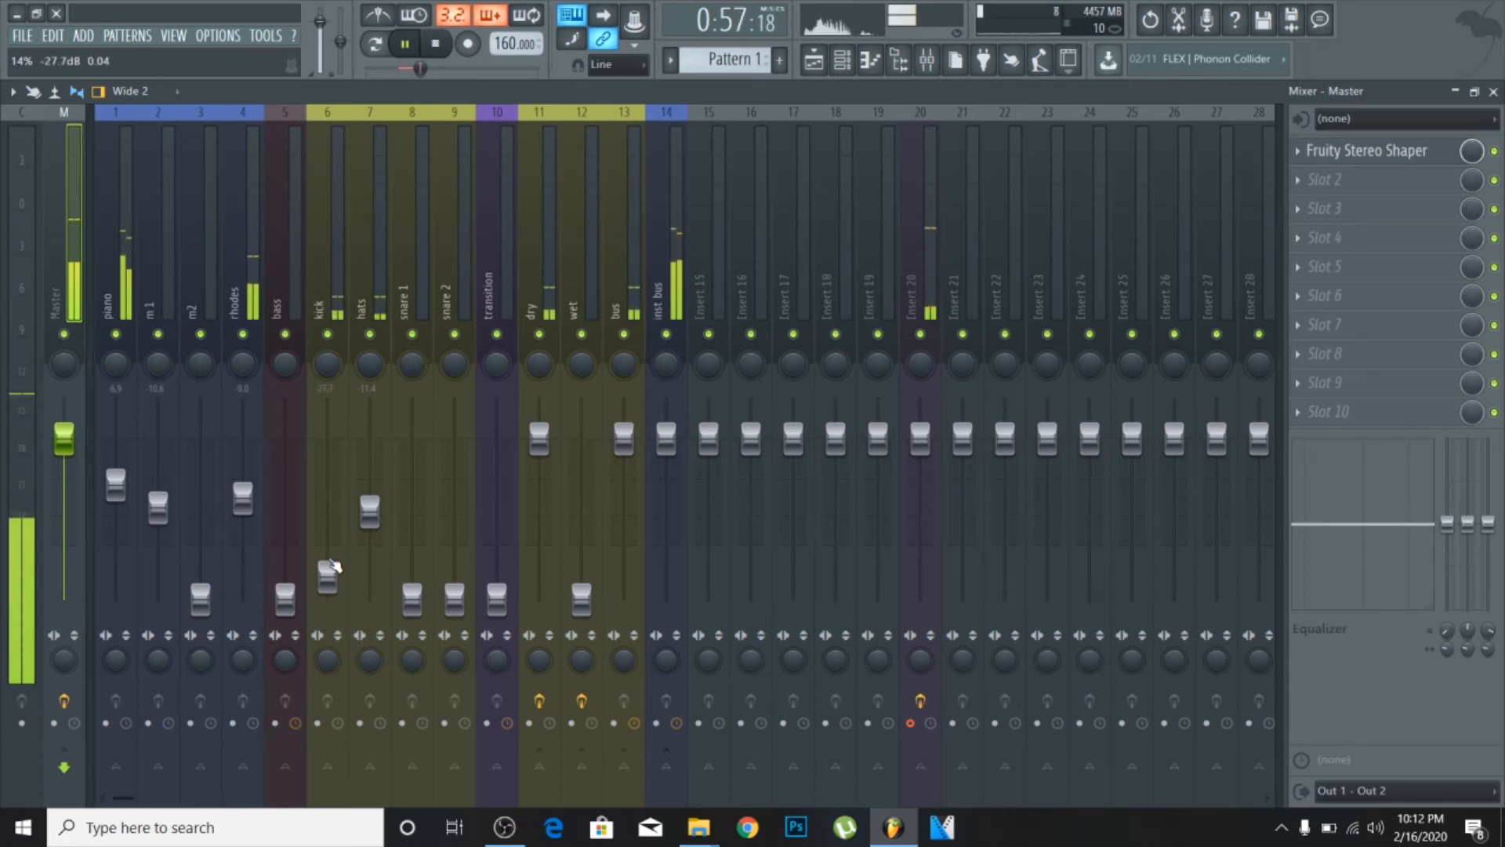
{"action": "scroll", "coordinate": [334, 564], "scroll_direction": "up", "scroll_amount": 4}
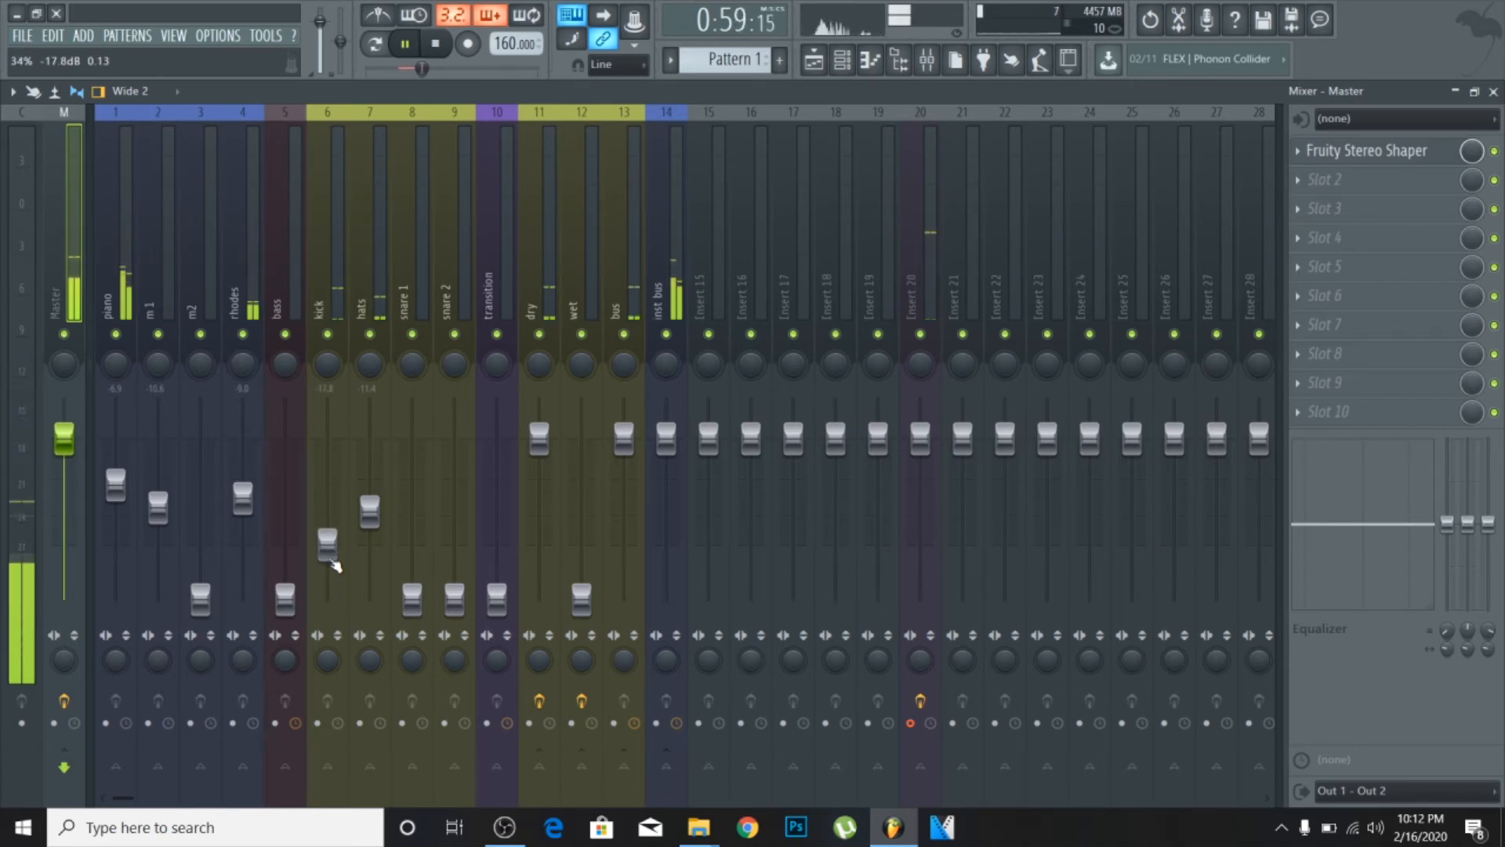
{"action": "scroll", "coordinate": [336, 564], "scroll_direction": "up", "scroll_amount": 2}
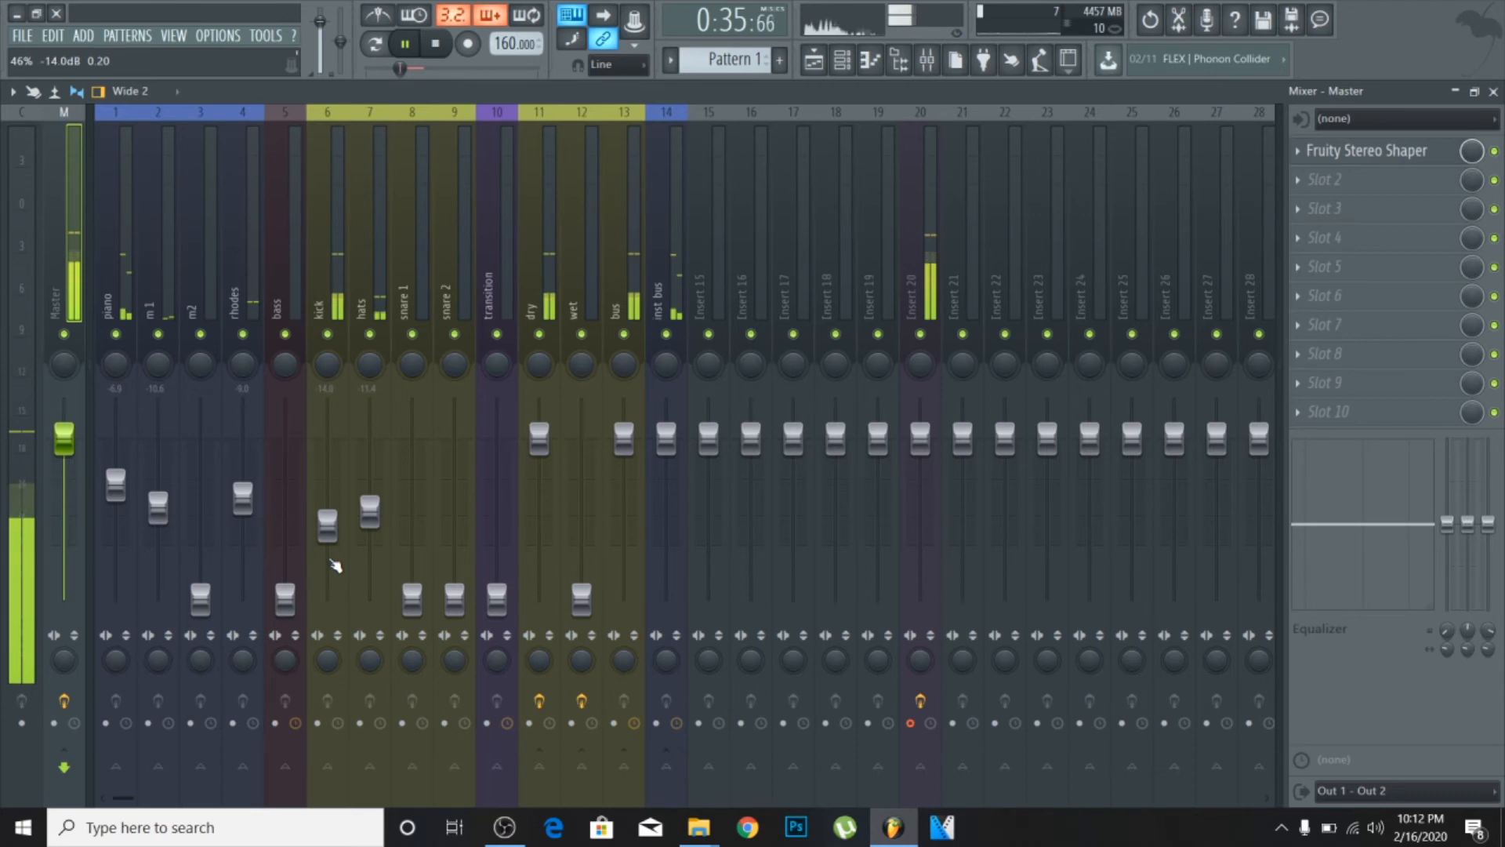
{"action": "scroll", "coordinate": [335, 564], "scroll_direction": "down", "scroll_amount": 6}
{"action": "scroll", "coordinate": [336, 564], "scroll_direction": "down", "scroll_amount": 1}
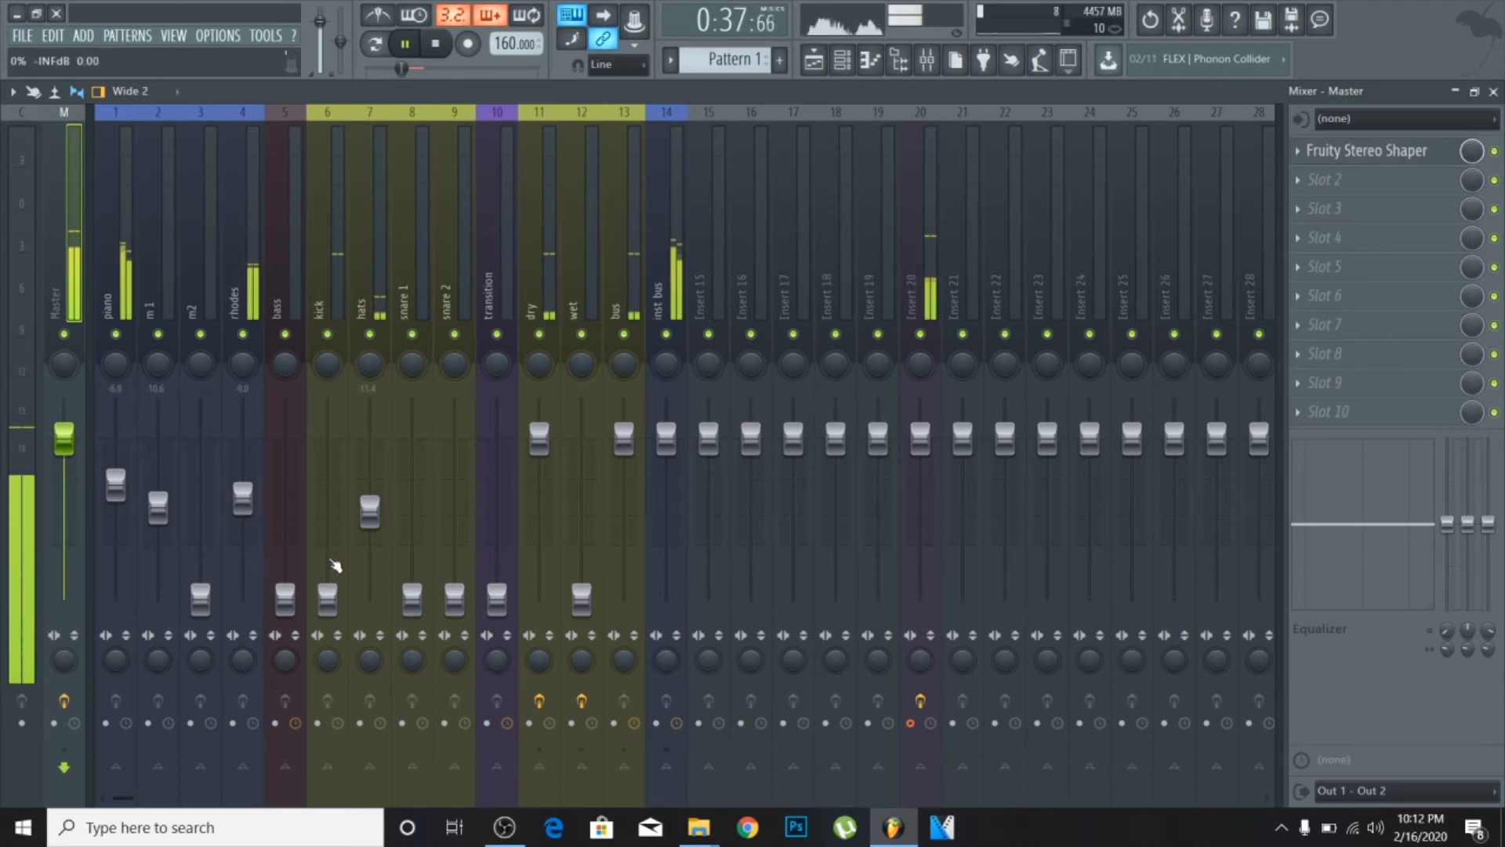
Raise the kick track's volume from the minimum to -8.3 dB.
{"action": "scroll", "coordinate": [336, 565], "scroll_direction": "up", "scroll_amount": 14}
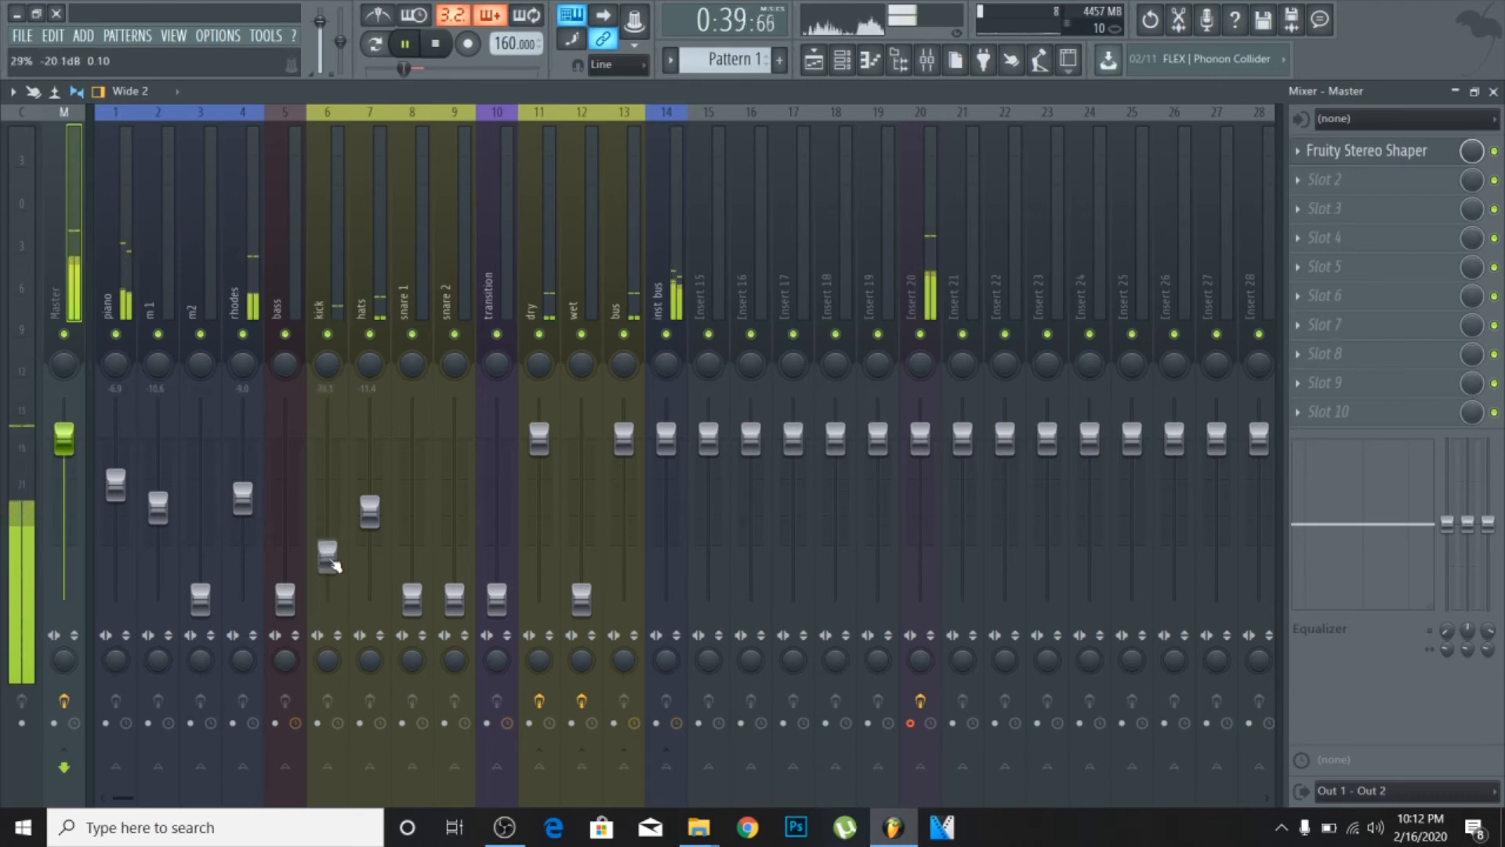
{"action": "scroll", "coordinate": [332, 552], "scroll_direction": "down", "scroll_amount": 2}
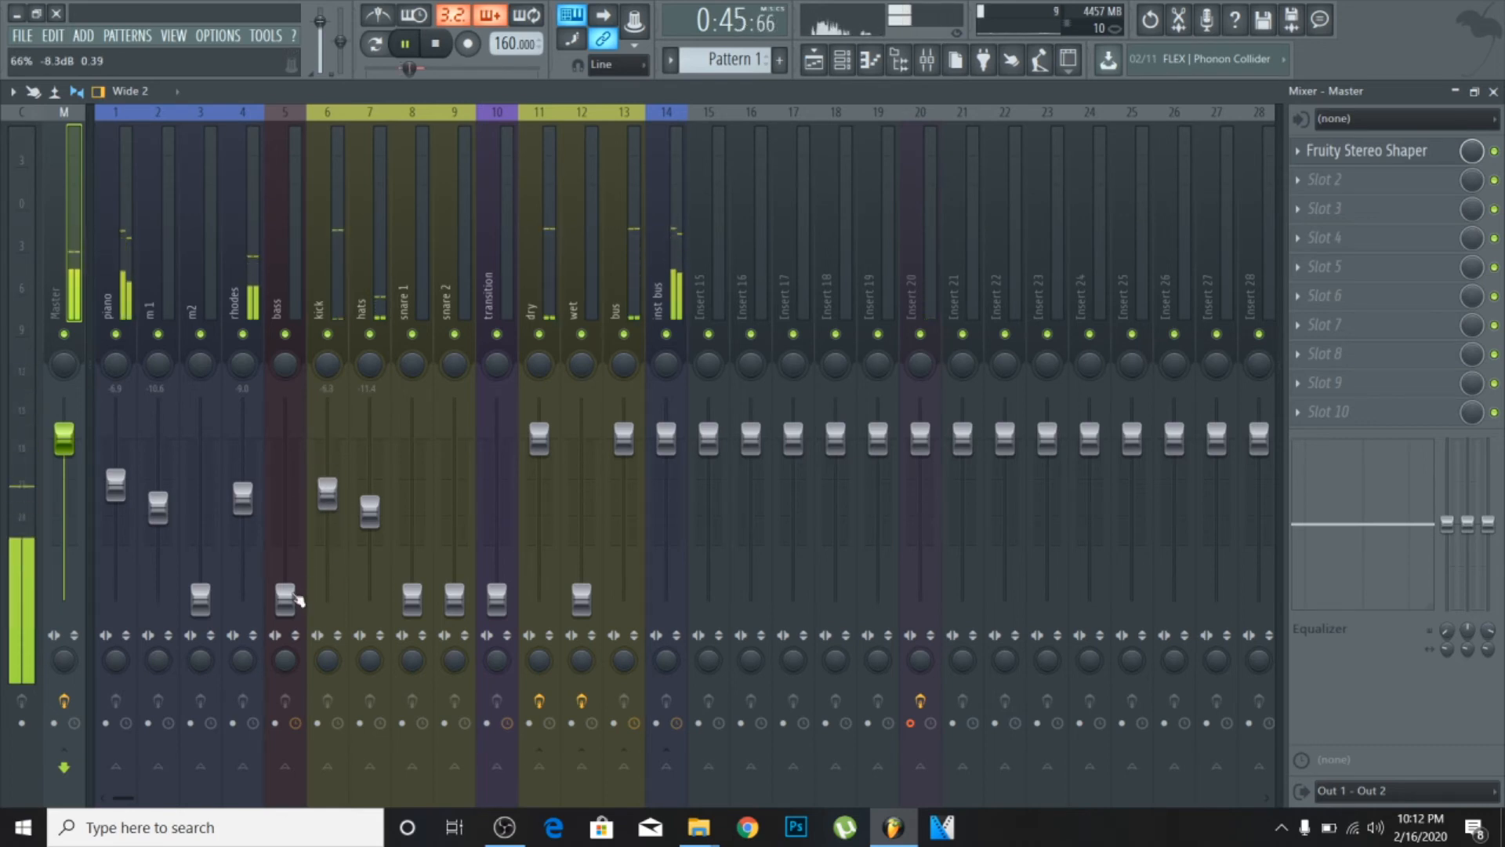
Raise the bass track's volume from the minimum to -12.2 dB.
{"action": "scroll", "coordinate": [289, 604], "scroll_direction": "up", "scroll_amount": 6}
{"action": "scroll", "coordinate": [289, 595], "scroll_direction": "up", "scroll_amount": 3}
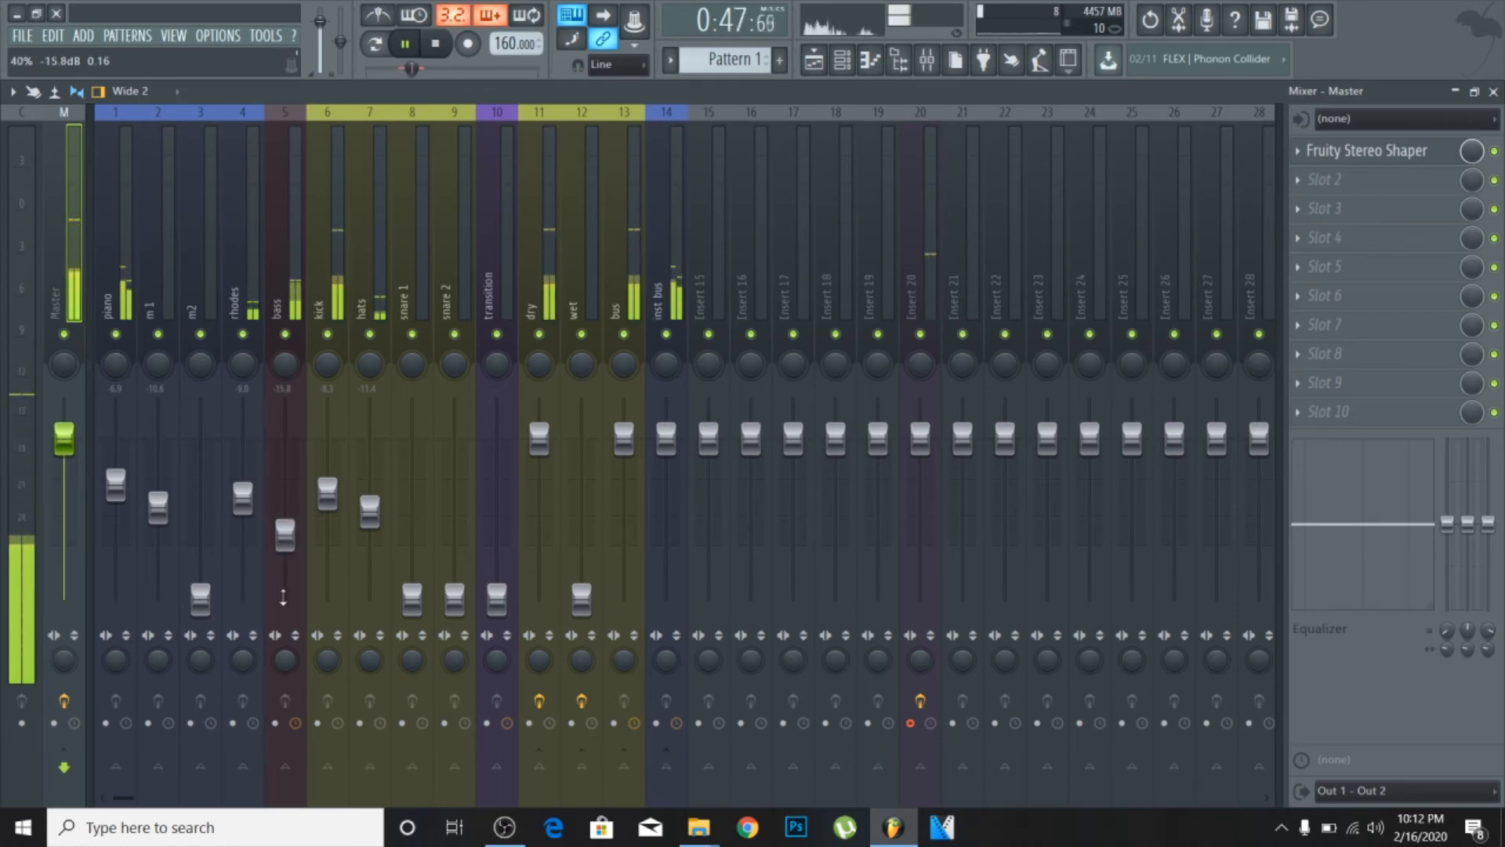
{"action": "scroll", "coordinate": [286, 577], "scroll_direction": "up", "scroll_amount": 2}
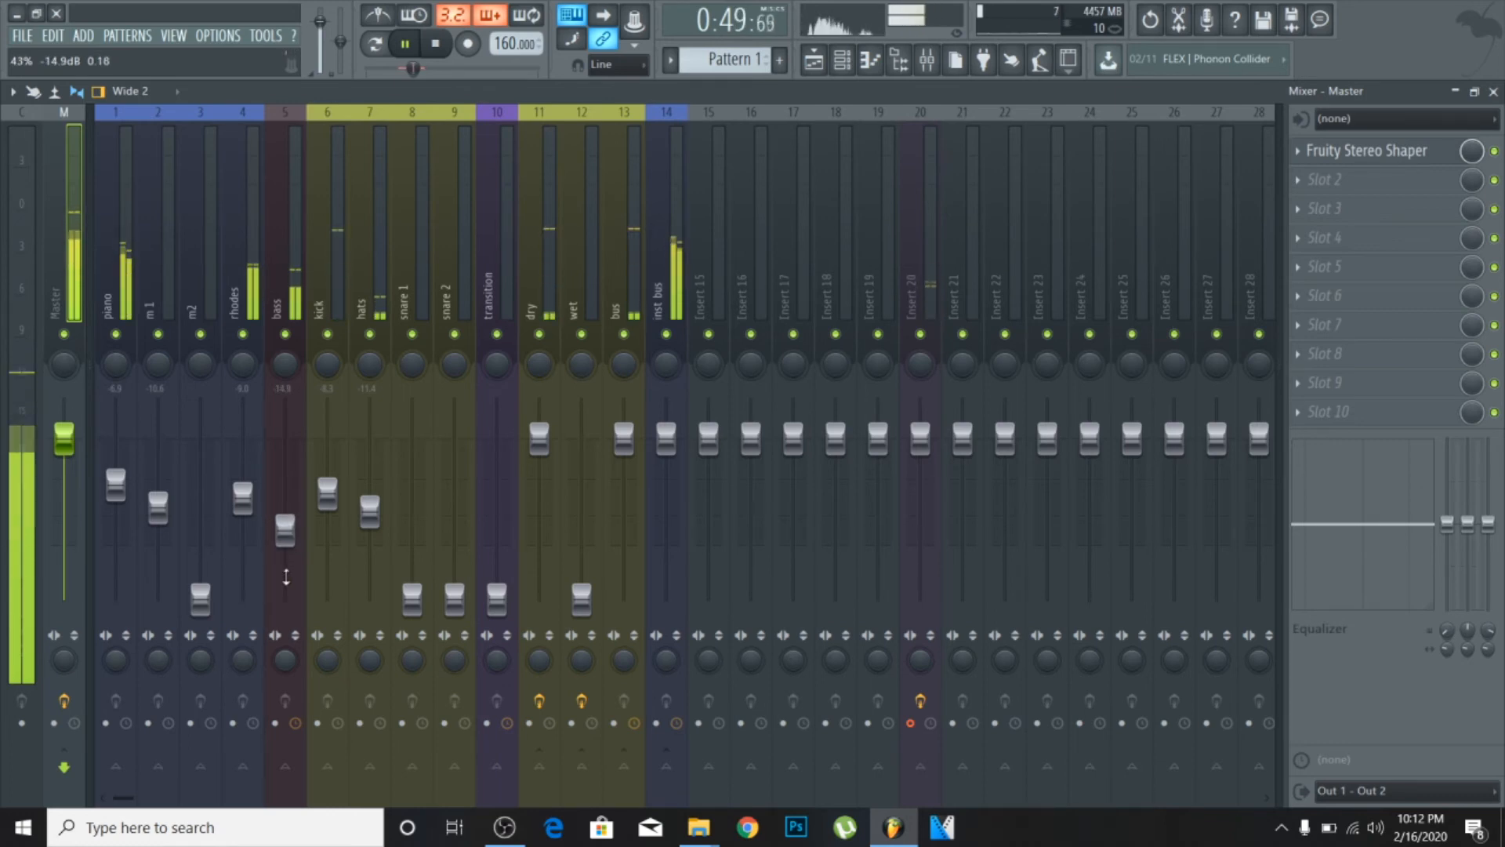
{"action": "scroll", "coordinate": [286, 577], "scroll_direction": "up", "scroll_amount": 3}
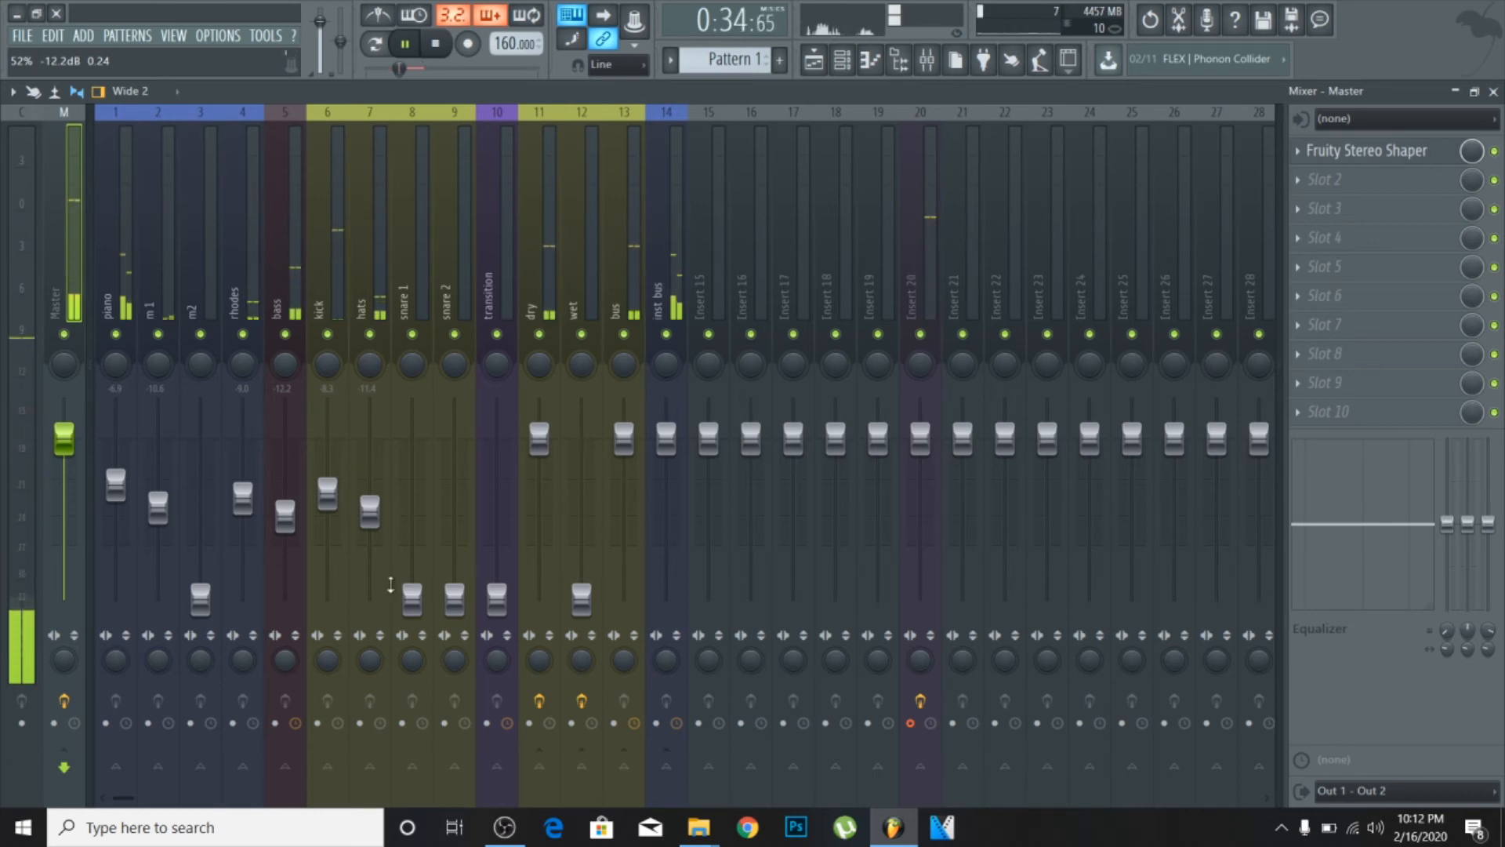
Raise snare 1 from the minimum to -9.0 dB and snare 2 from the minimum to about -4.7 dB.
{"action": "scroll", "coordinate": [405, 594], "scroll_direction": "up", "scroll_amount": 8}
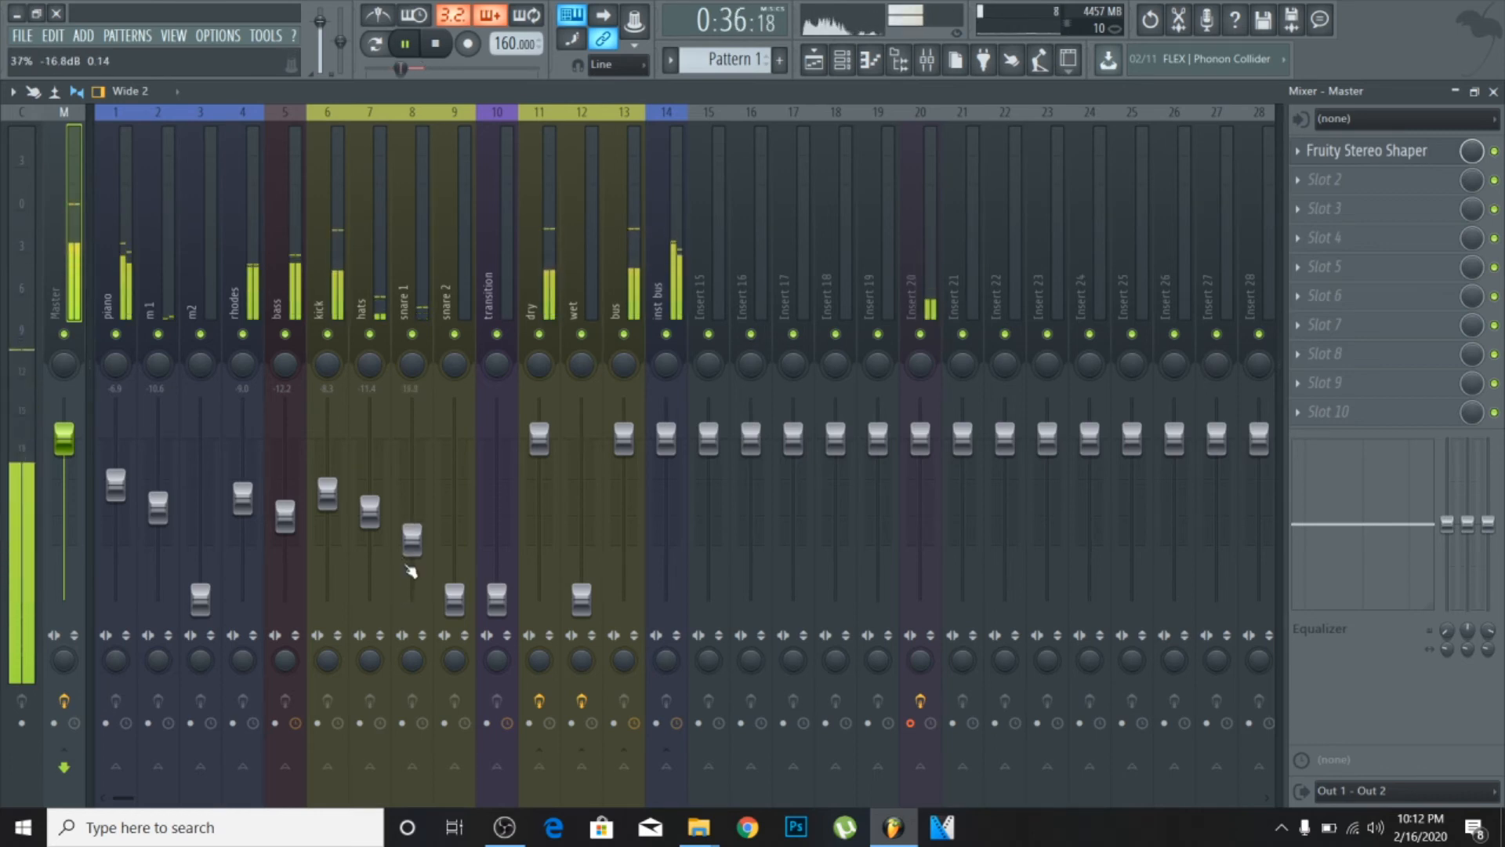
{"action": "scroll", "coordinate": [409, 571], "scroll_direction": "up", "scroll_amount": 6}
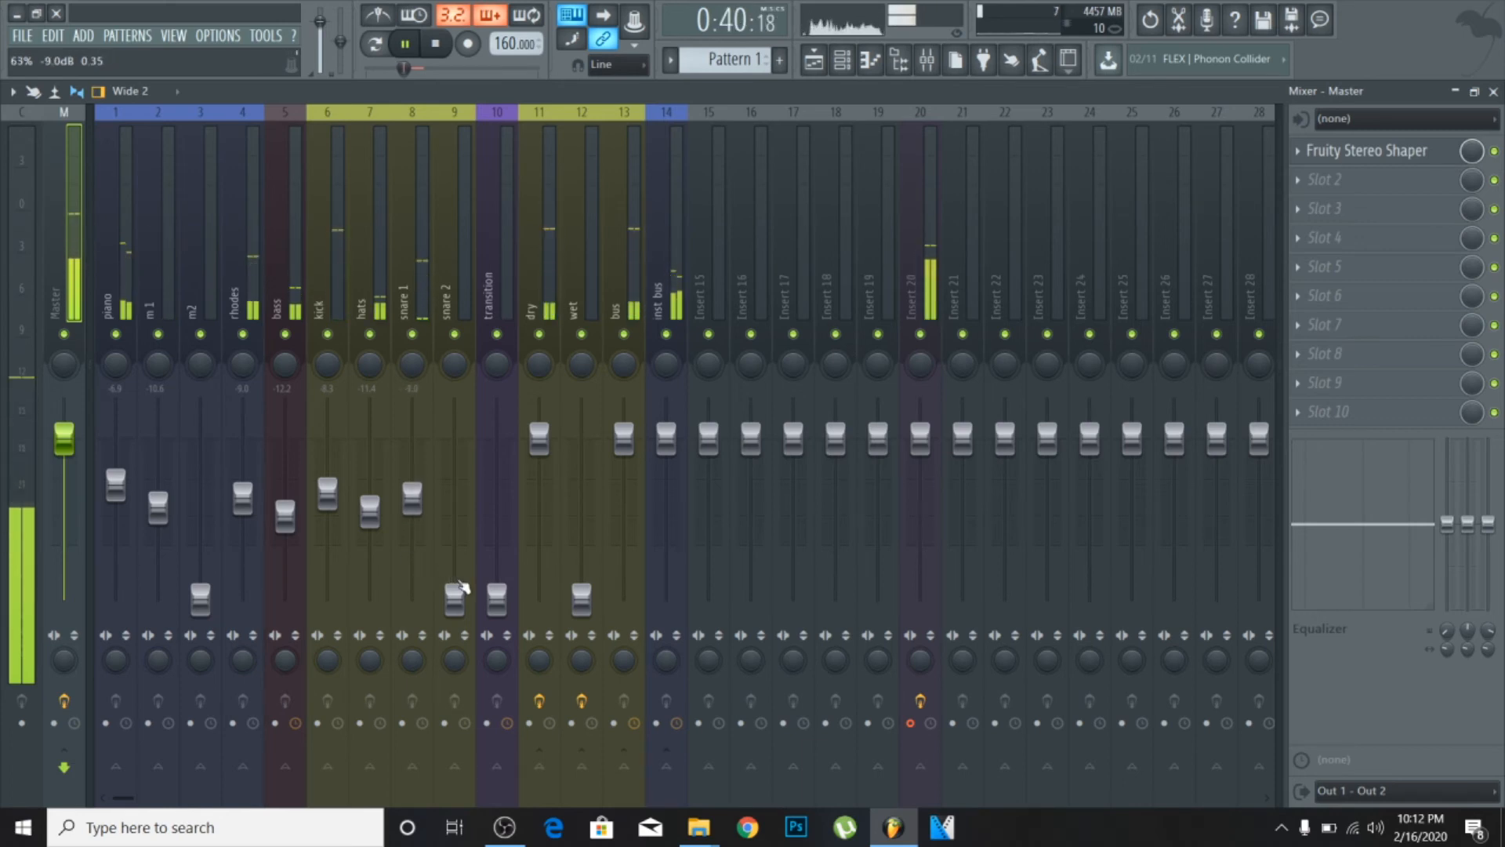
{"action": "scroll", "coordinate": [463, 587], "scroll_direction": "up", "scroll_amount": 16}
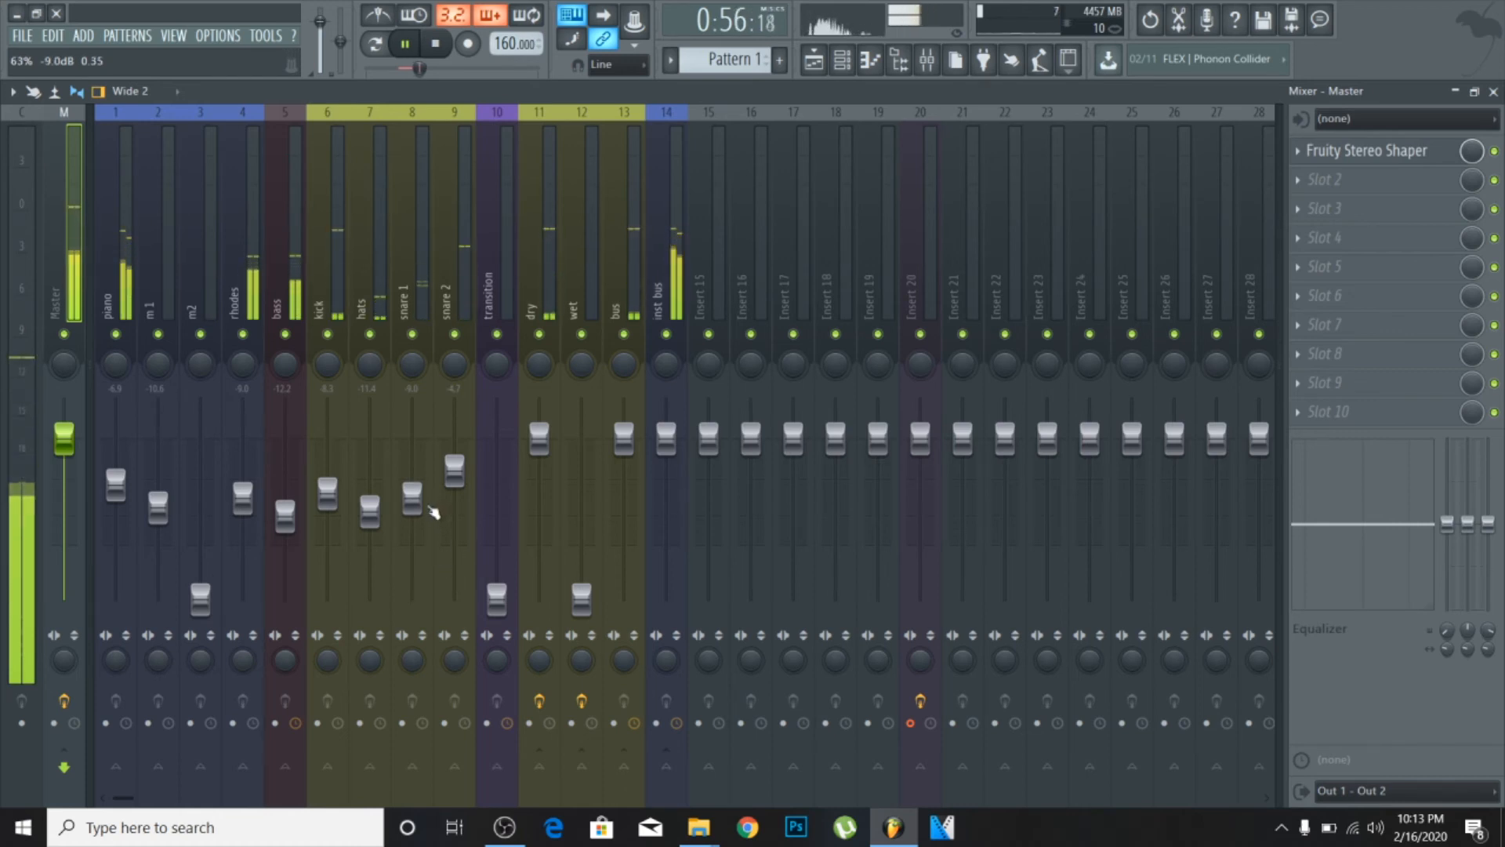
{"action": "scroll", "coordinate": [218, 592], "scroll_direction": "up", "scroll_amount": 3}
{"action": "scroll", "coordinate": [218, 592], "scroll_direction": "down", "scroll_amount": 5}
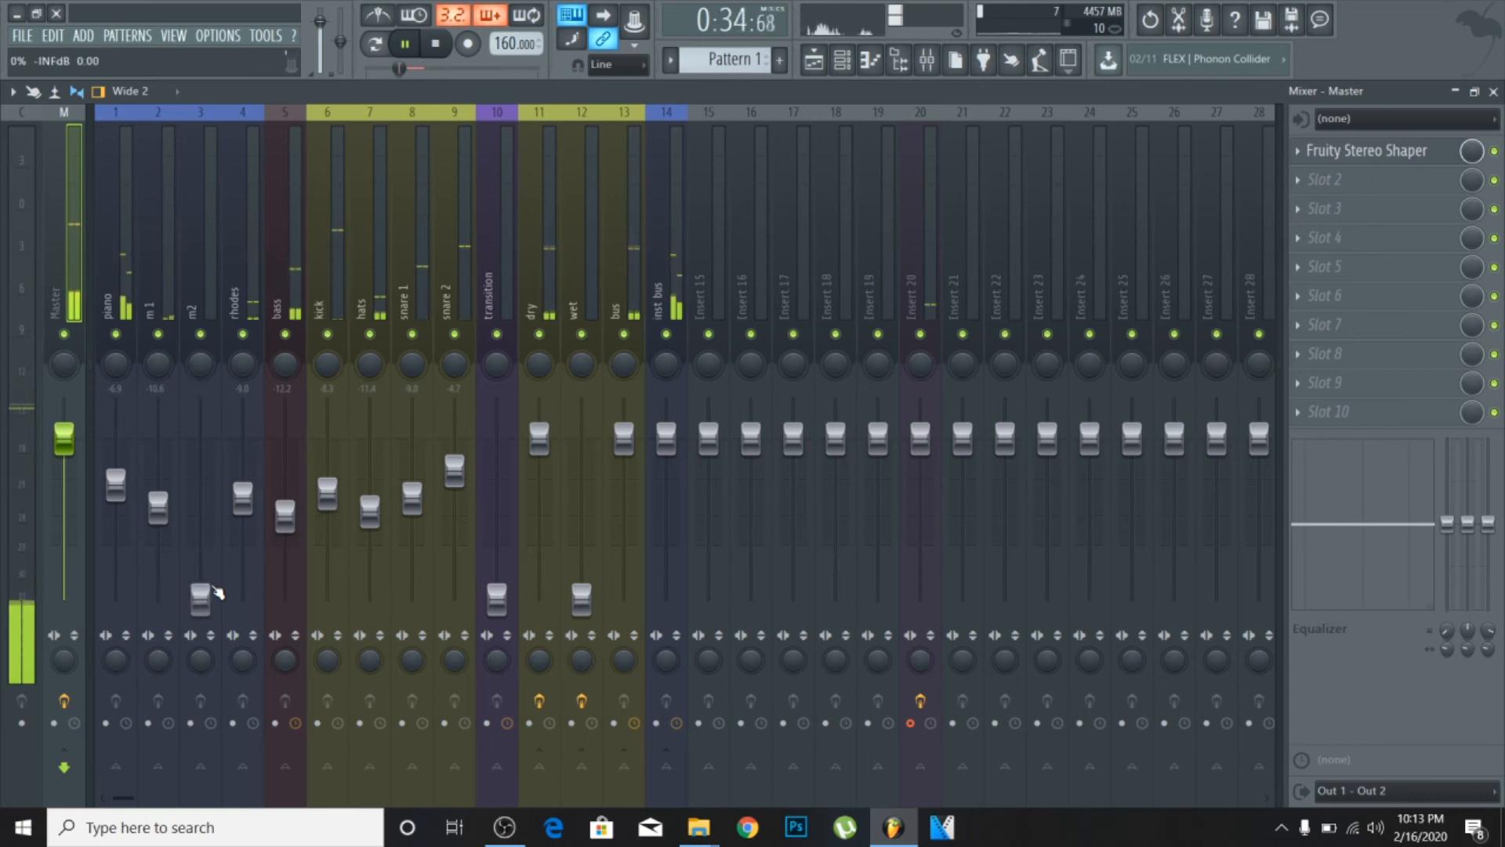
Move playback to about bar 49 in the playlist, where melody 2 plays, and return to the mixer.
{"action": "left_click", "coordinate": [814, 60]}
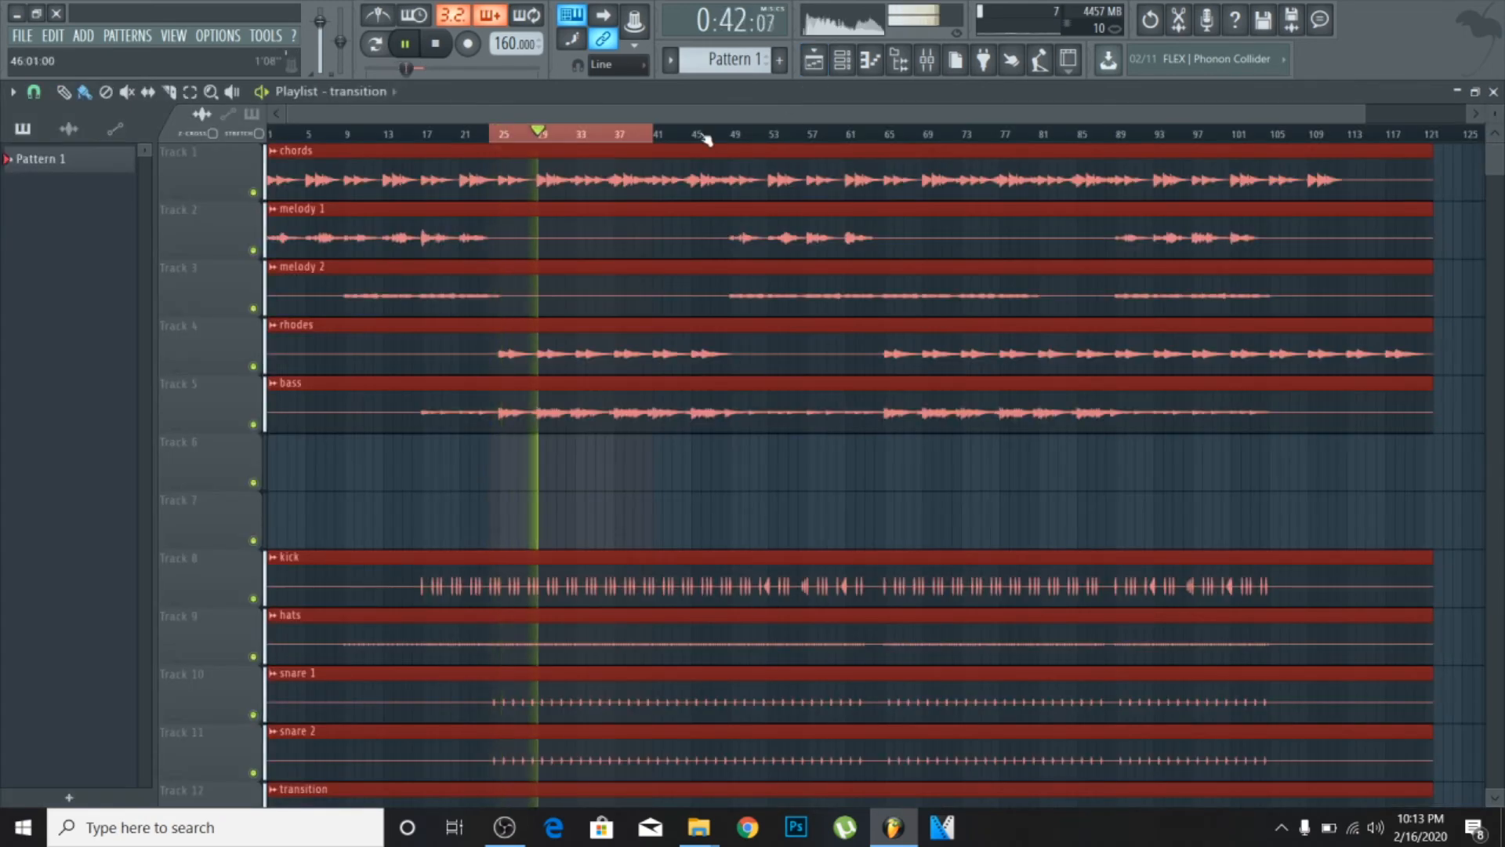
{"action": "left_click", "coordinate": [732, 133]}
{"action": "left_click", "coordinate": [926, 60]}
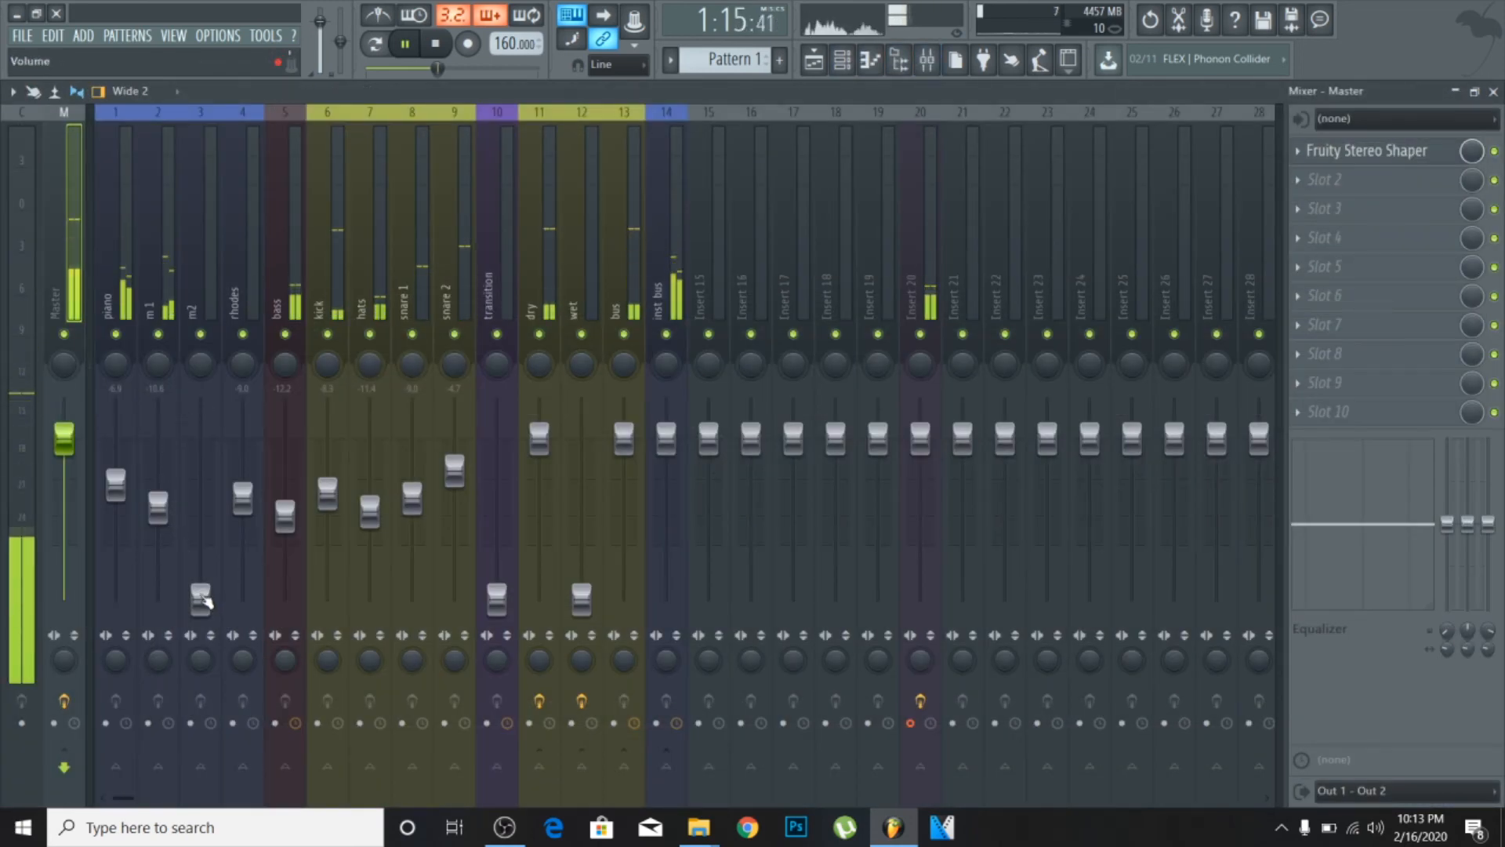
Raise the m2 track's volume from the minimum, trying levels such as -15.8 and -16.8 dB, and settle at about -14.0 dB.
{"action": "scroll", "coordinate": [206, 601], "scroll_direction": "up", "scroll_amount": 1}
{"action": "scroll", "coordinate": [205, 601], "scroll_direction": "up", "scroll_amount": 5}
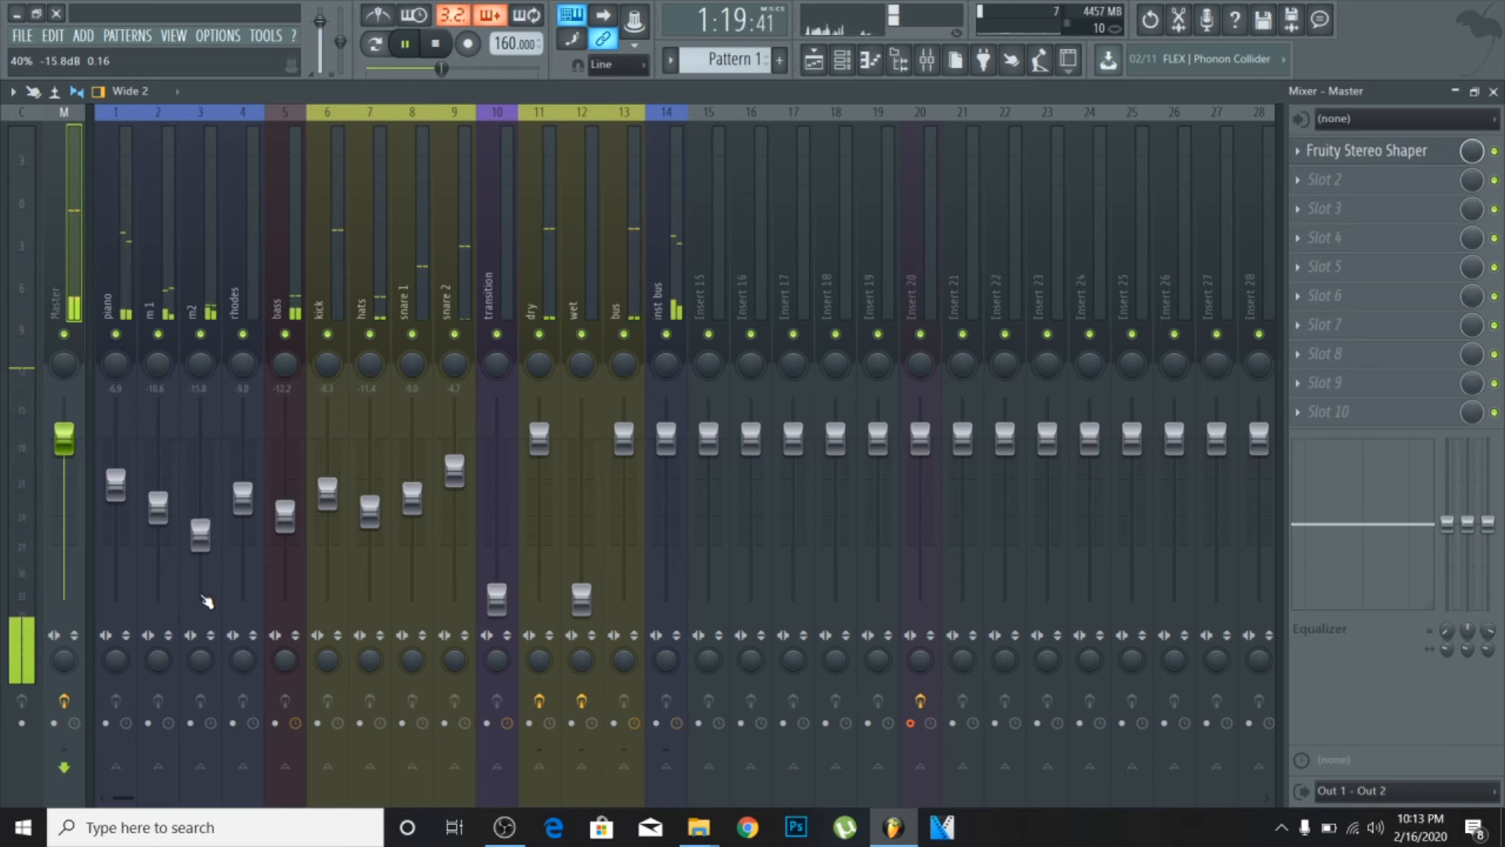
{"action": "scroll", "coordinate": [205, 602], "scroll_direction": "up", "scroll_amount": 3}
{"action": "scroll", "coordinate": [205, 601], "scroll_direction": "down", "scroll_amount": 3}
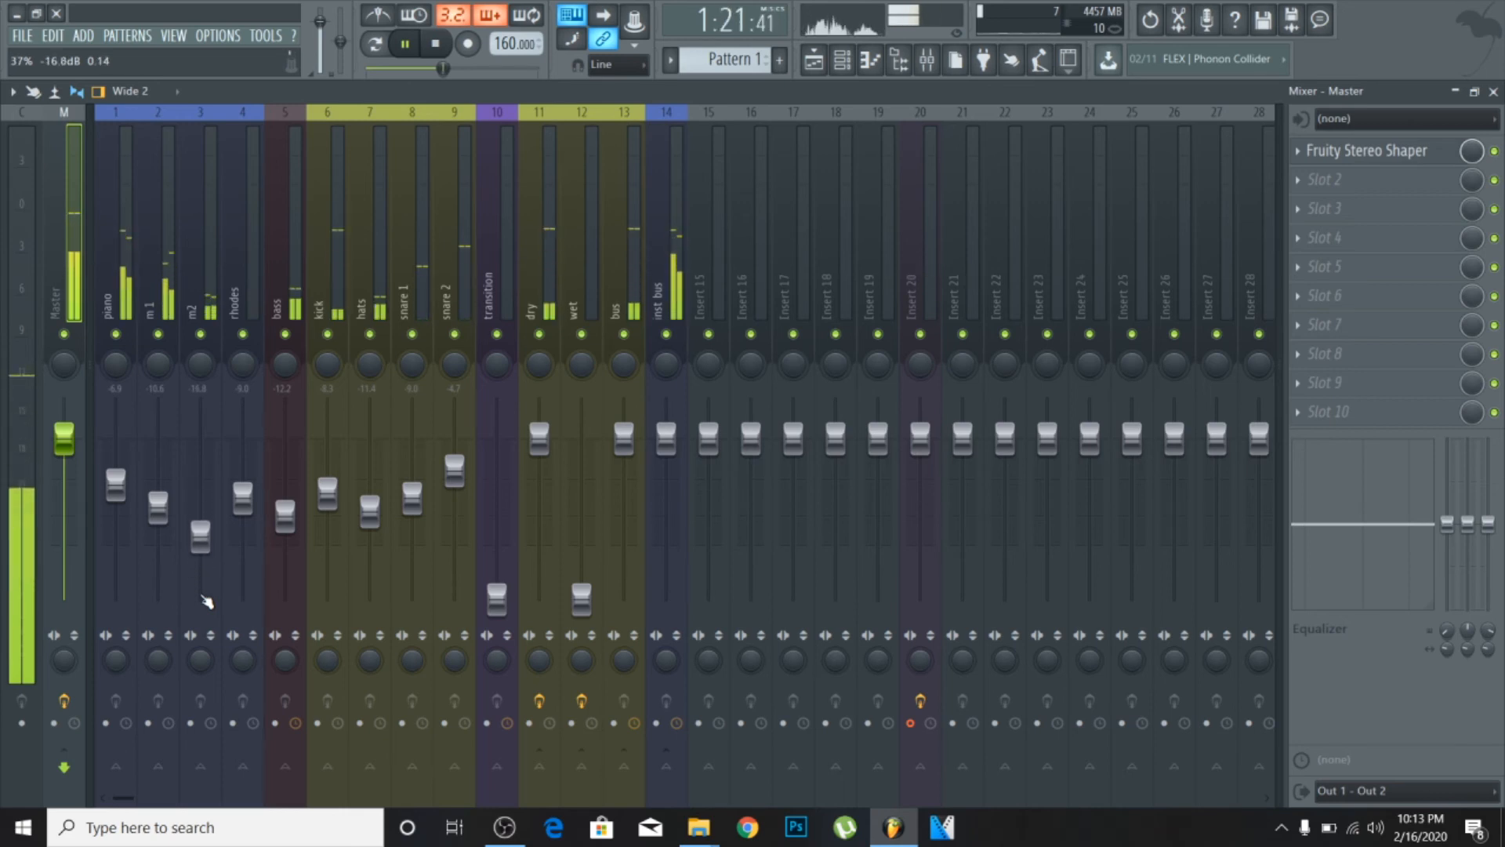
{"action": "scroll", "coordinate": [205, 601], "scroll_direction": "down", "scroll_amount": 2}
{"action": "scroll", "coordinate": [207, 601], "scroll_direction": "up", "scroll_amount": 4}
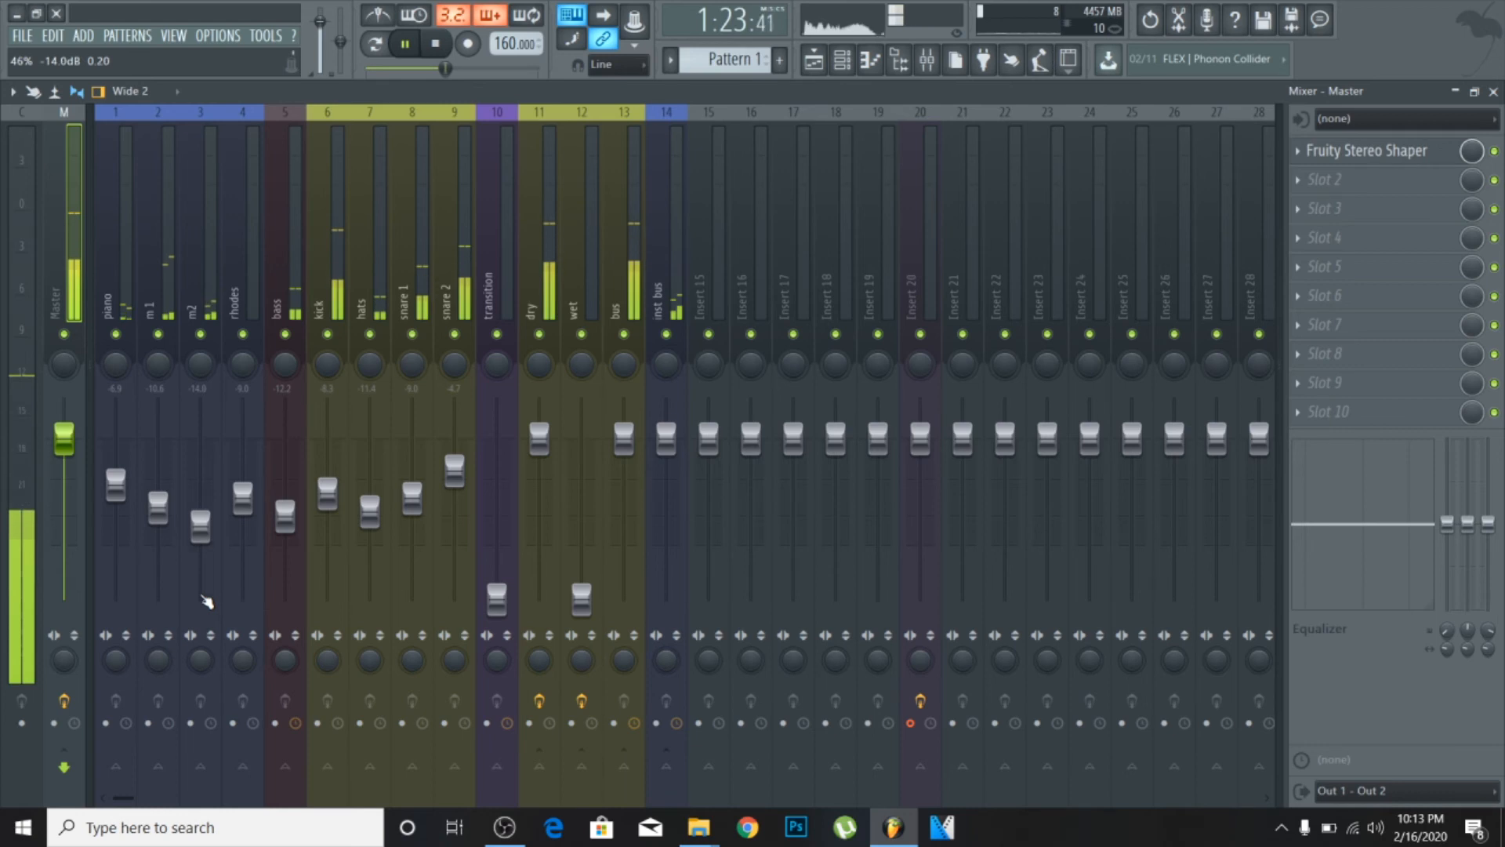
{"action": "scroll", "coordinate": [206, 602], "scroll_direction": "down", "scroll_amount": 1}
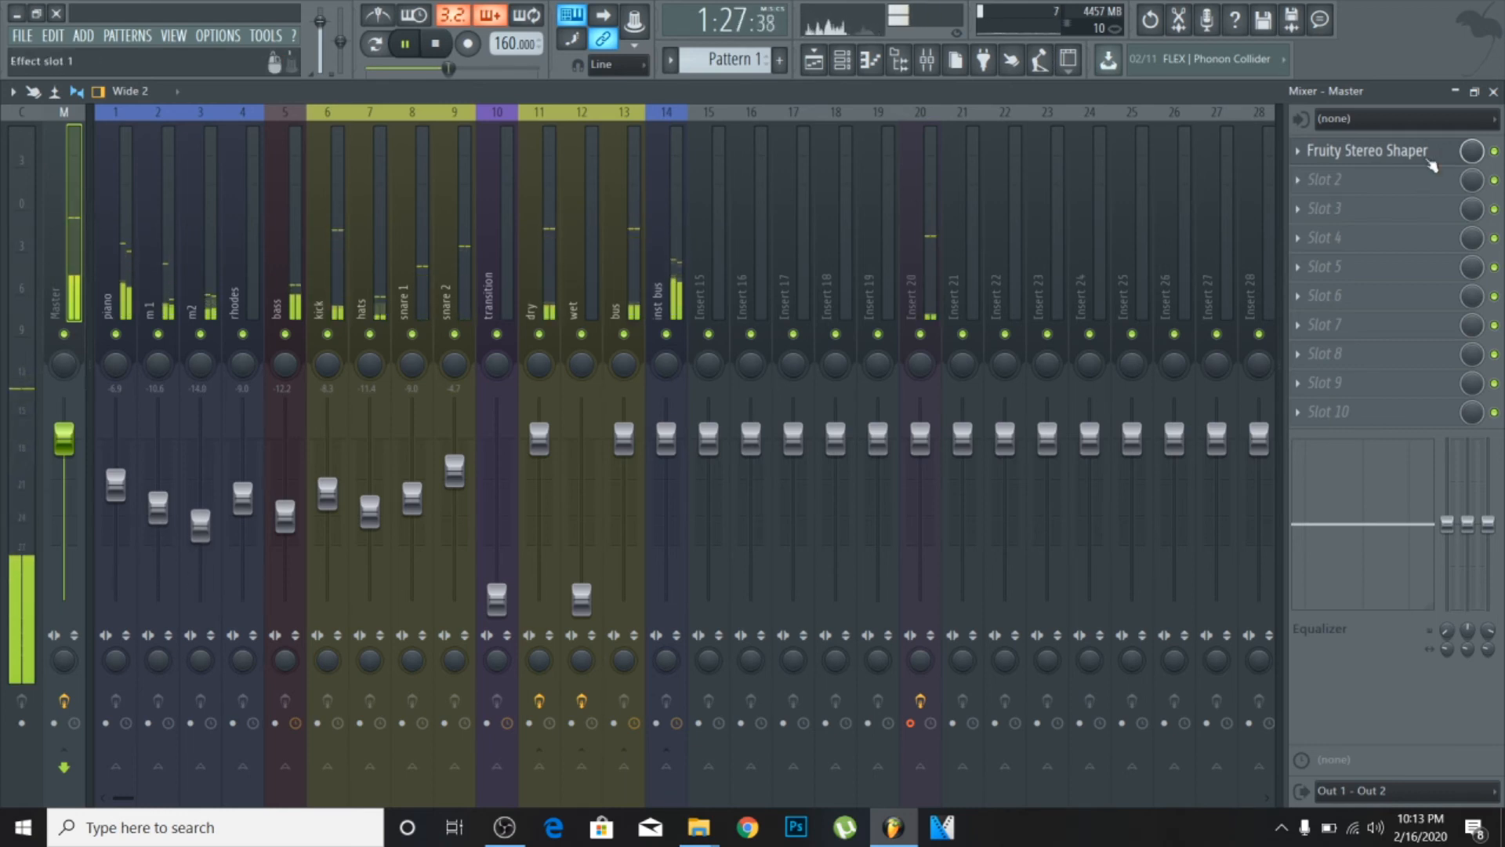
Turn off the master's Fruity Stereo Shaper and set the playlist's playback range to bars 49 to 65.
{"action": "left_click", "coordinate": [1494, 152]}
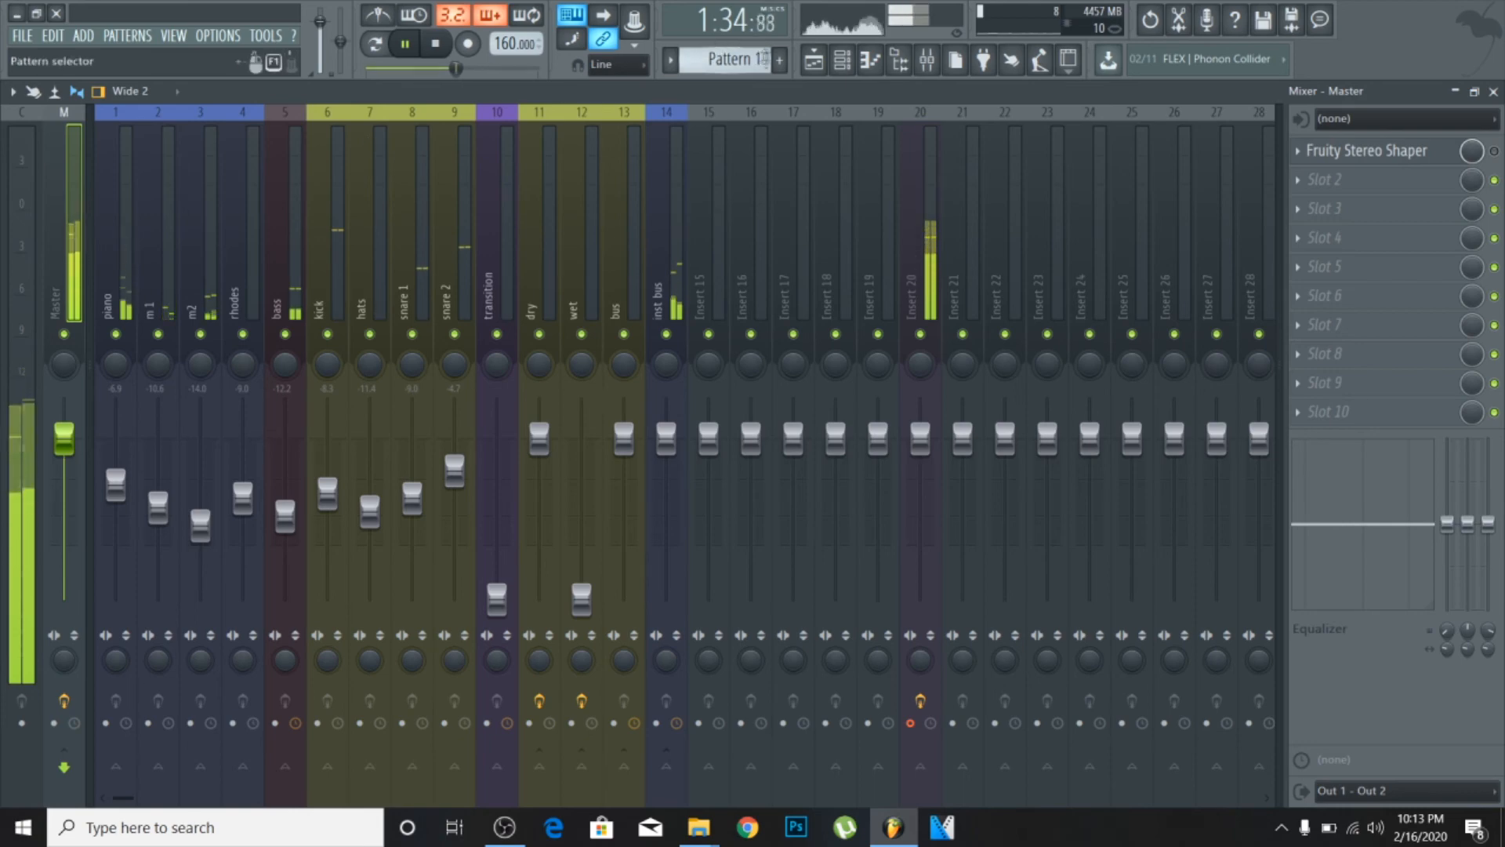
{"action": "left_click", "coordinate": [814, 59]}
{"action": "left_click_drag", "start_coordinate": [734, 133], "coordinate": [885, 130]}
{"action": "left_click", "coordinate": [928, 66]}
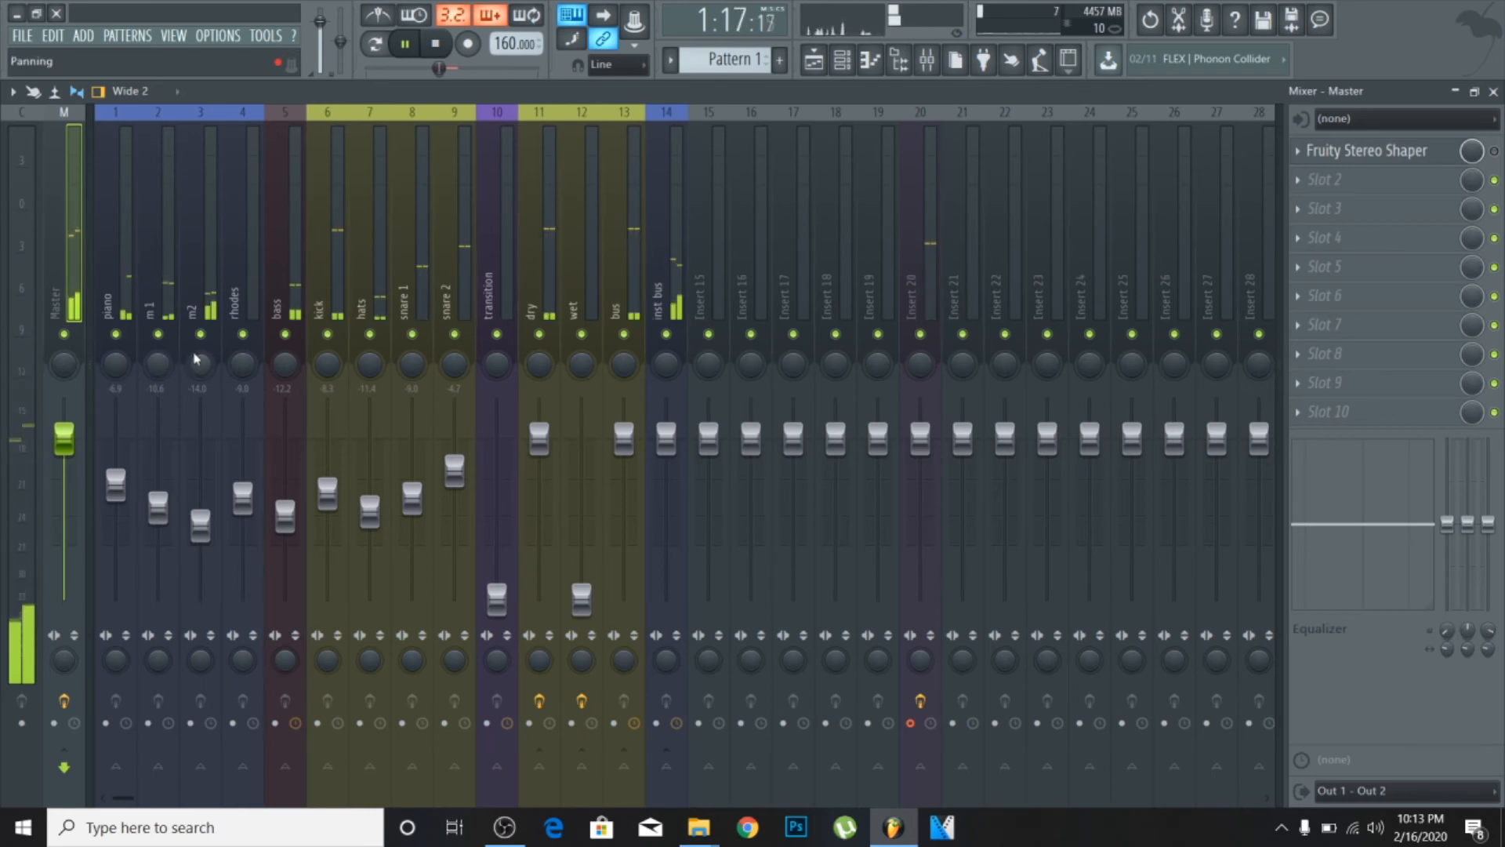
Pan the m2 track to the left and the m 1 track 50% right.
{"action": "mouse_move", "coordinate": [200, 360]}
{"action": "left_mouse_down"}
{"action": "mouse_move", "coordinate": [200, 337]}
{"action": "mouse_move", "coordinate": [199, 358]}
{"action": "left_mouse_up"}
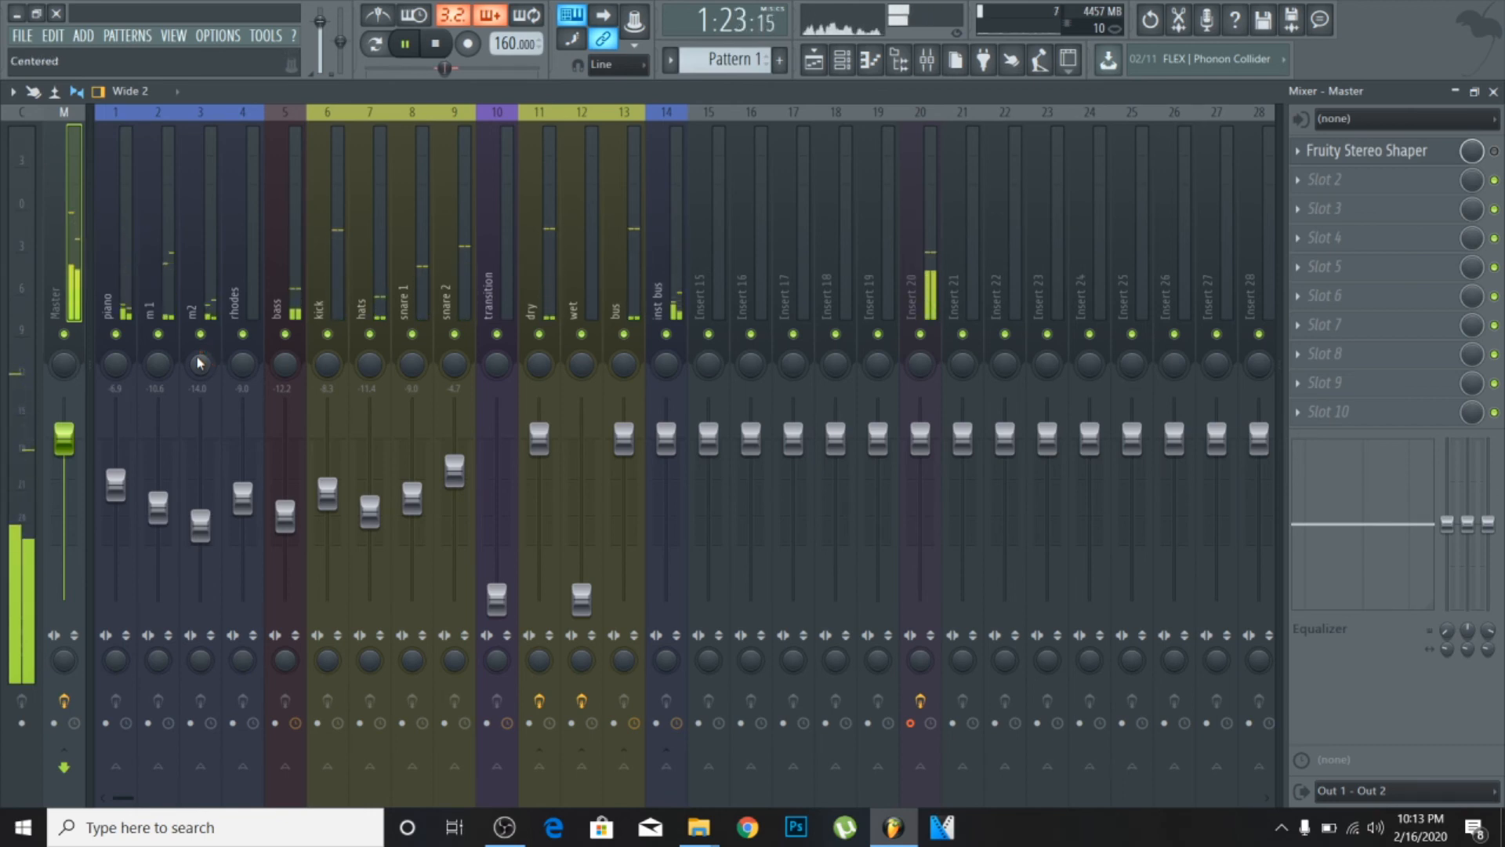
{"action": "left_click", "coordinate": [154, 271]}
{"action": "scroll", "coordinate": [153, 361], "scroll_direction": "up", "scroll_amount": 5}
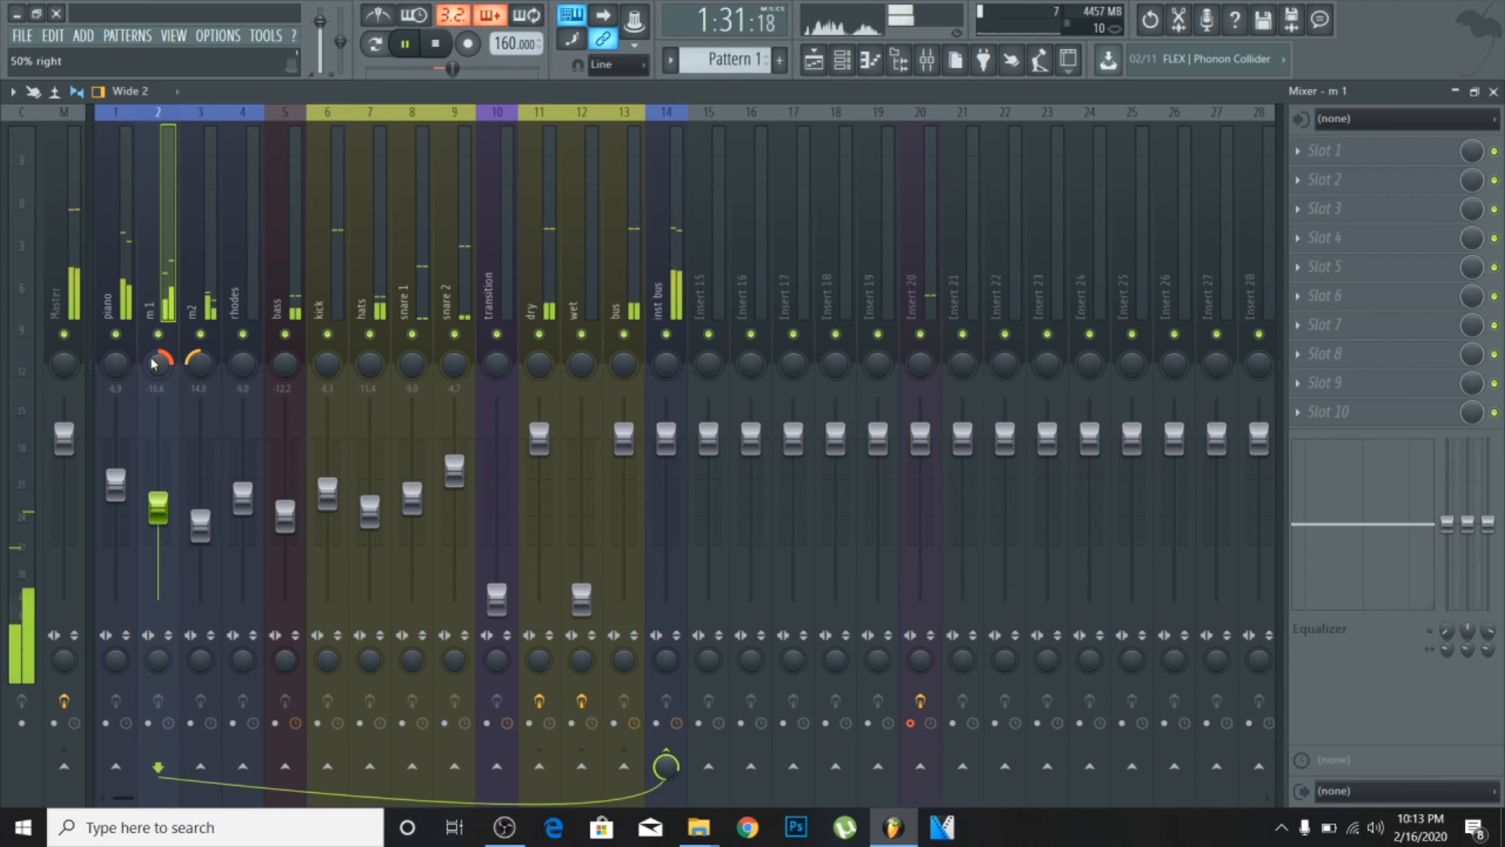
Try the piano track's panning on both sides, including 56% left, and leave it slightly left of centre.
{"action": "left_click", "coordinate": [115, 366]}
{"action": "scroll", "coordinate": [115, 363], "scroll_direction": "down", "scroll_amount": 2}
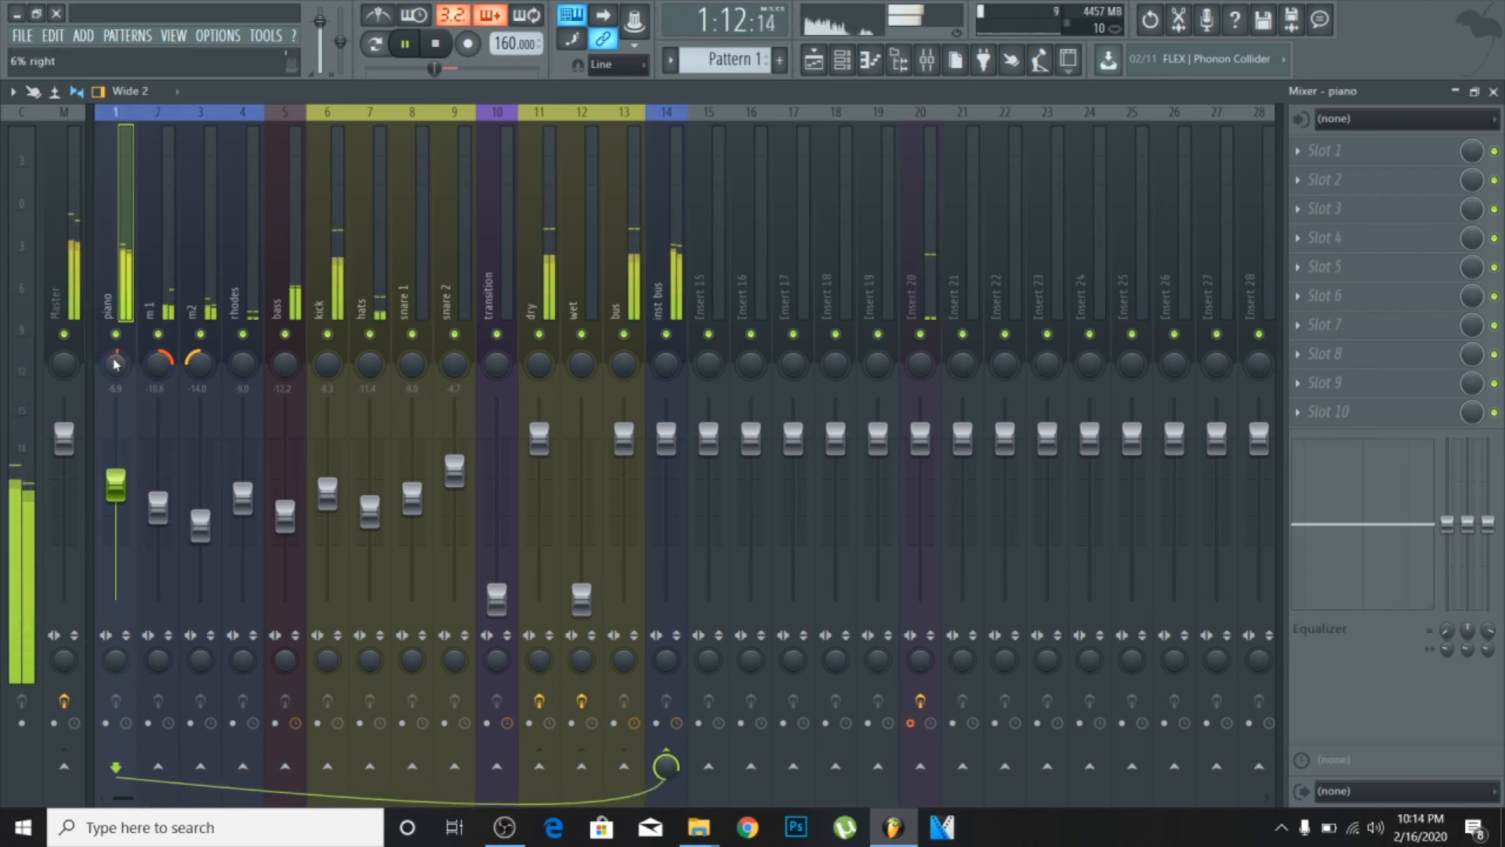
{"action": "scroll", "coordinate": [115, 363], "scroll_direction": "up", "scroll_amount": 3}
{"action": "scroll", "coordinate": [115, 363], "scroll_direction": "down", "scroll_amount": 11}
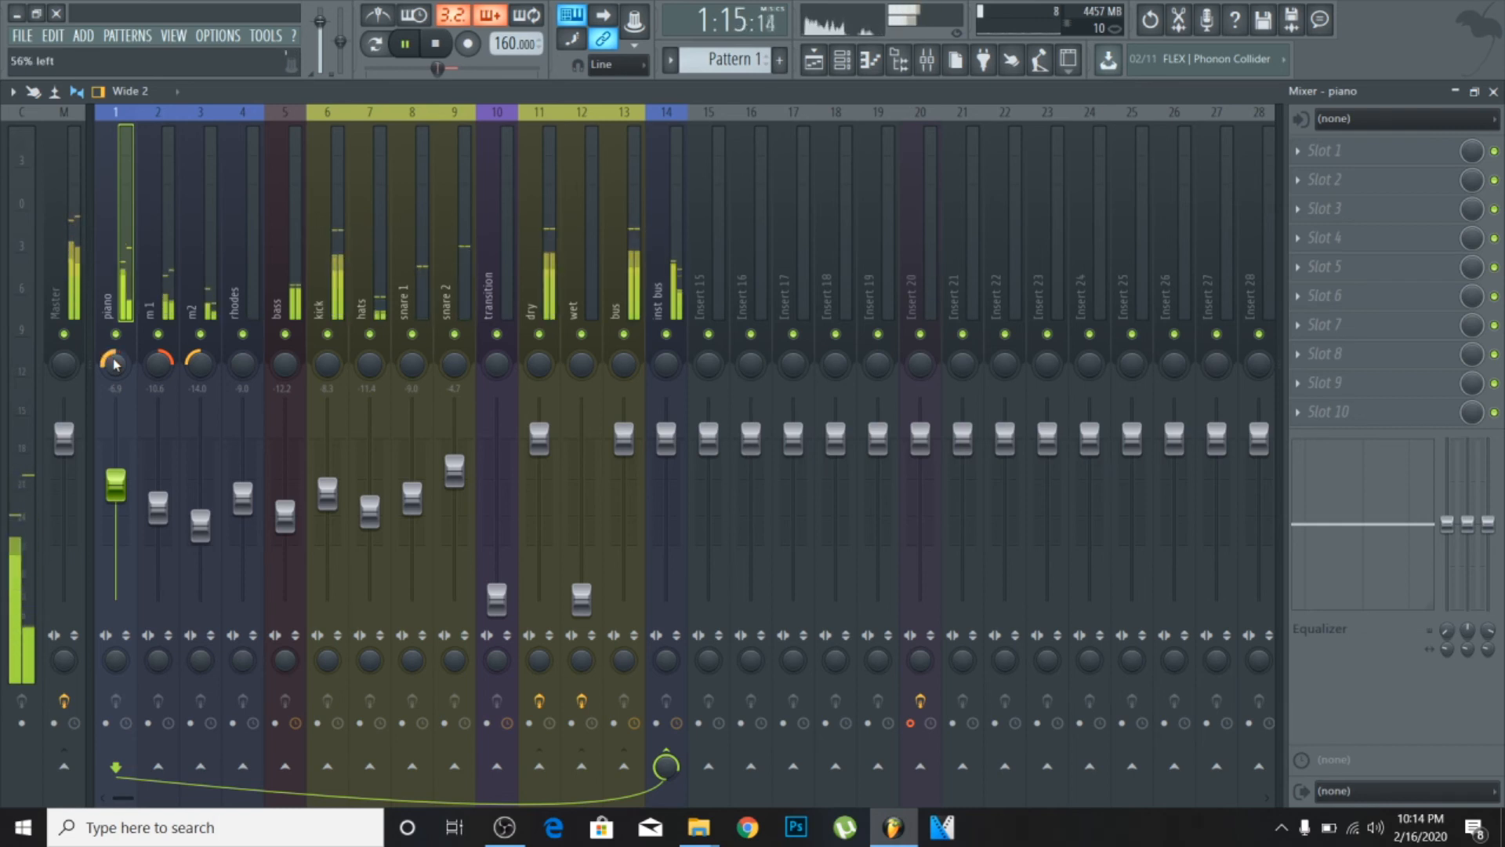
{"action": "scroll", "coordinate": [114, 363], "scroll_direction": "down", "scroll_amount": 5}
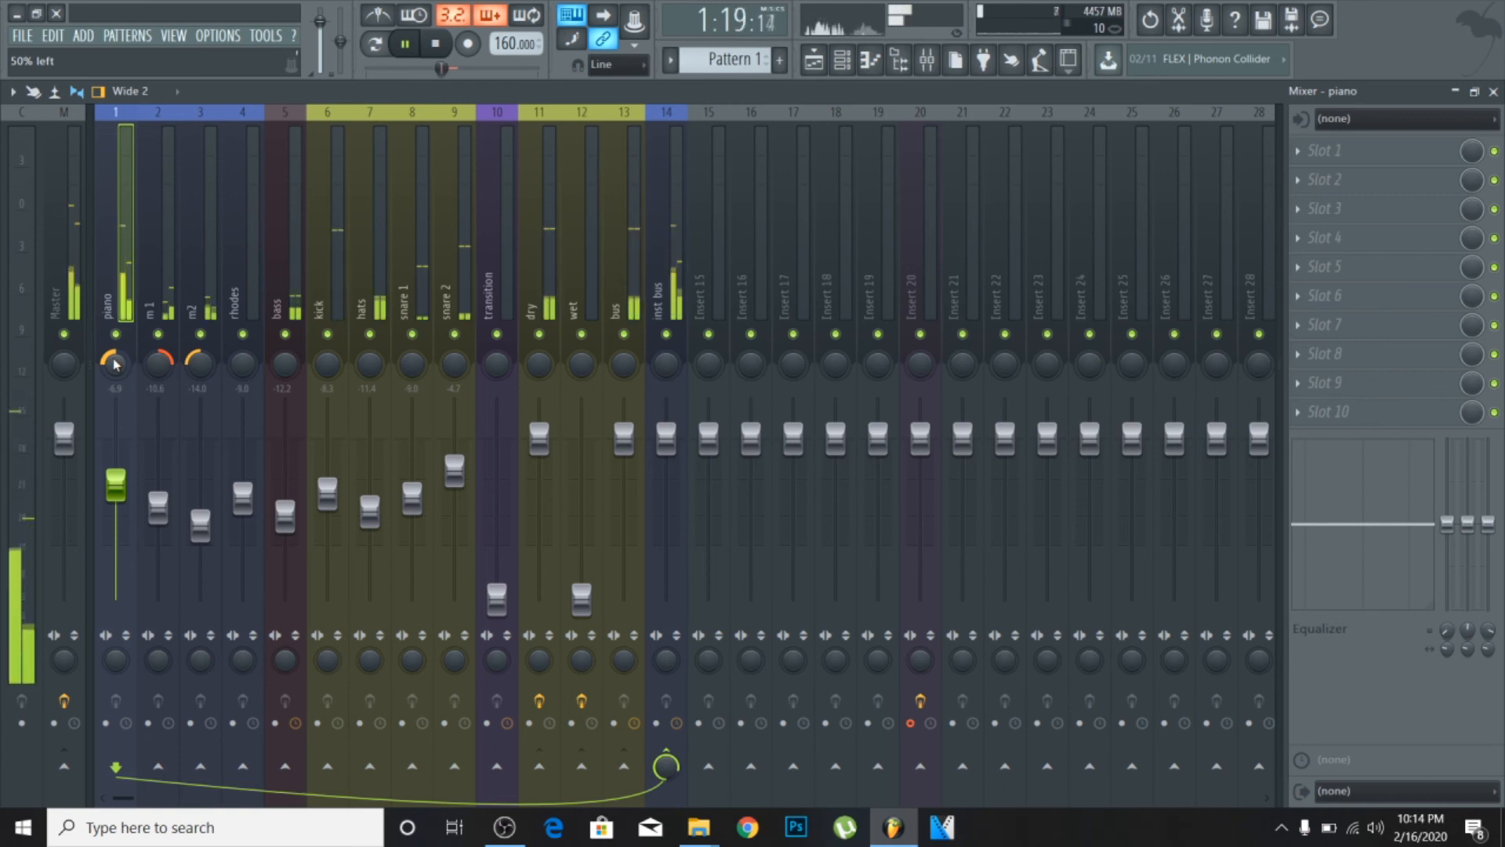
{"action": "scroll", "coordinate": [115, 362], "scroll_direction": "up", "scroll_amount": 2}
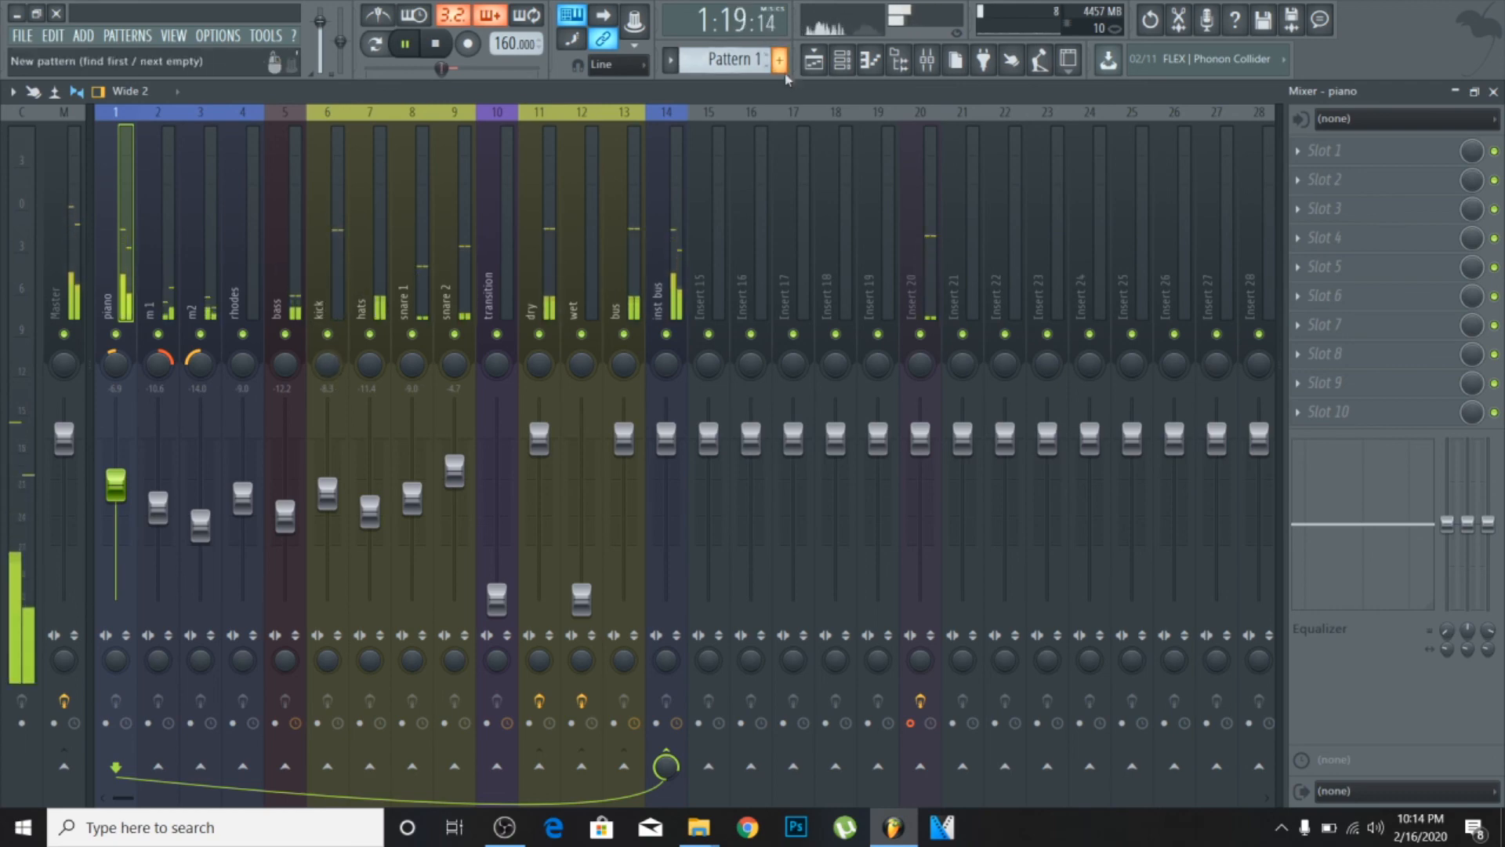
Move playback to about bar 26 in the playlist, where rhodes plays, and pan the rhodes track right in the mixer.
{"action": "left_click", "coordinate": [813, 59]}
{"action": "left_click", "coordinate": [514, 137]}
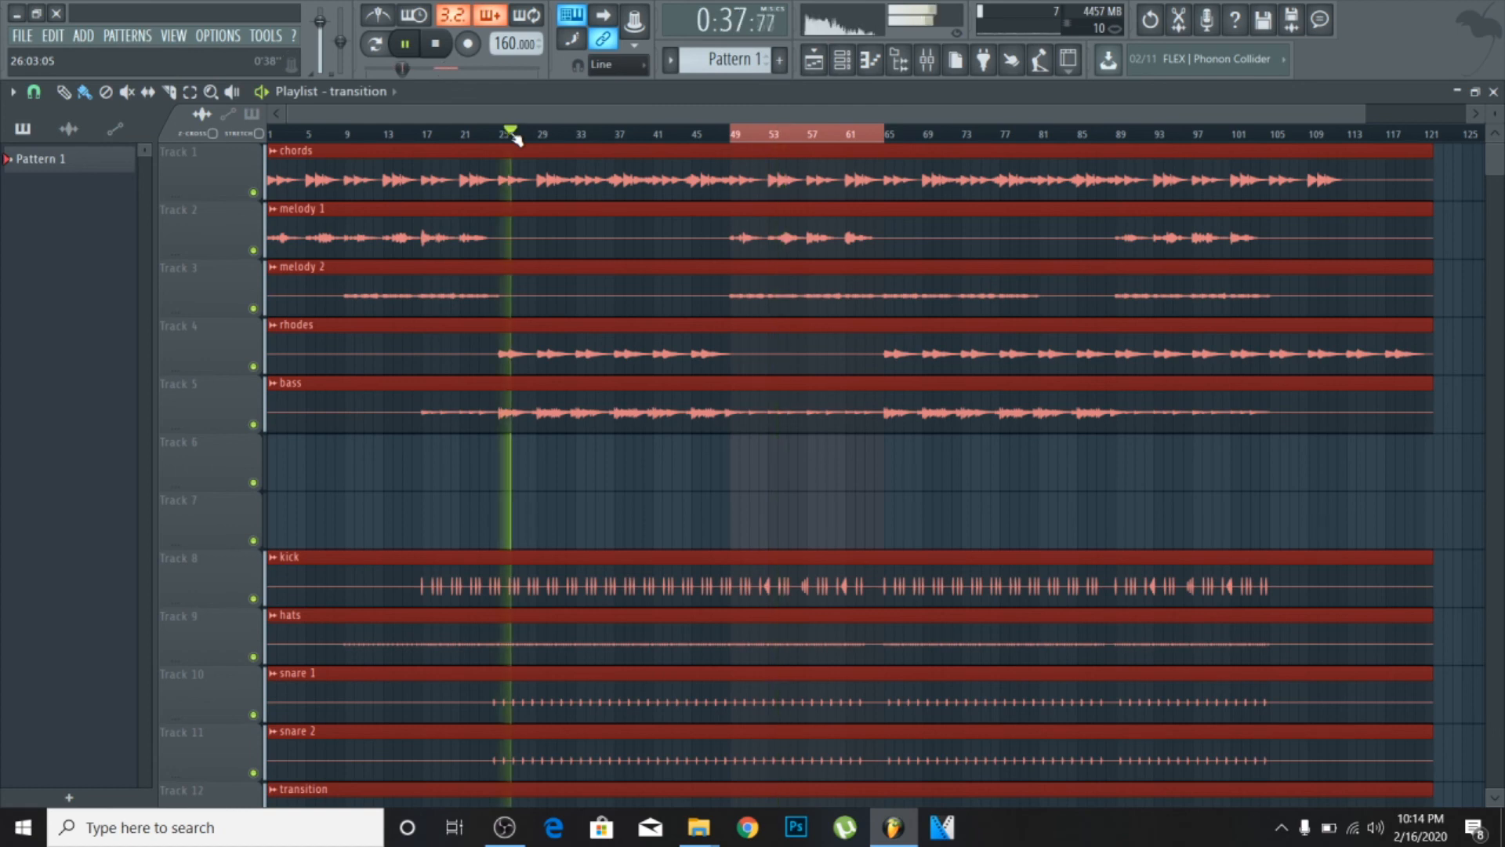
{"action": "left_click", "coordinate": [927, 58]}
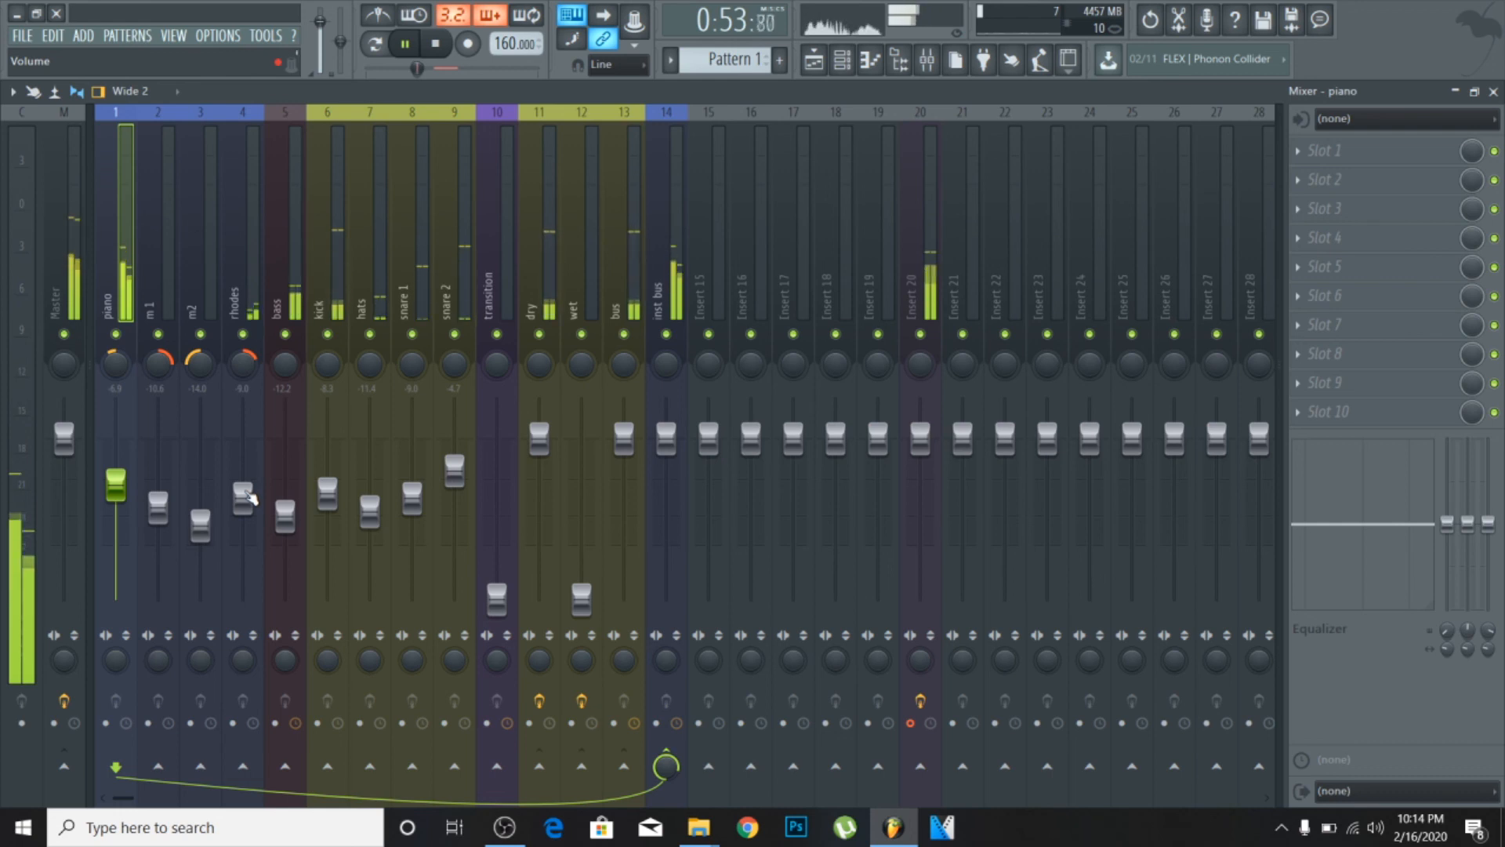
{"action": "scroll", "coordinate": [249, 497], "scroll_direction": "down", "scroll_amount": 3}
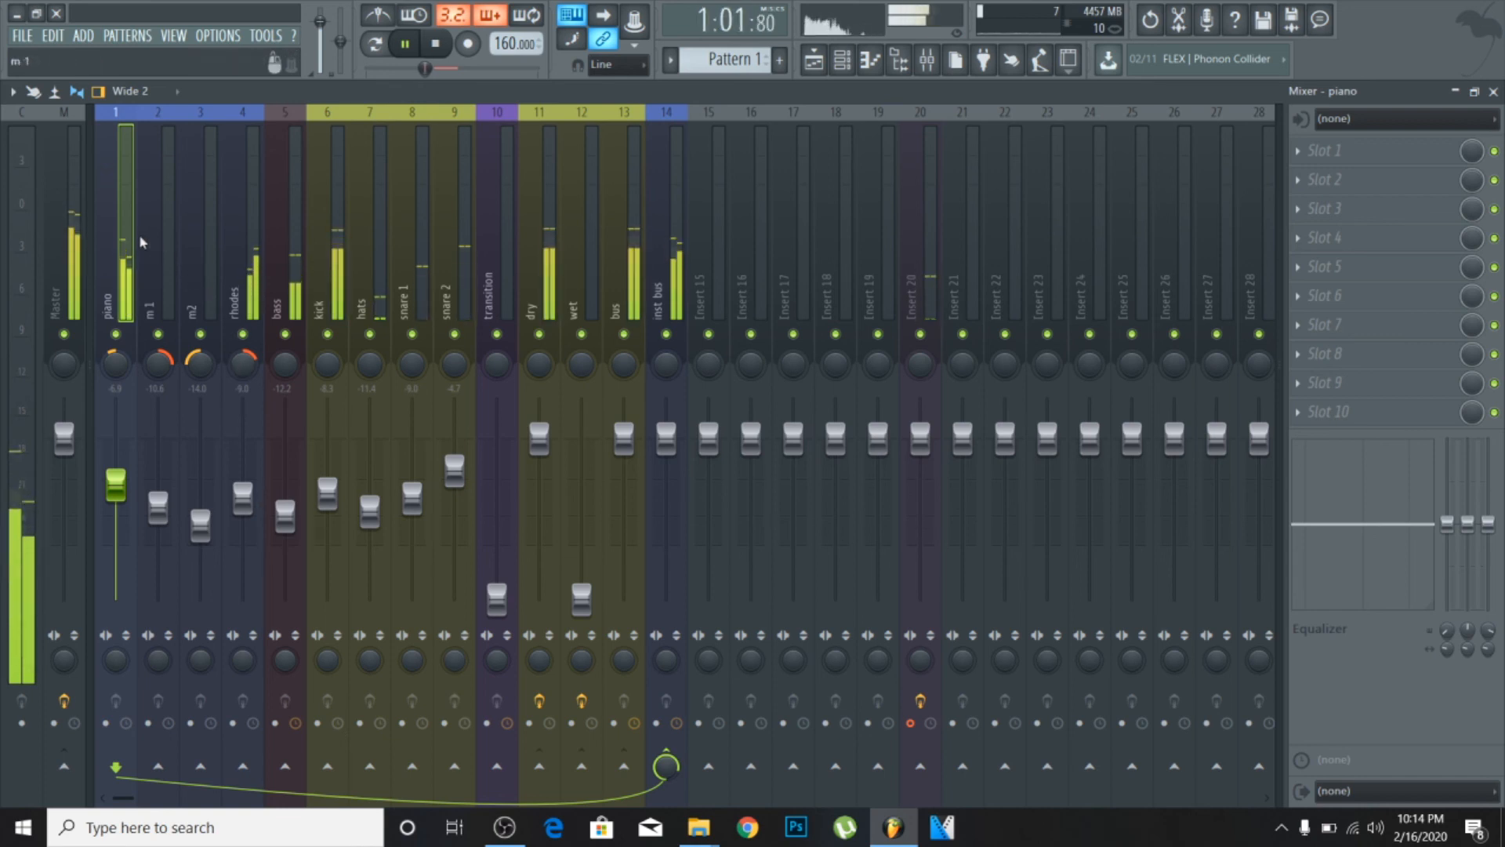
Select the kick track and raise the snare 1 track's volume to -6.8 dB.
{"action": "left_click", "coordinate": [184, 229]}
{"action": "left_click", "coordinate": [310, 226]}
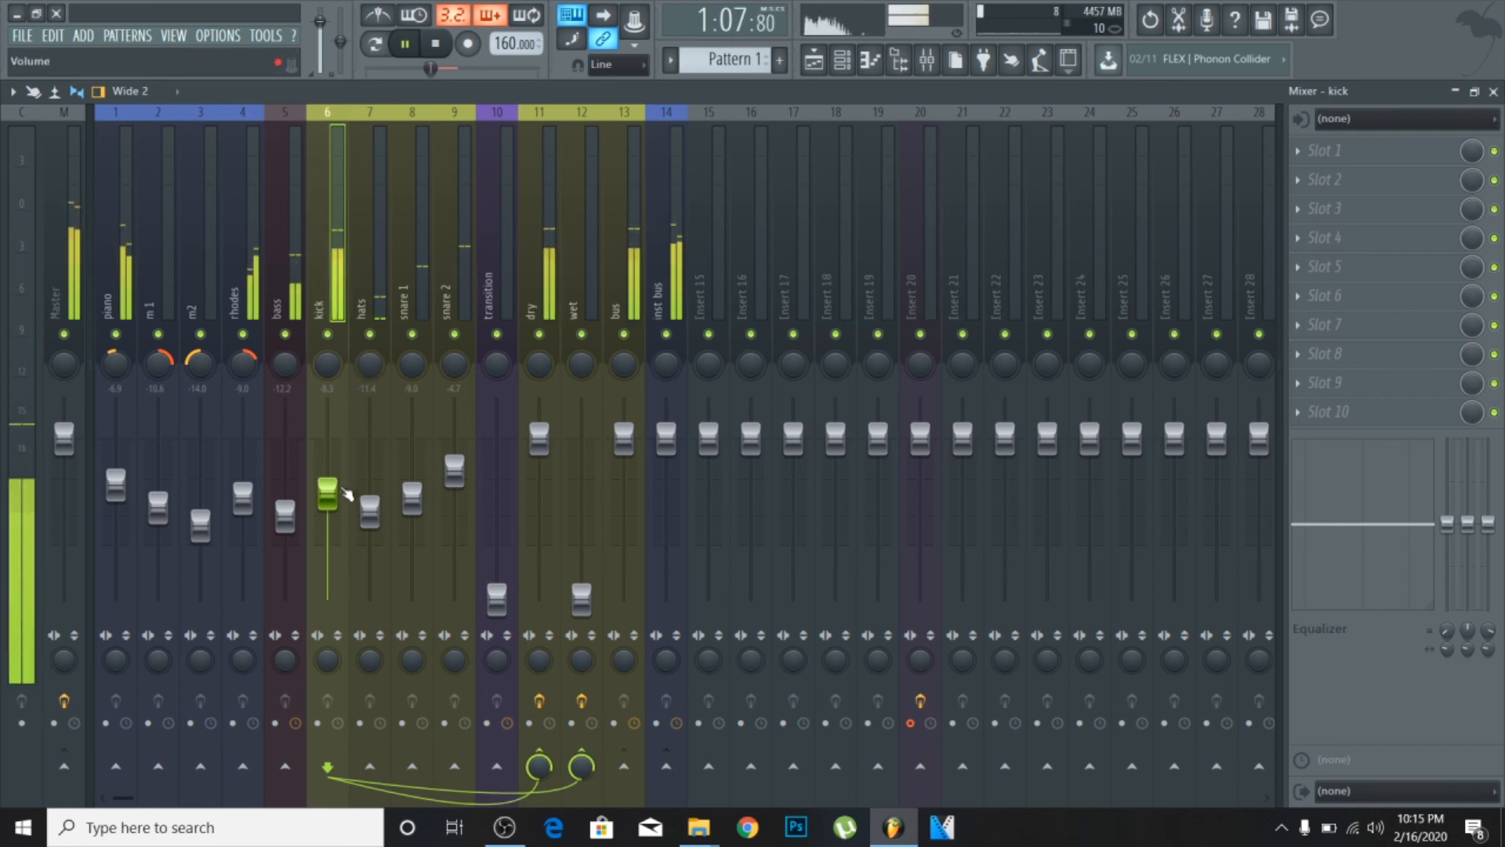
{"action": "scroll", "coordinate": [428, 494], "scroll_direction": "up", "scroll_amount": 3}
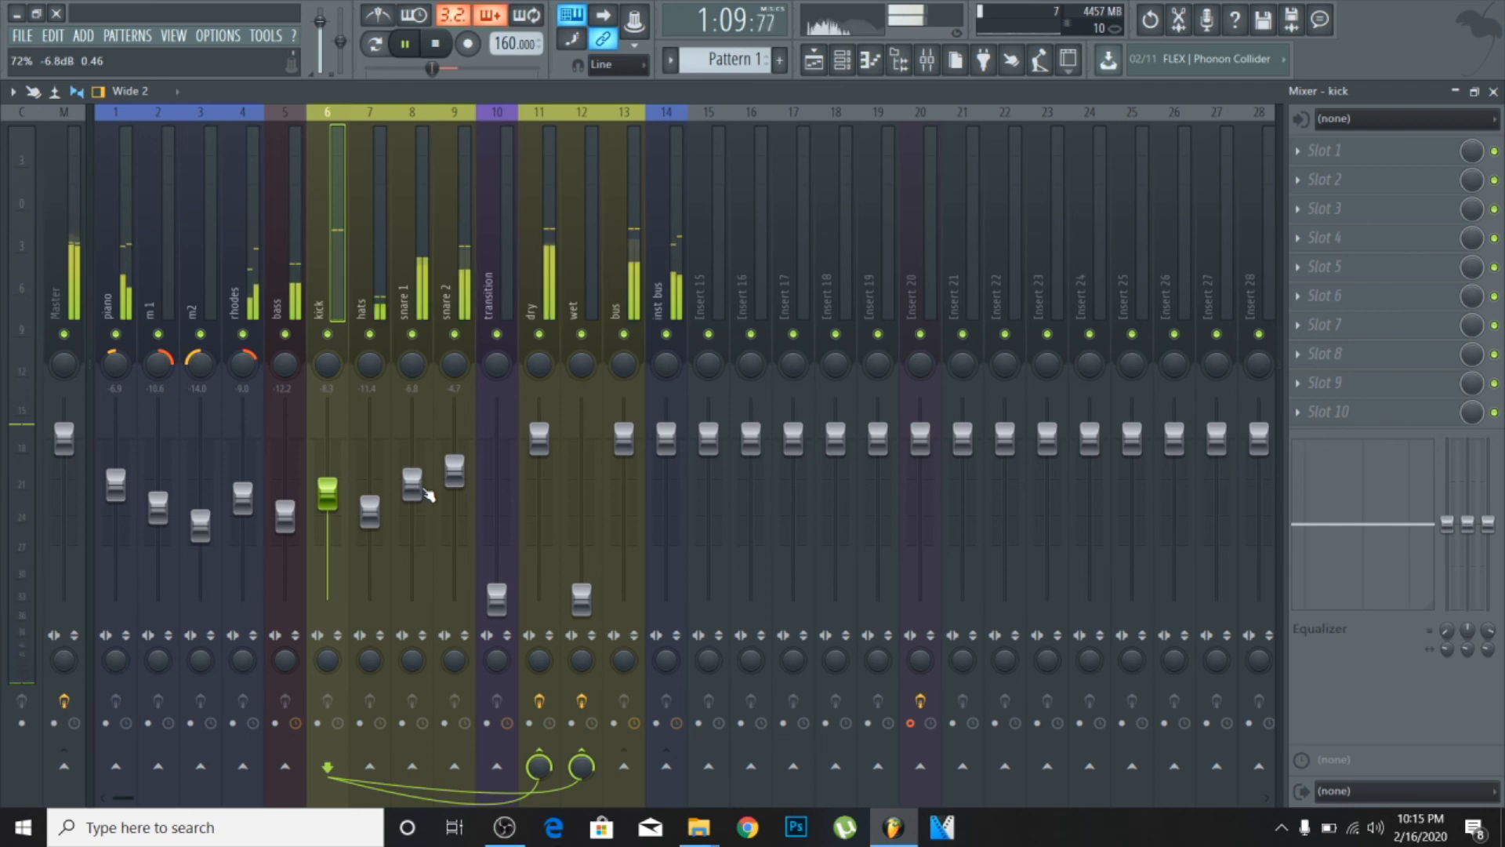